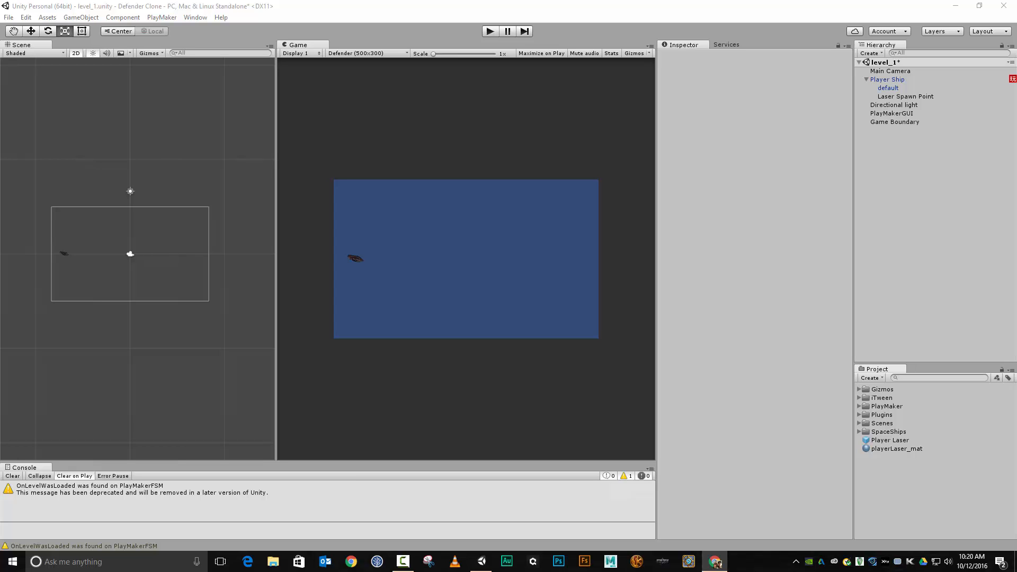
Switch to Chrome, look over the "cityscape background scrolling" image results, and close the browser window.
{"action": "left_click", "coordinate": [715, 561]}
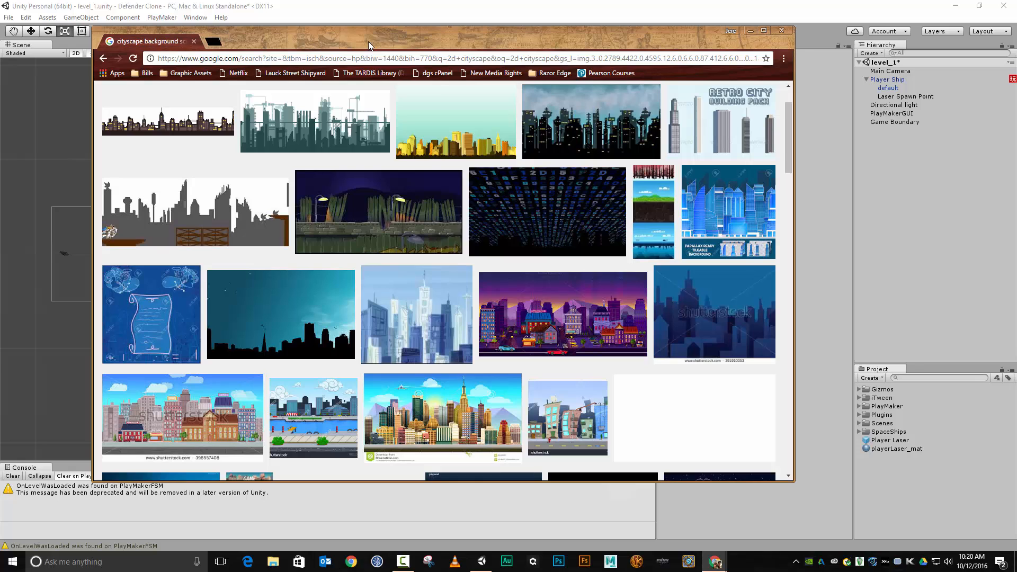
{"action": "scroll", "coordinate": [342, 249], "scroll_direction": "up", "scroll_amount": 3}
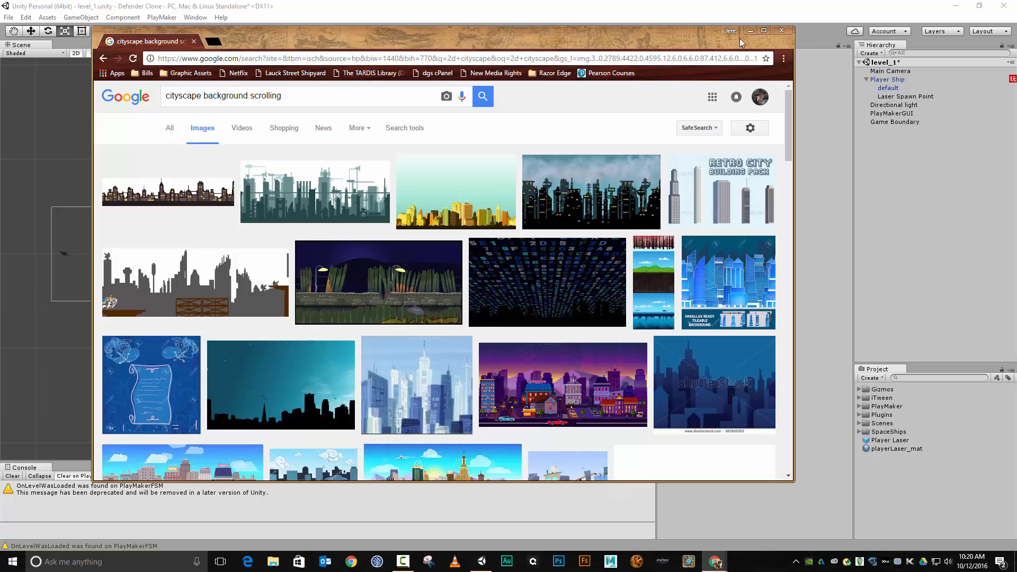
{"action": "left_click", "coordinate": [781, 32]}
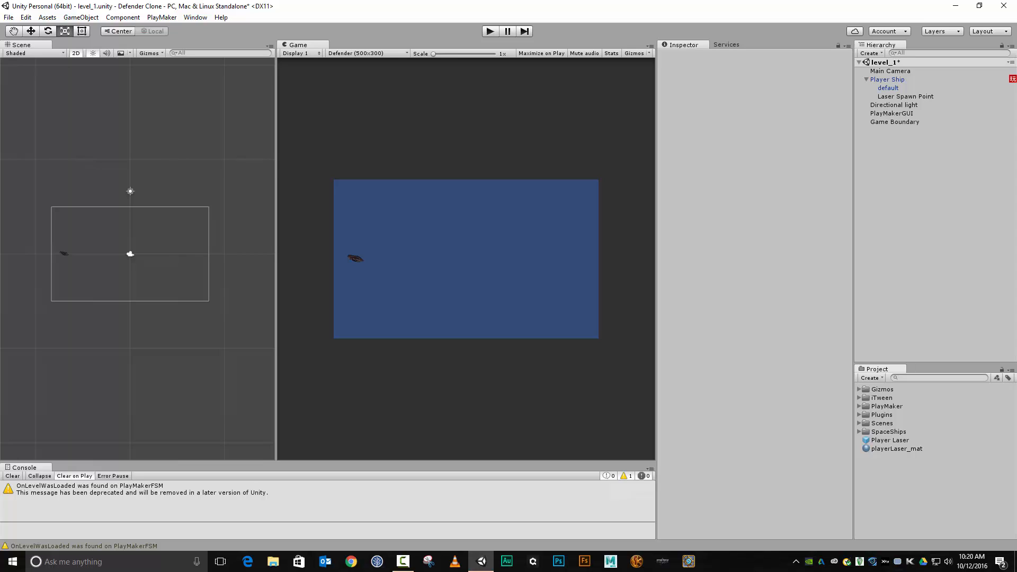
Import the WYPjHjp cityscape image into the project's assets and rename it Background.
{"action": "left_click_drag", "start_coordinate": [900, 565], "coordinate": [896, 476]}
{"action": "left_click", "coordinate": [881, 459]}
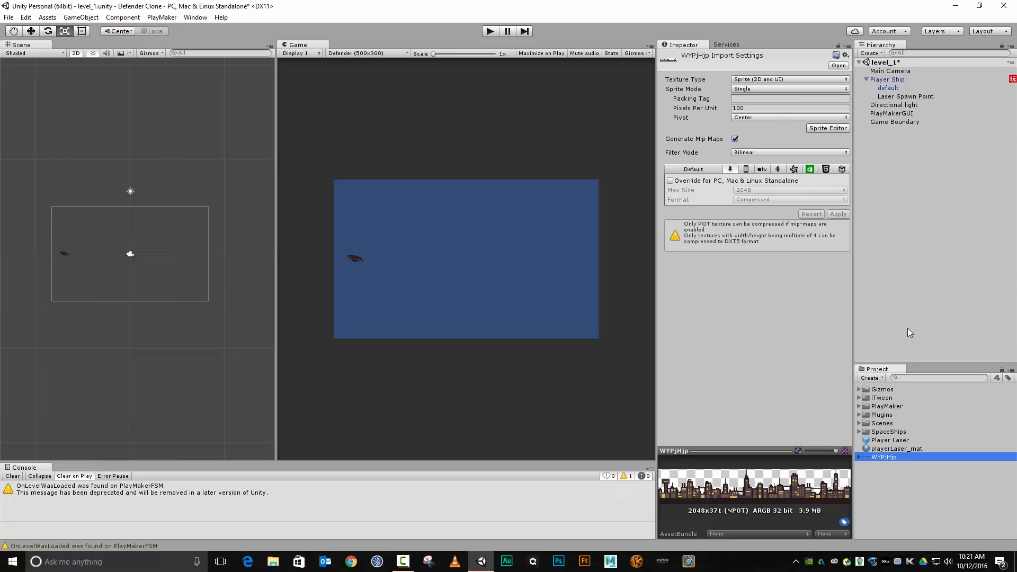
{"action": "left_click", "coordinate": [912, 458]}
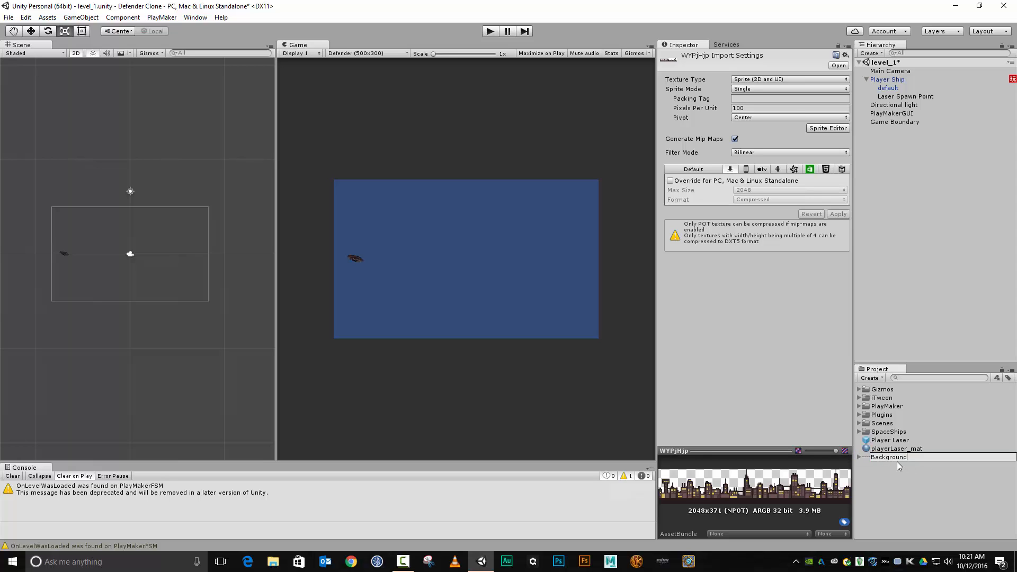
{"action": "key", "text": "Return"}
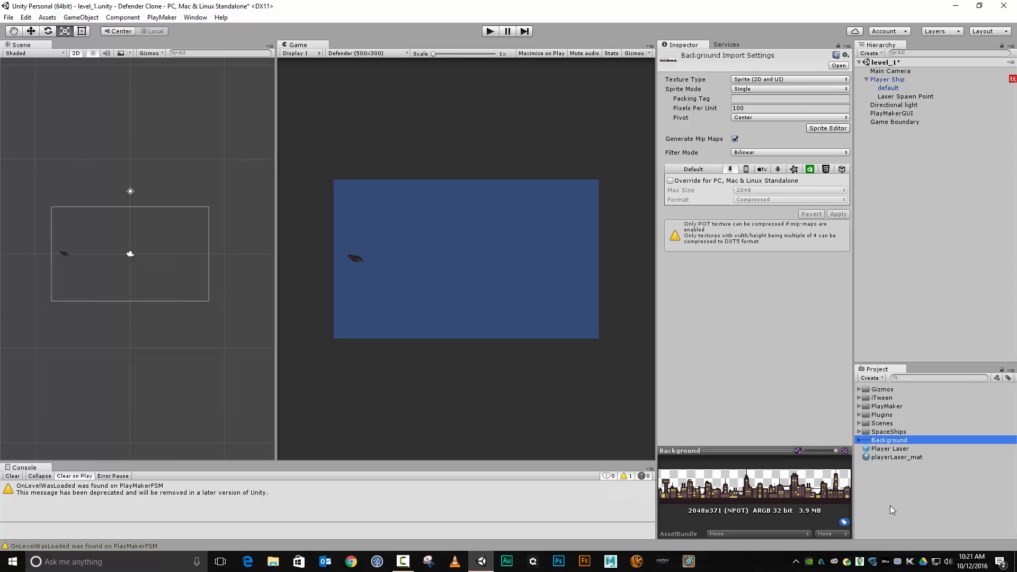
Create a project folder named Prefabs and move the Player Laser prefab into it.
{"action": "left_click", "coordinate": [872, 378]}
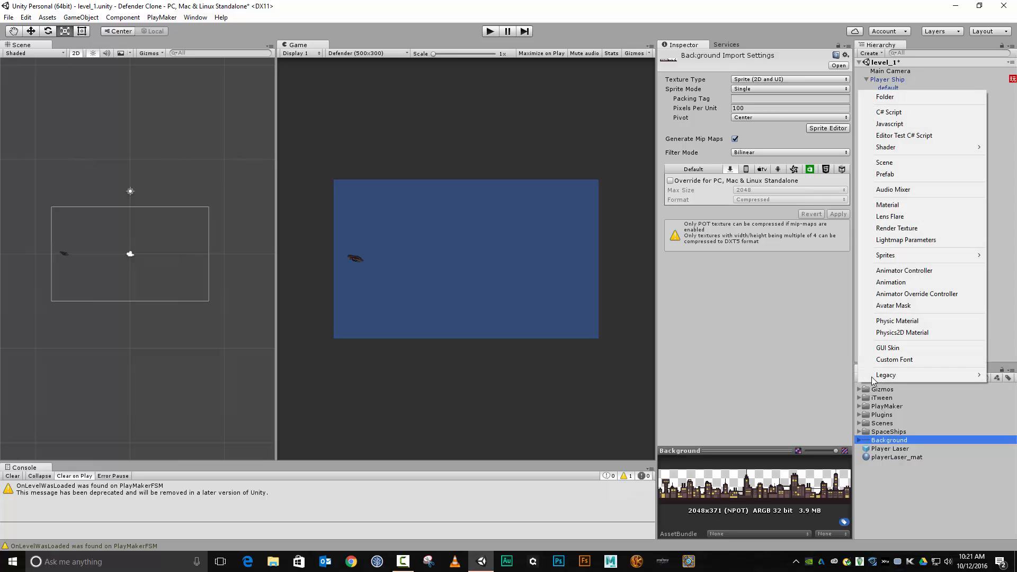
{"action": "left_click", "coordinate": [920, 99]}
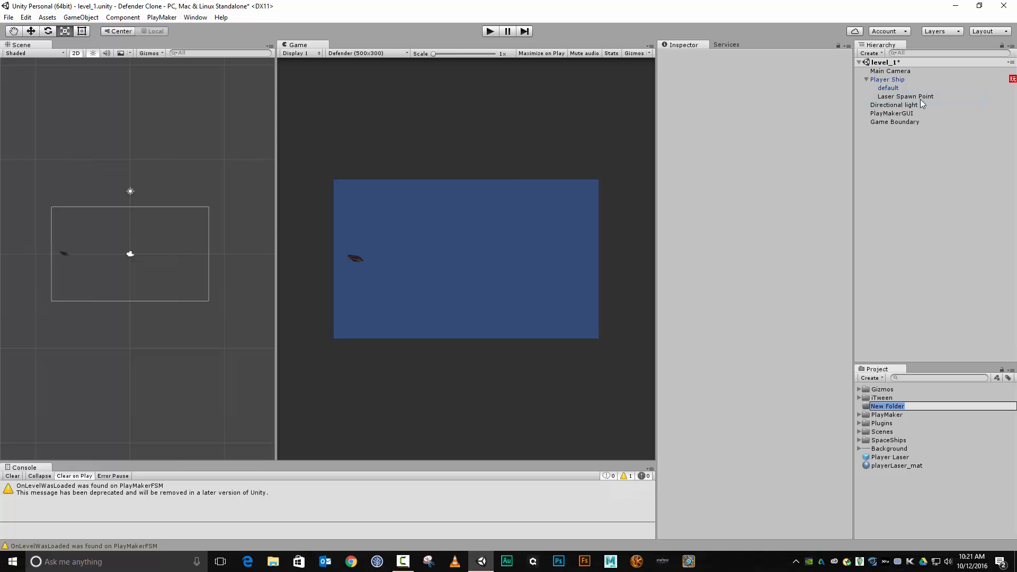
{"action": "type", "text": "Prefabs"}
{"action": "key", "text": "Return"}
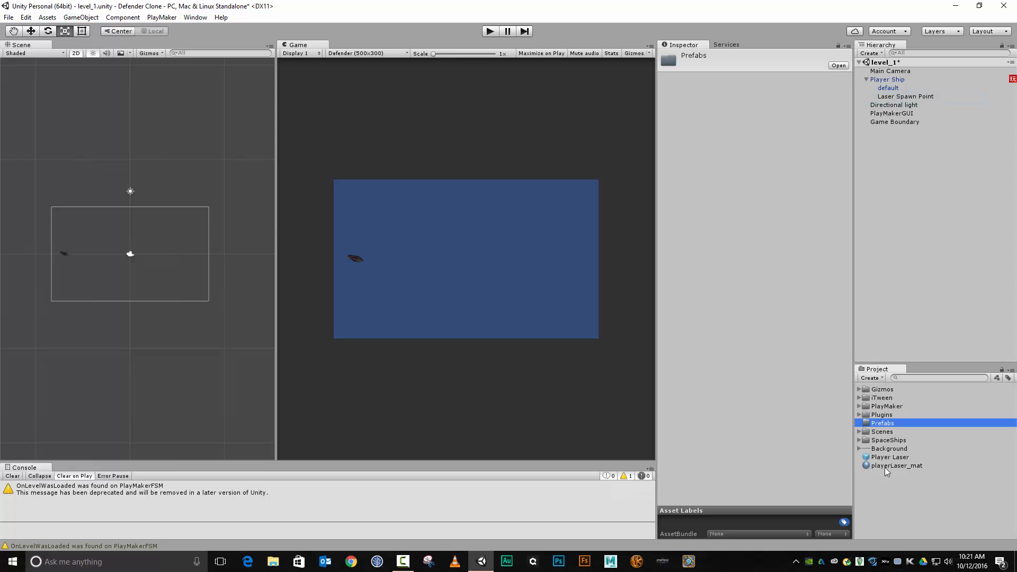
{"action": "left_click_drag", "start_coordinate": [895, 459], "coordinate": [890, 425]}
Create a project folder named Materials and move the playerLaser_mat material into it.
{"action": "left_click", "coordinate": [882, 501]}
{"action": "left_click", "coordinate": [879, 377]}
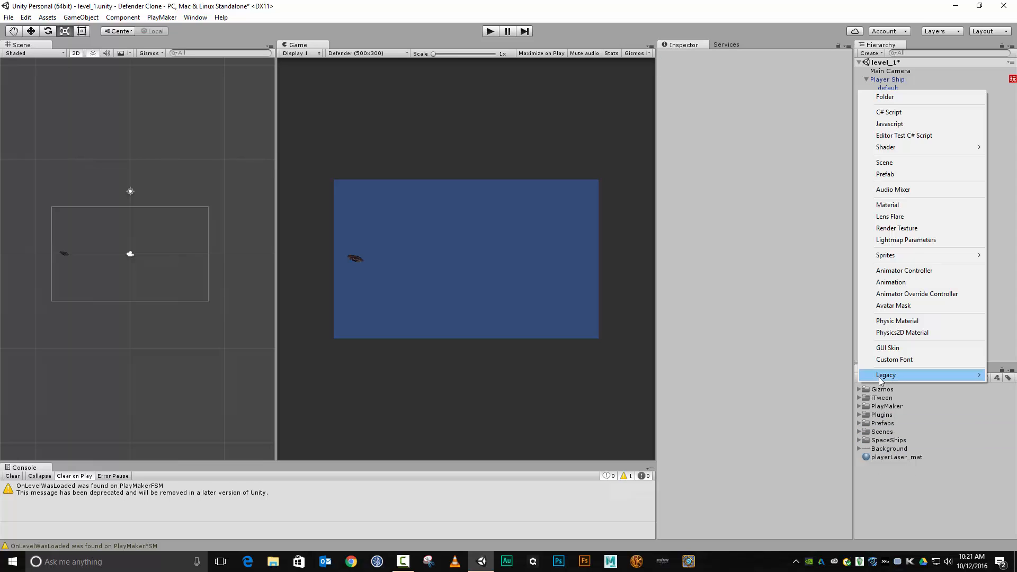
{"action": "left_click", "coordinate": [910, 101]}
{"action": "type", "text": "Mater"}
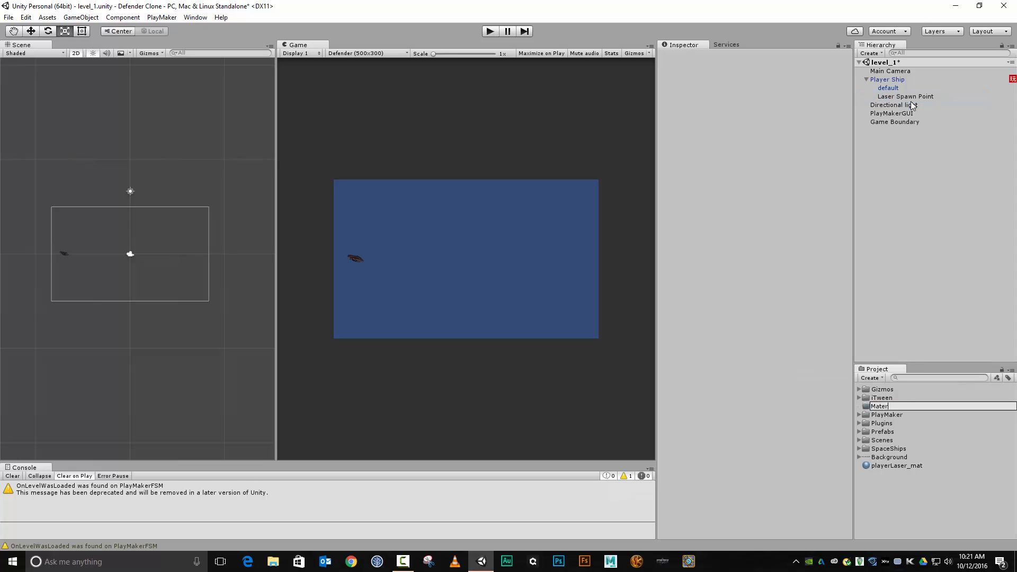
{"action": "type", "text": "ials"}
{"action": "key", "text": "Return"}
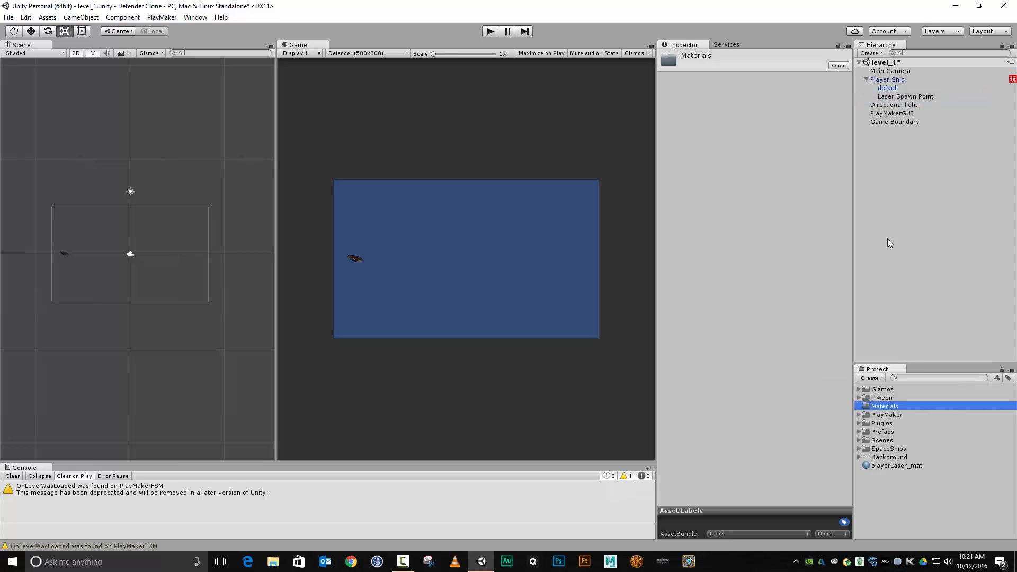
{"action": "left_click_drag", "start_coordinate": [890, 465], "coordinate": [888, 392]}
{"action": "left_click", "coordinate": [882, 378]}
{"action": "left_click", "coordinate": [888, 113]}
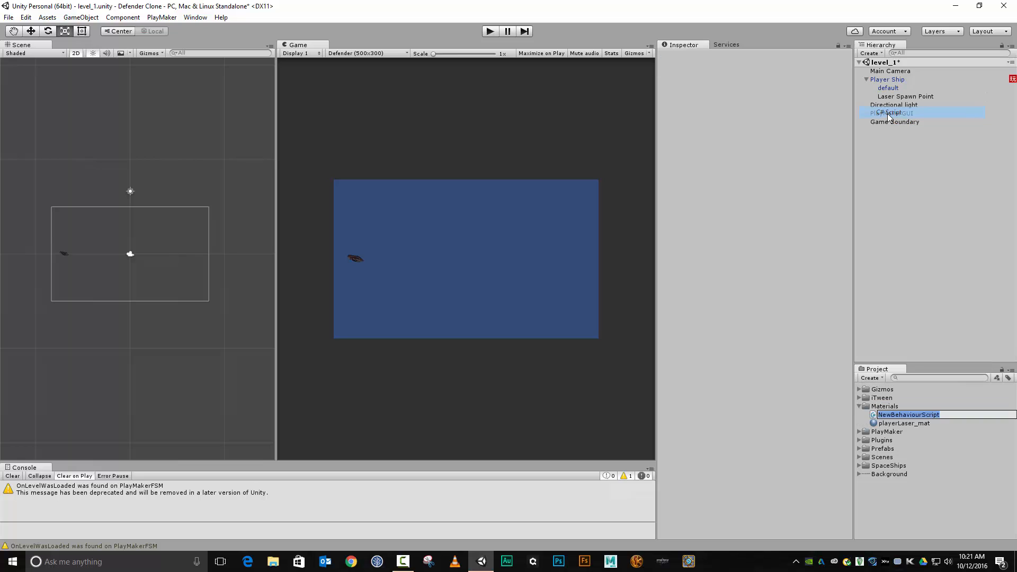
{"action": "key", "text": "Escape"}
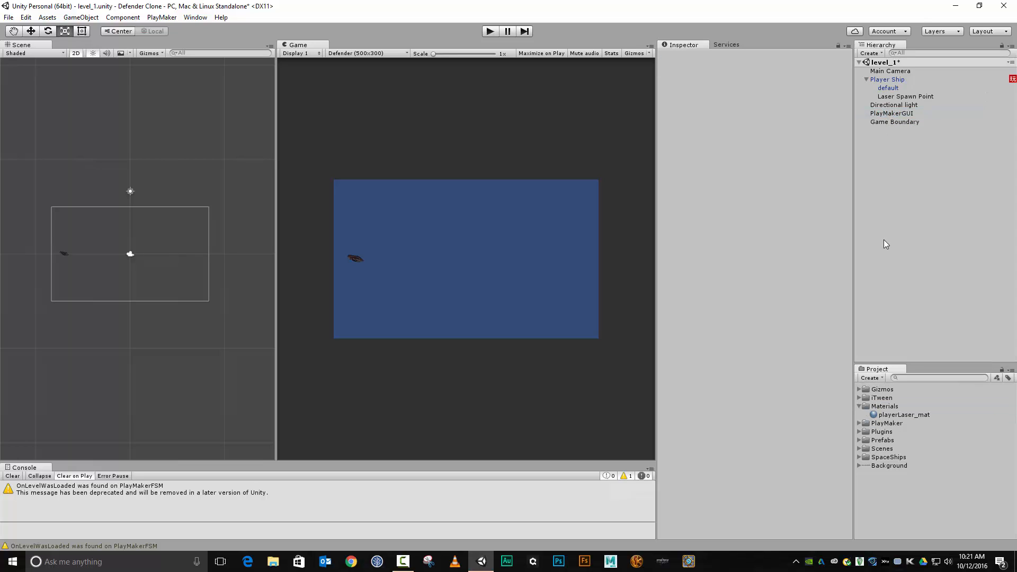
Create a project folder named Images at the assets root and move the Background image into it.
{"action": "left_click", "coordinate": [881, 378]}
{"action": "left_click", "coordinate": [892, 98]}
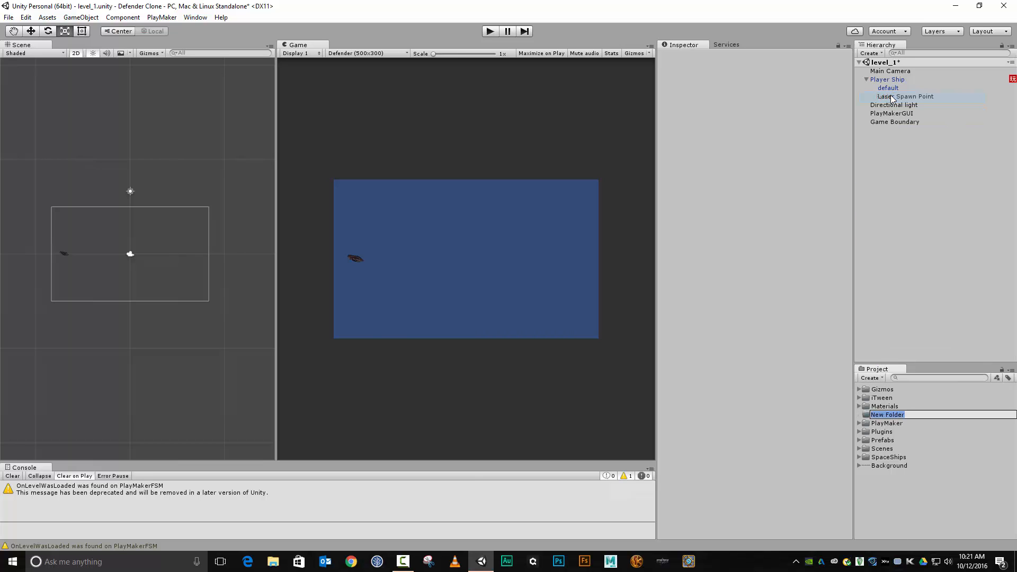
{"action": "type", "text": "Images"}
{"action": "key", "text": "Return"}
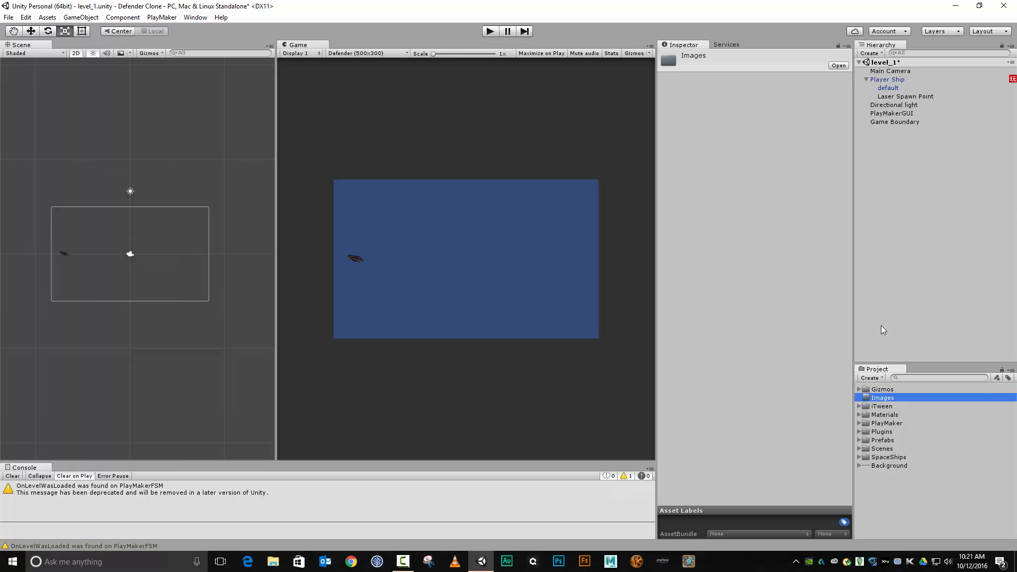
{"action": "left_click_drag", "start_coordinate": [897, 465], "coordinate": [883, 402]}
{"action": "left_click", "coordinate": [860, 400]}
Place the Background image in the scene as a sprite at about X 7.1, Y -2.8, along the camera frame's lower edge.
{"action": "left_click", "coordinate": [888, 407]}
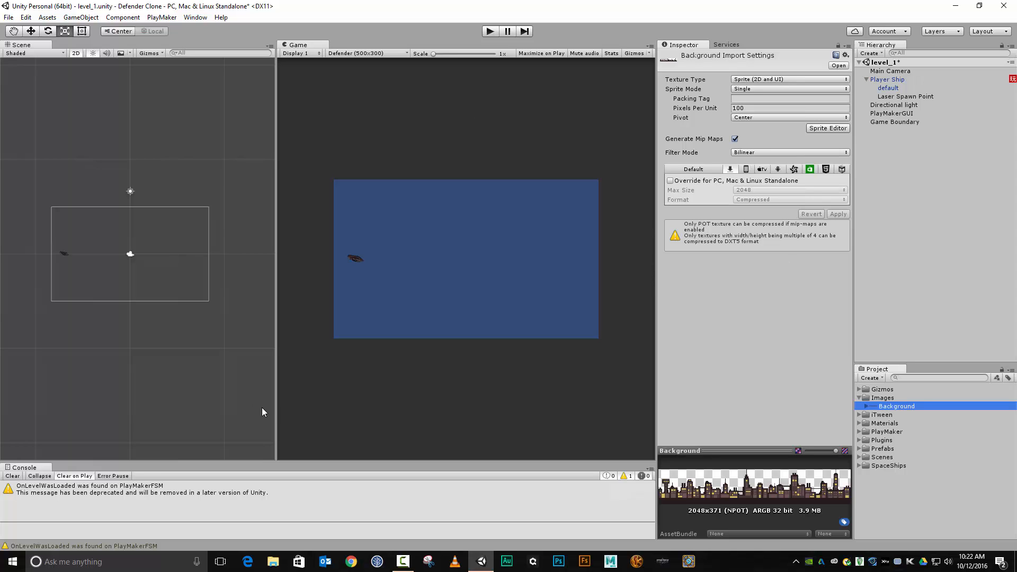
{"action": "left_click_drag", "start_coordinate": [910, 405], "coordinate": [193, 287]}
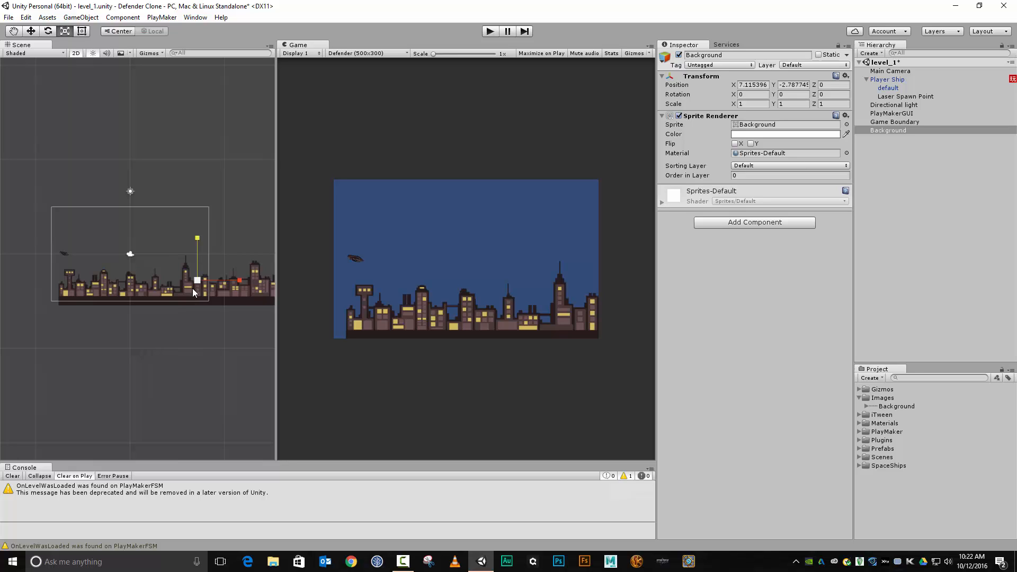
{"action": "key", "text": "Up"}
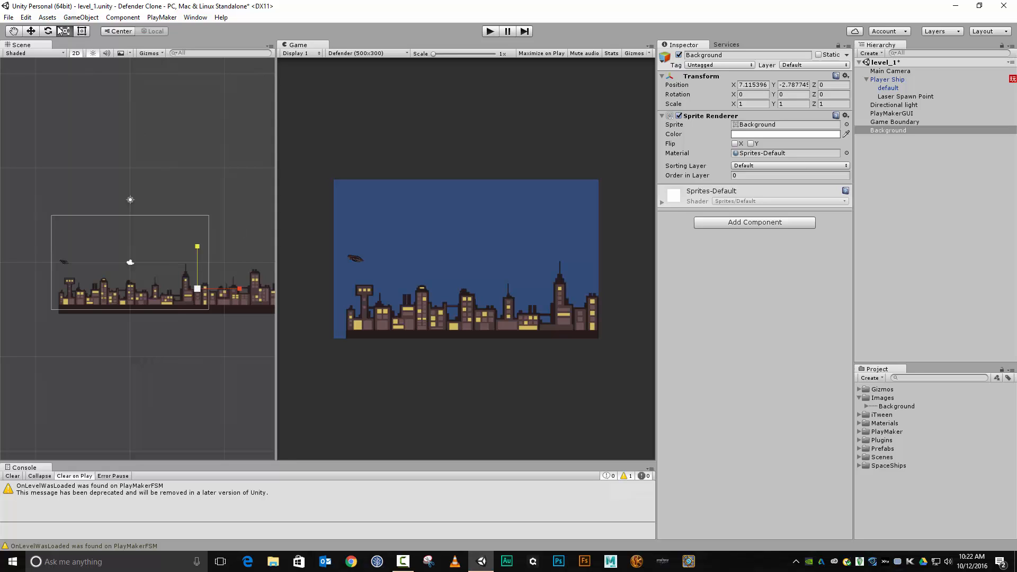
Activate the Move tool and set the Background sprite's Y position to -2.35.
{"action": "left_click", "coordinate": [31, 30]}
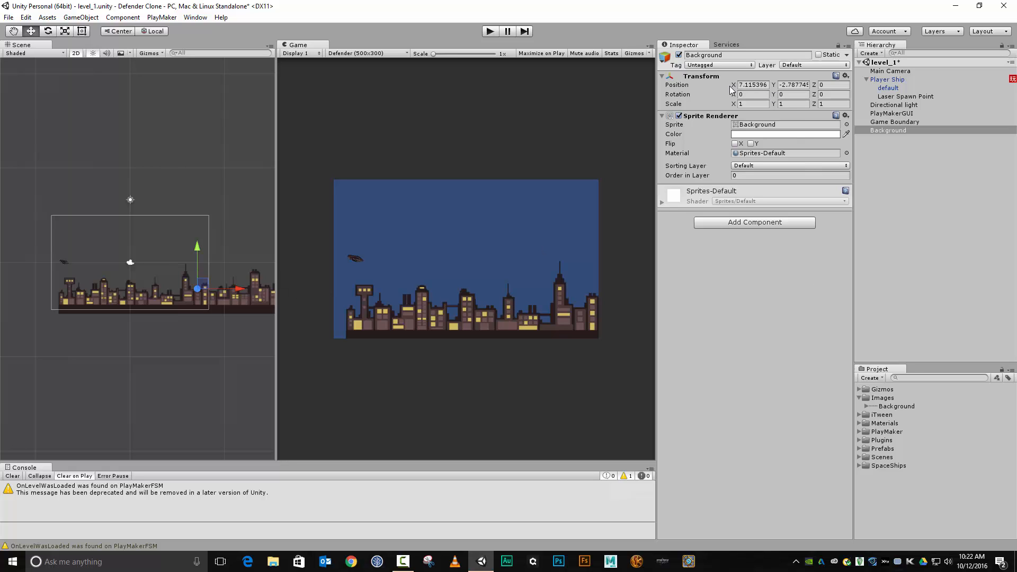
{"action": "scroll", "coordinate": [244, 327], "scroll_direction": "up", "scroll_amount": 2}
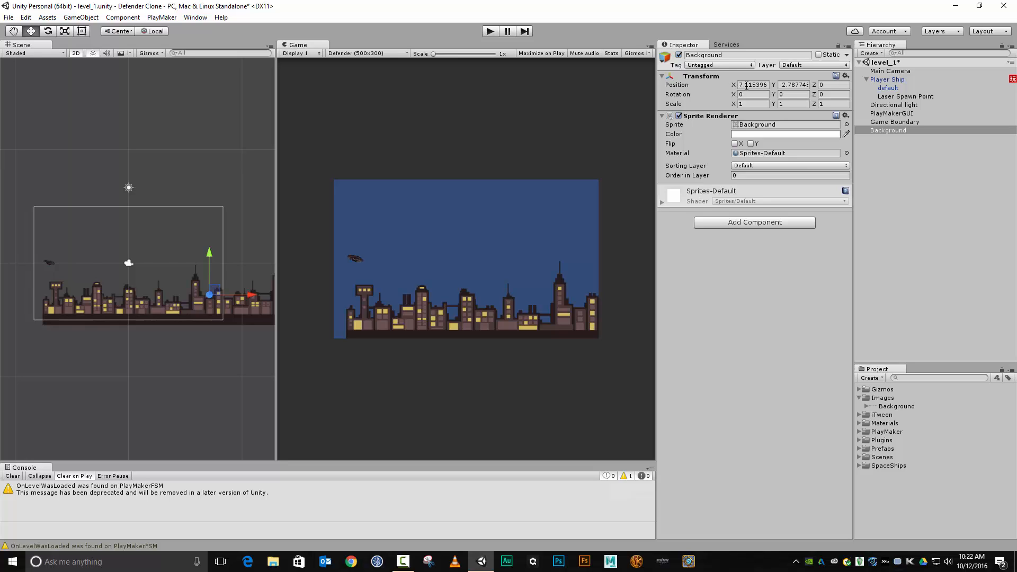
{"action": "left_click", "coordinate": [774, 84]}
{"action": "type", "text": "-2.5"}
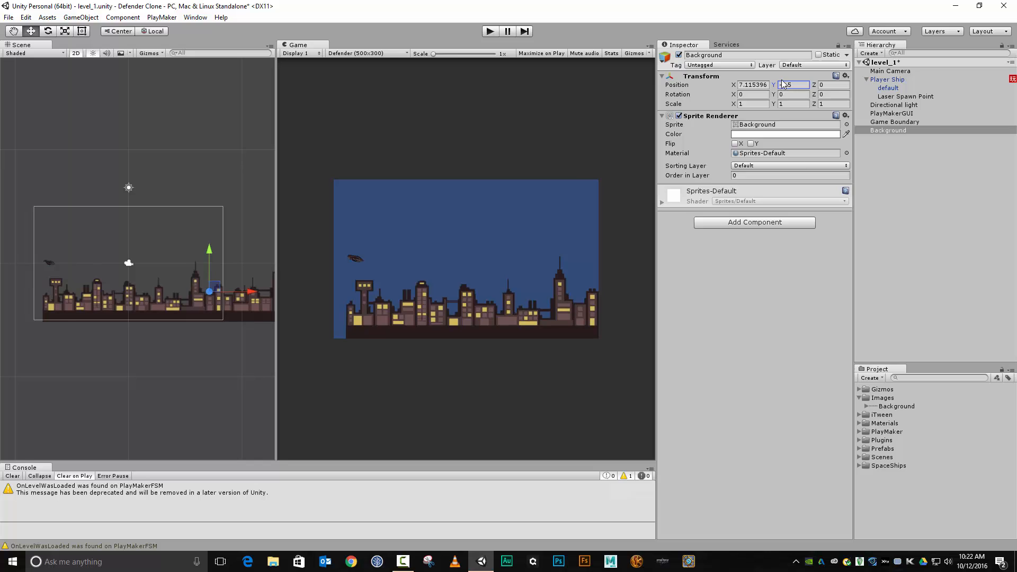
{"action": "left_click_drag", "start_coordinate": [782, 80], "coordinate": [784, 84]}
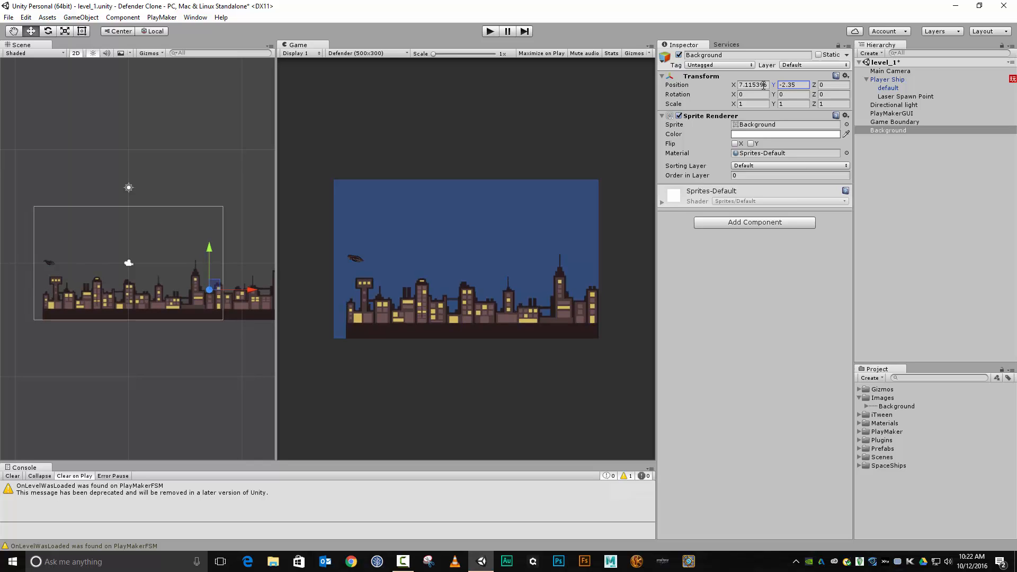
Adjust the Background sprite's X position to 6.37 to align its left end with the camera frame's left edge.
{"action": "left_click", "coordinate": [736, 86]}
{"action": "left_click_drag", "start_coordinate": [735, 85], "coordinate": [727, 90]}
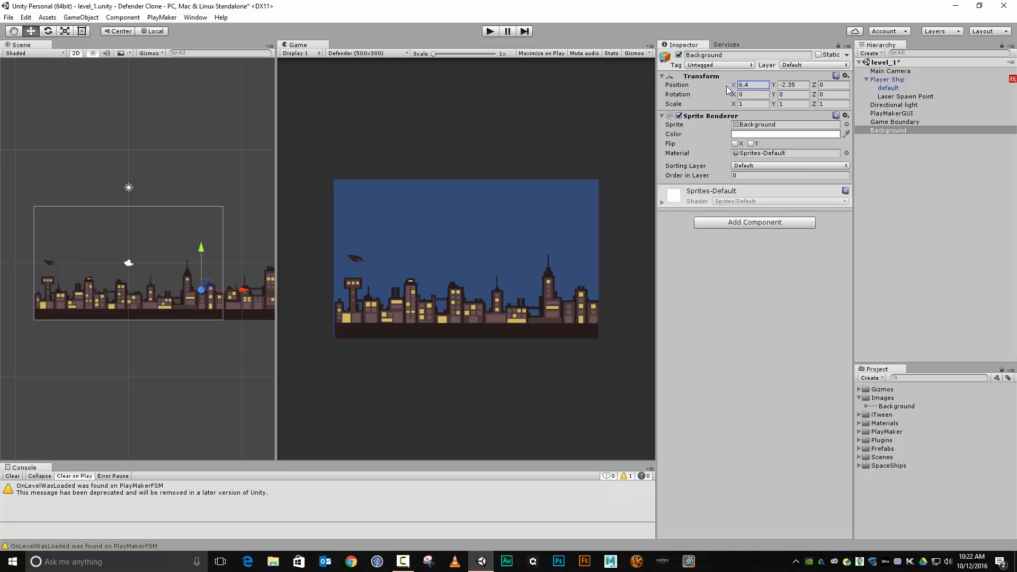
{"action": "left_click", "coordinate": [754, 86]}
{"action": "type", "text": "6.3"}
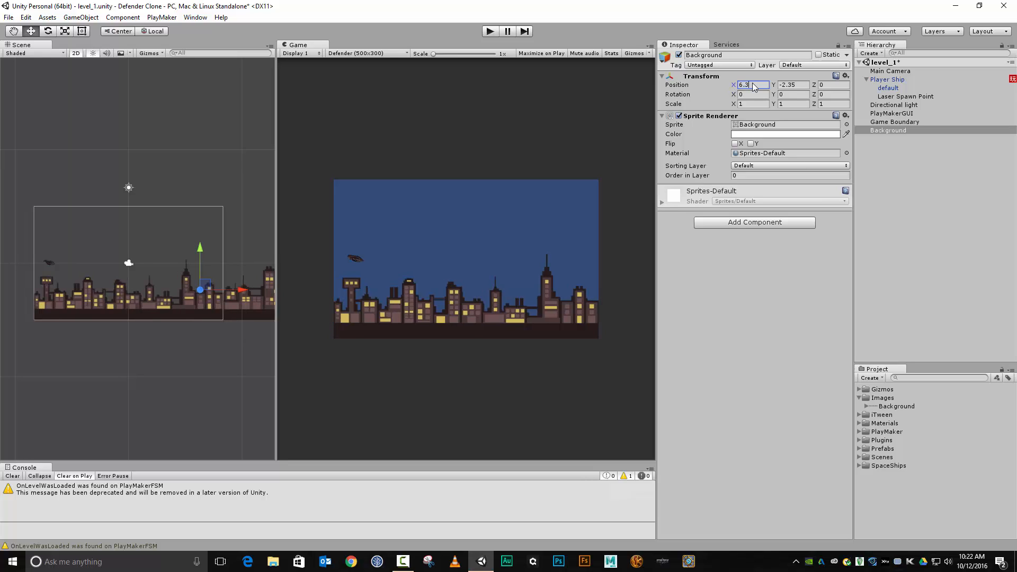
{"action": "type", "text": "5"}
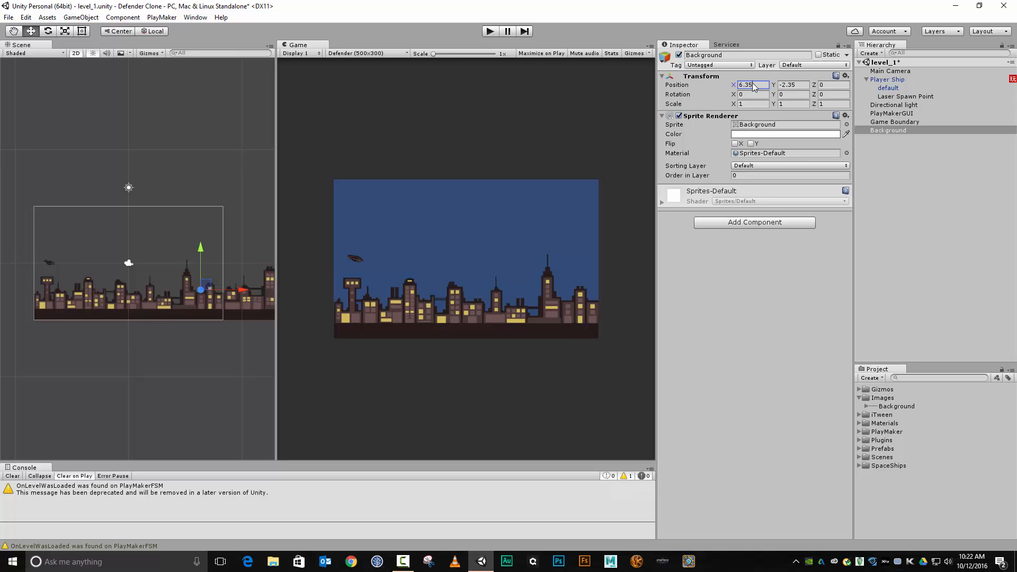
{"action": "key", "text": "BackSpace"}
{"action": "type", "text": "6"}
{"action": "type", "text": "8"}
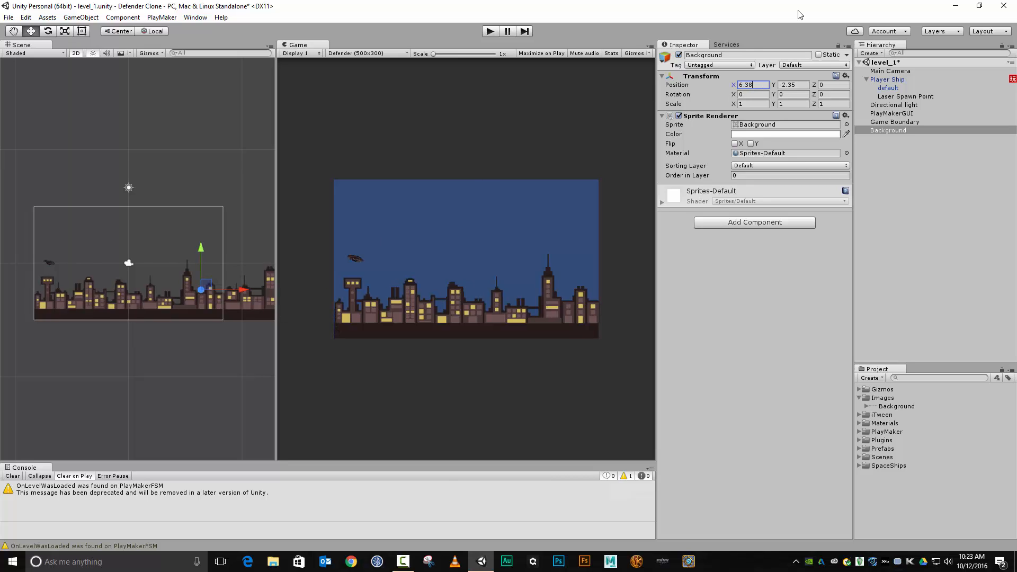
{"action": "key", "text": "BackSpace"}
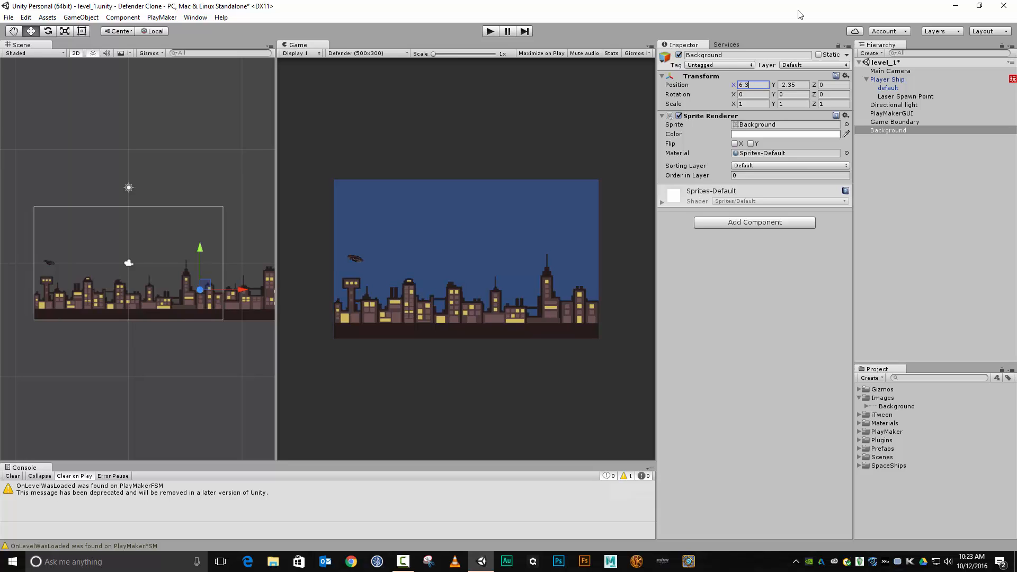
{"action": "type", "text": "7"}
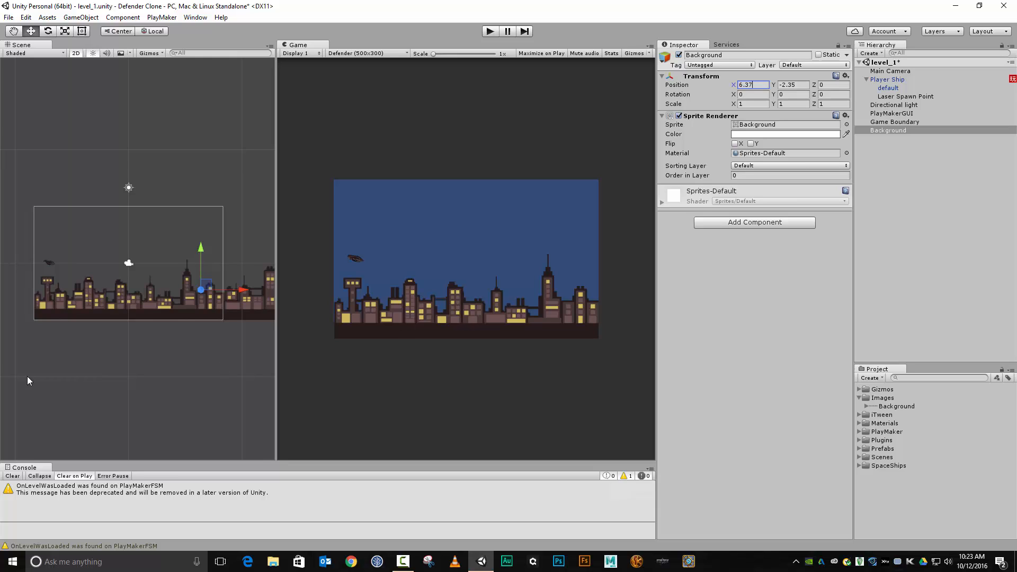
Examine the background's left edge in an undocked, maximized Game view at 1.7x scale, and dock the view back beside the Scene view.
{"action": "scroll", "coordinate": [27, 376], "scroll_direction": "down", "scroll_amount": 5}
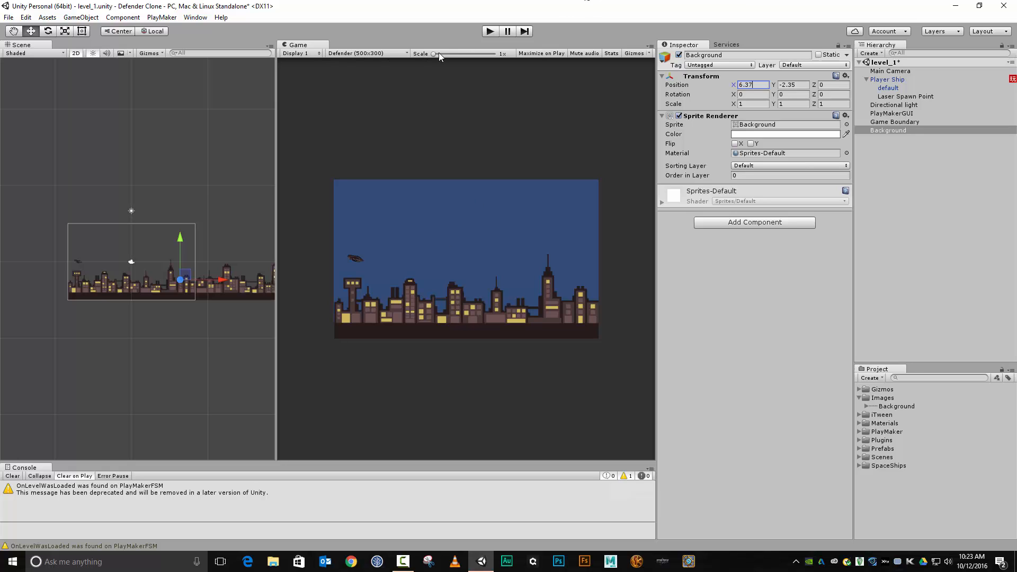
{"action": "left_click_drag", "start_coordinate": [435, 53], "coordinate": [453, 50]}
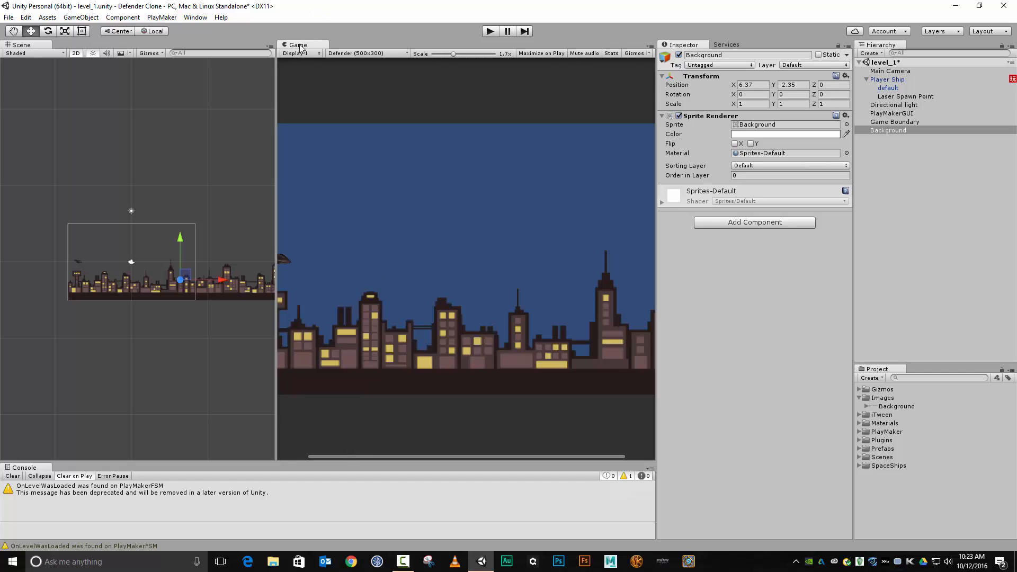
{"action": "left_click_drag", "start_coordinate": [301, 46], "coordinate": [170, 154]}
{"action": "left_click_drag", "start_coordinate": [229, 10], "coordinate": [463, 26]}
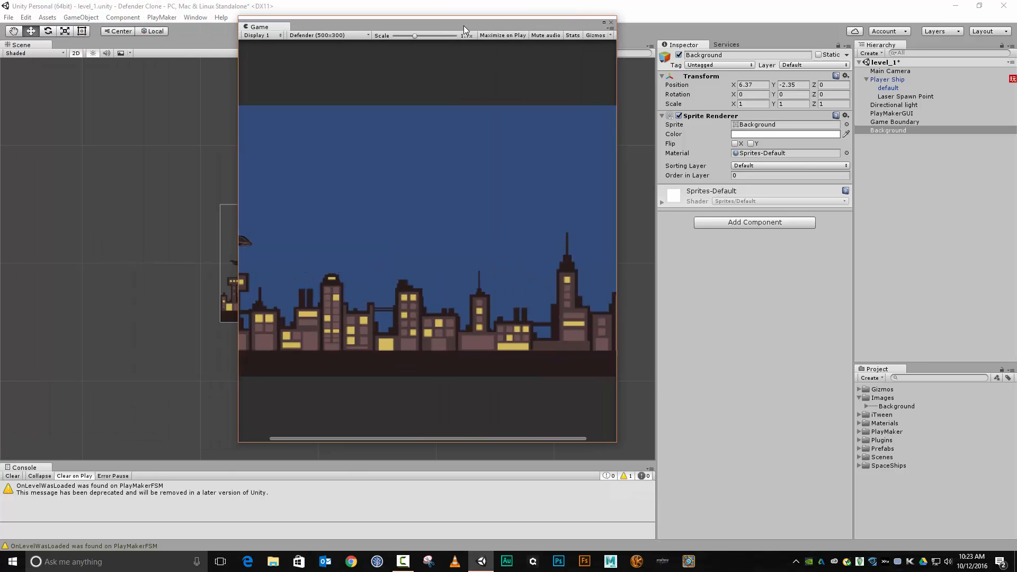
{"action": "left_click", "coordinate": [604, 23]}
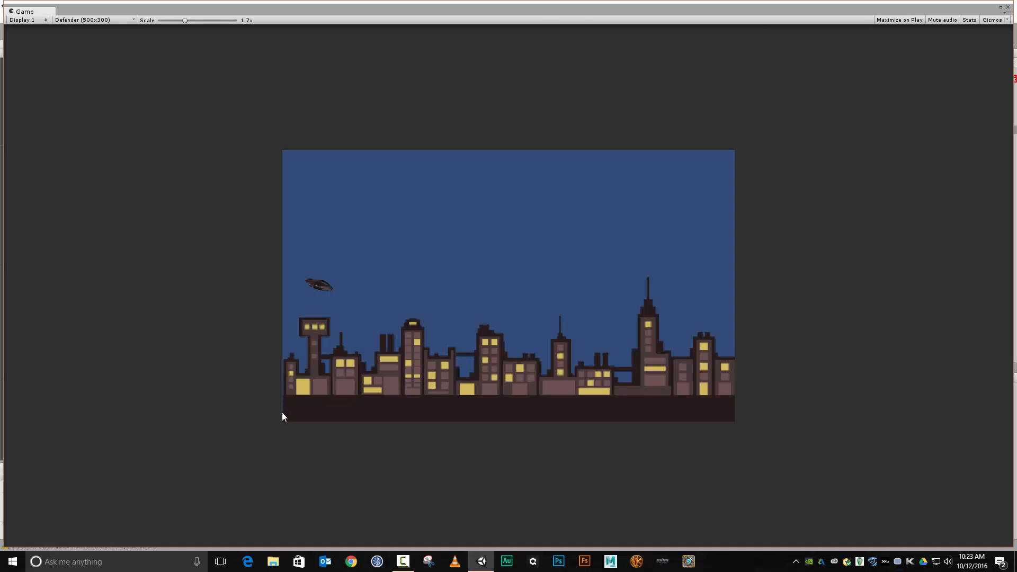
{"action": "left_click", "coordinate": [1001, 7]}
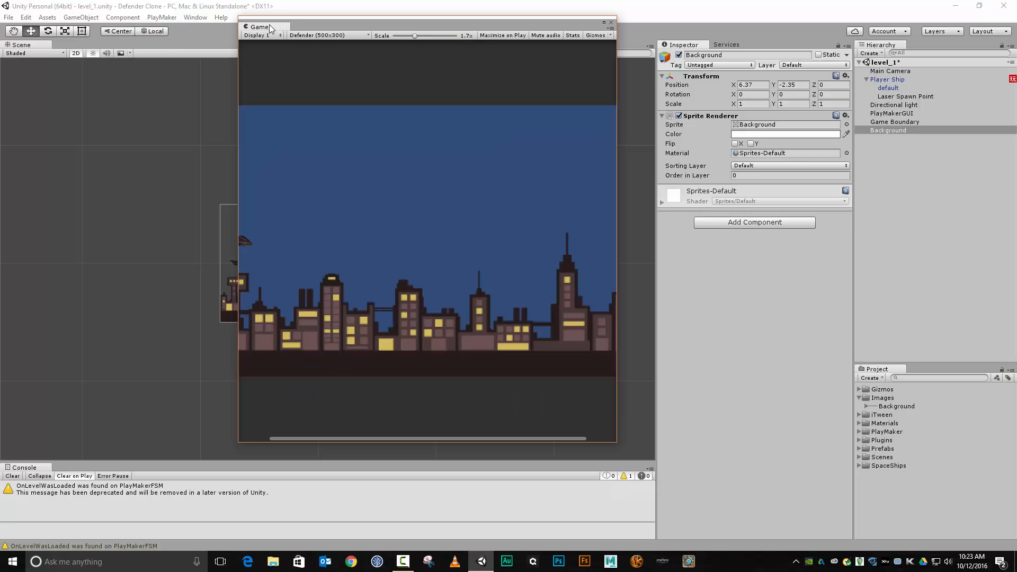
{"action": "left_click_drag", "start_coordinate": [269, 24], "coordinate": [544, 191]}
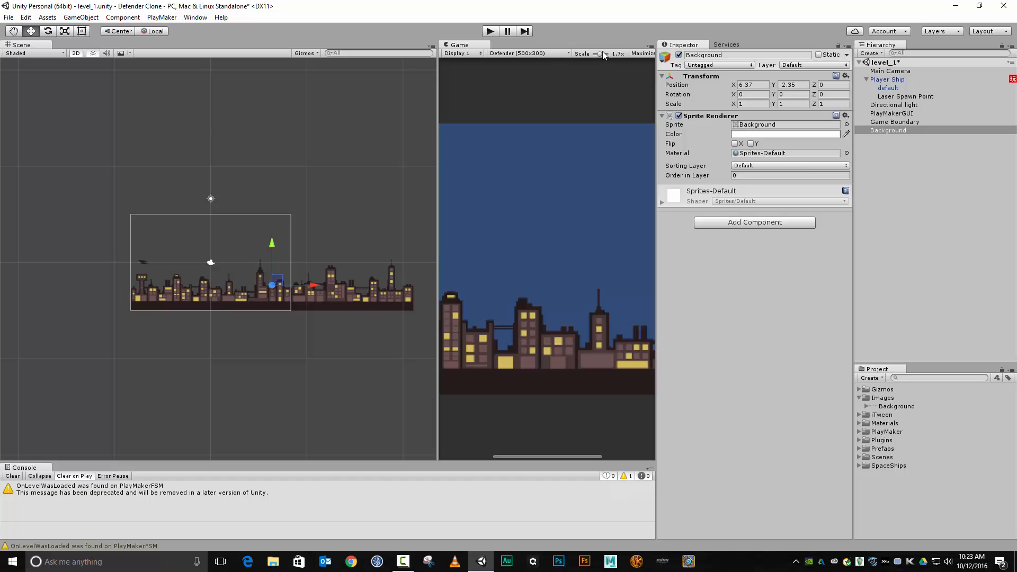
Reduce the Game view's scale to 1x and widen the view until the whole camera frame fits.
{"action": "left_click_drag", "start_coordinate": [600, 54], "coordinate": [593, 54]}
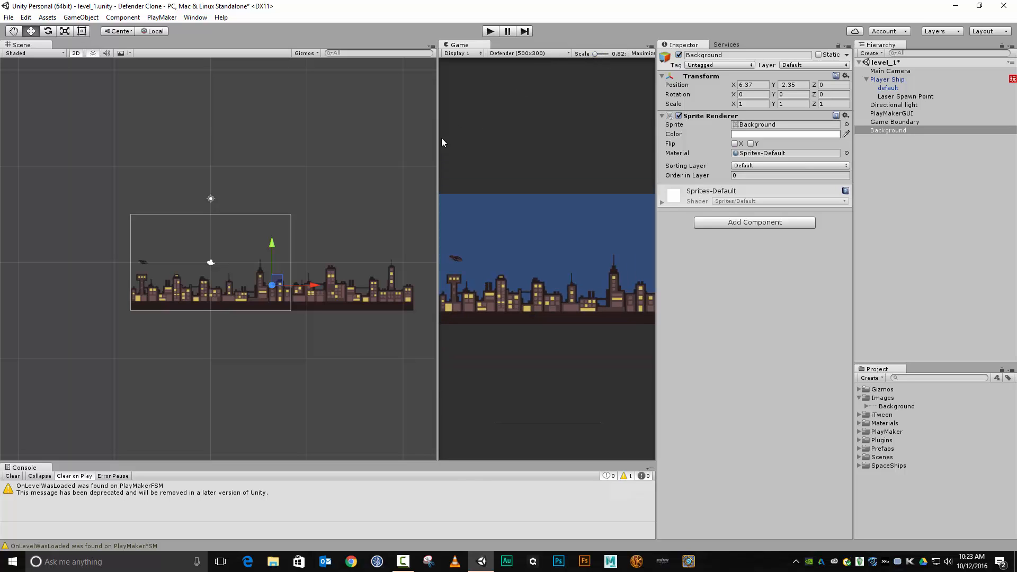
{"action": "left_click_drag", "start_coordinate": [438, 140], "coordinate": [440, 180]}
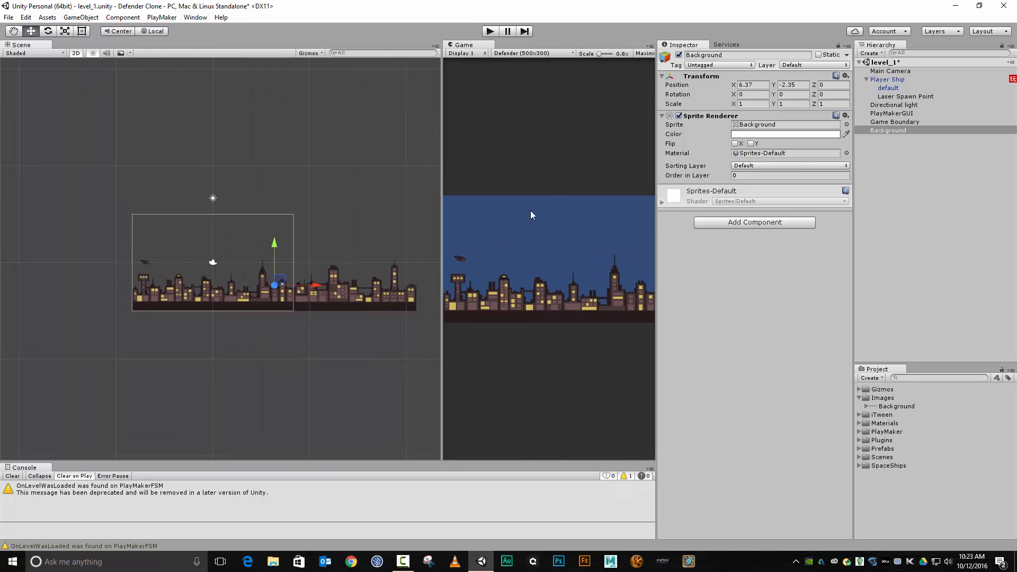
{"action": "left_click_drag", "start_coordinate": [439, 173], "coordinate": [255, 161]}
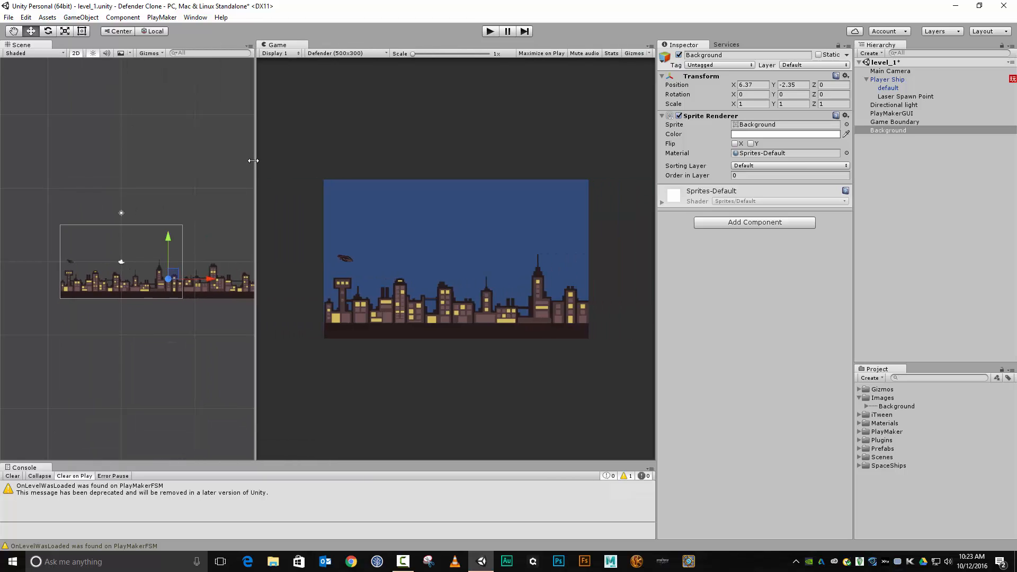
Fine-tune the Background sprite's X position in 0.01 steps, ending at 6.33.
{"action": "left_click", "coordinate": [756, 85]}
{"action": "type", "text": "6.38"}
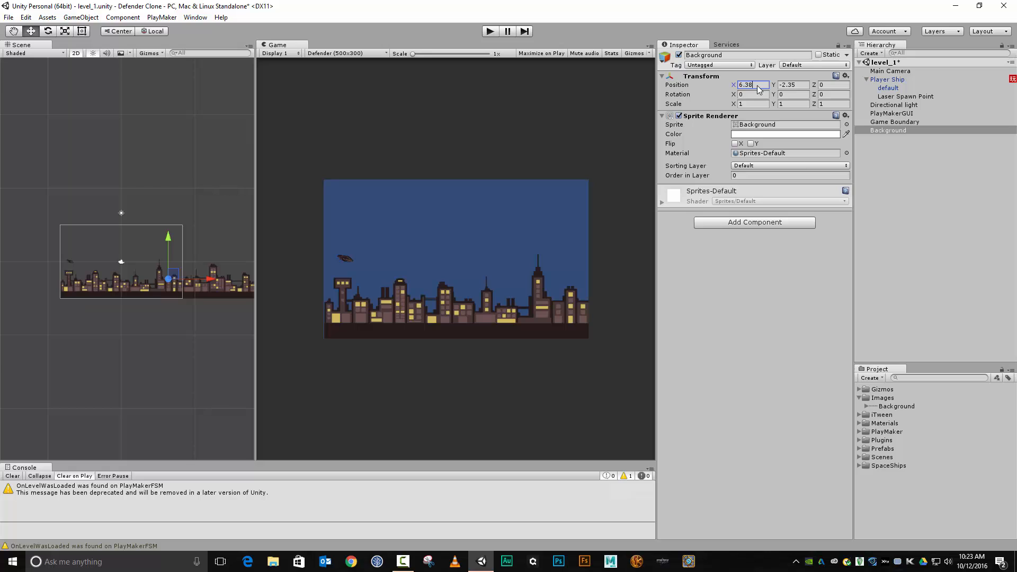
{"action": "key", "text": "BackSpace"}
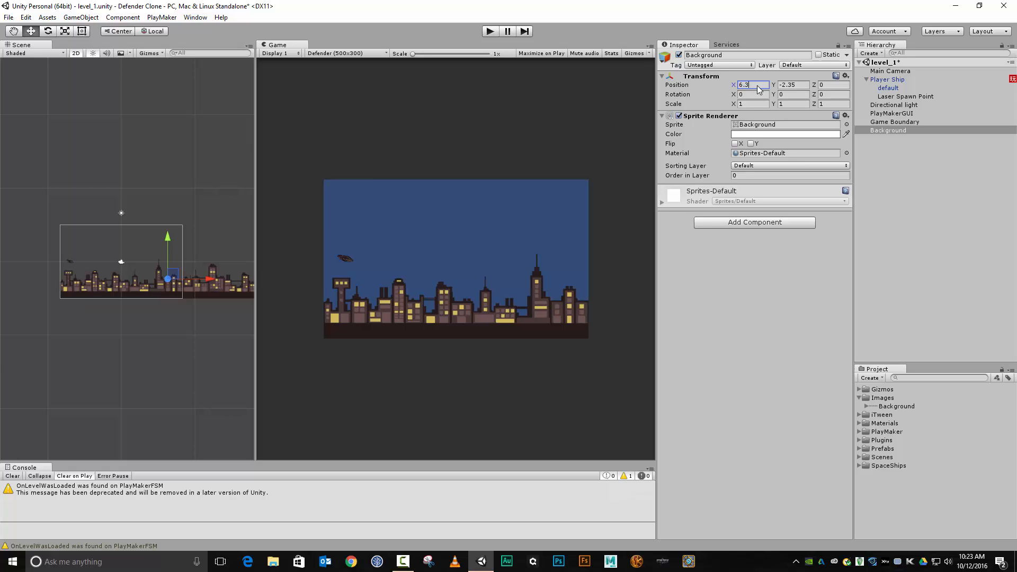
{"action": "type", "text": "6"}
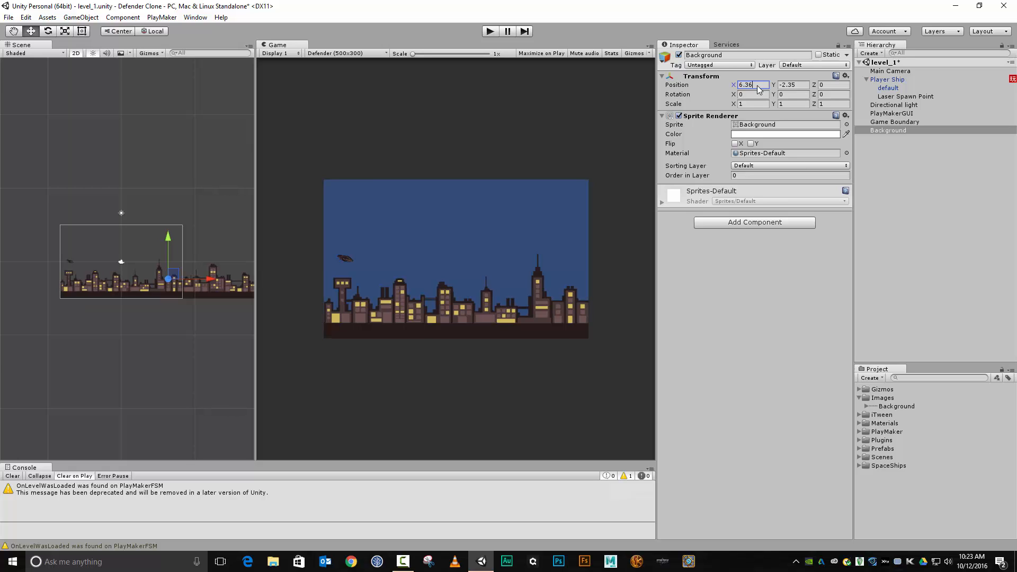
{"action": "key", "text": "BackSpace"}
{"action": "type", "text": "5"}
{"action": "key", "text": "BackSpace"}
{"action": "type", "text": "4"}
{"action": "key", "text": "BackSpace"}
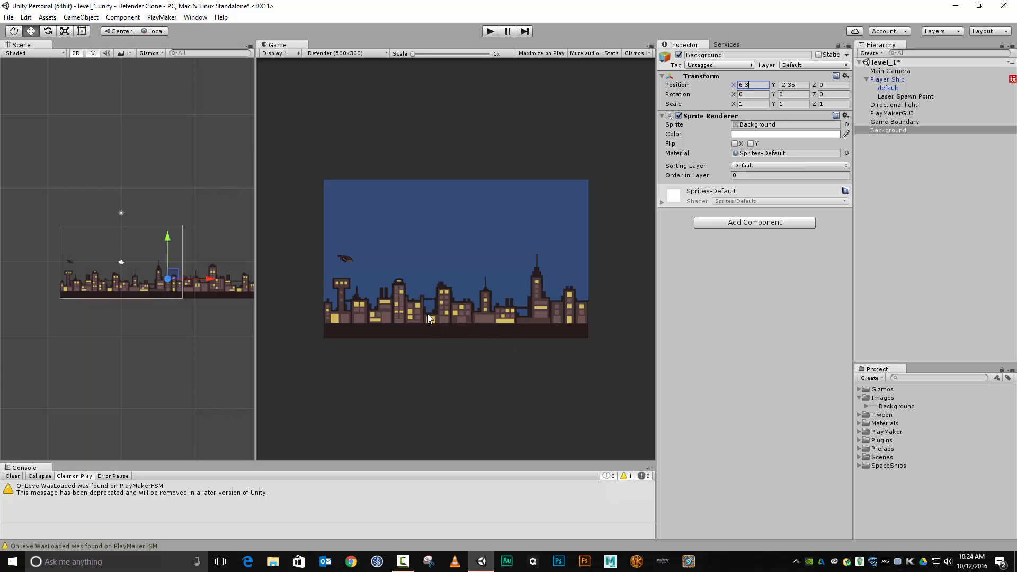
{"action": "type", "text": "3"}
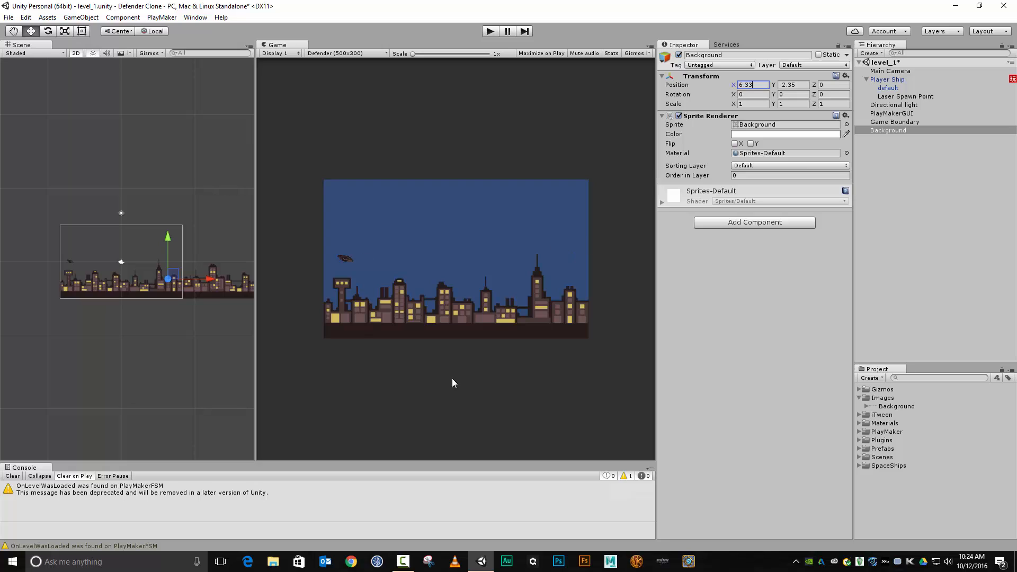
Add a PlayMaker FSM component to the Background object and expand its settings.
{"action": "scroll", "coordinate": [238, 340], "scroll_direction": "down", "scroll_amount": 3}
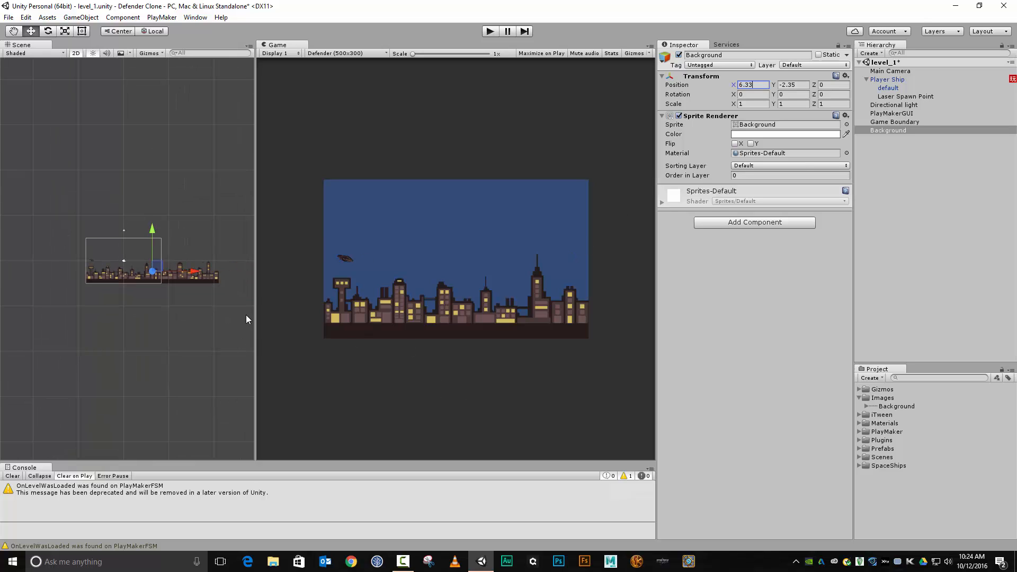
{"action": "left_click", "coordinate": [731, 224]}
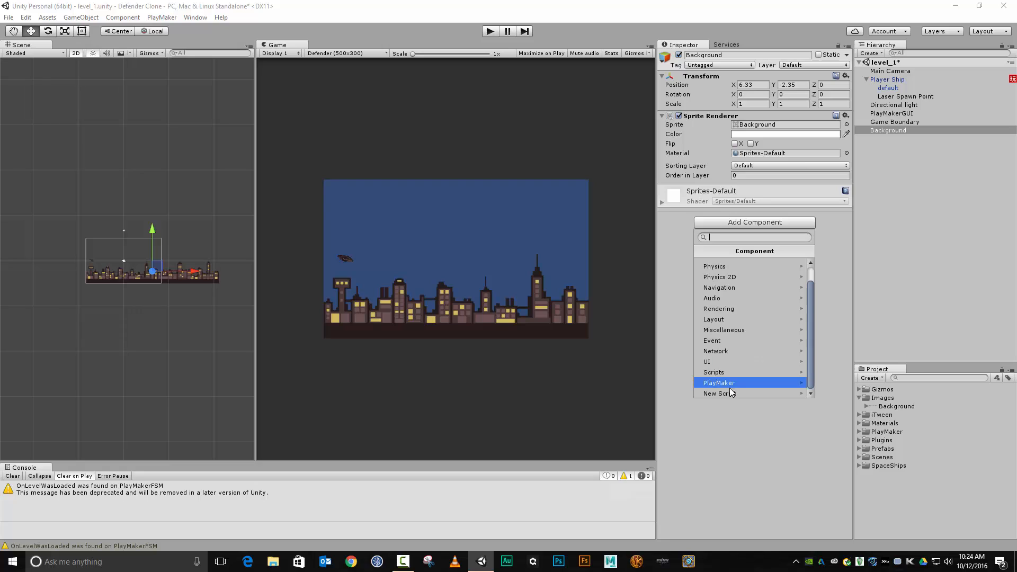
{"action": "left_click", "coordinate": [733, 382]}
{"action": "left_click", "coordinate": [771, 263]}
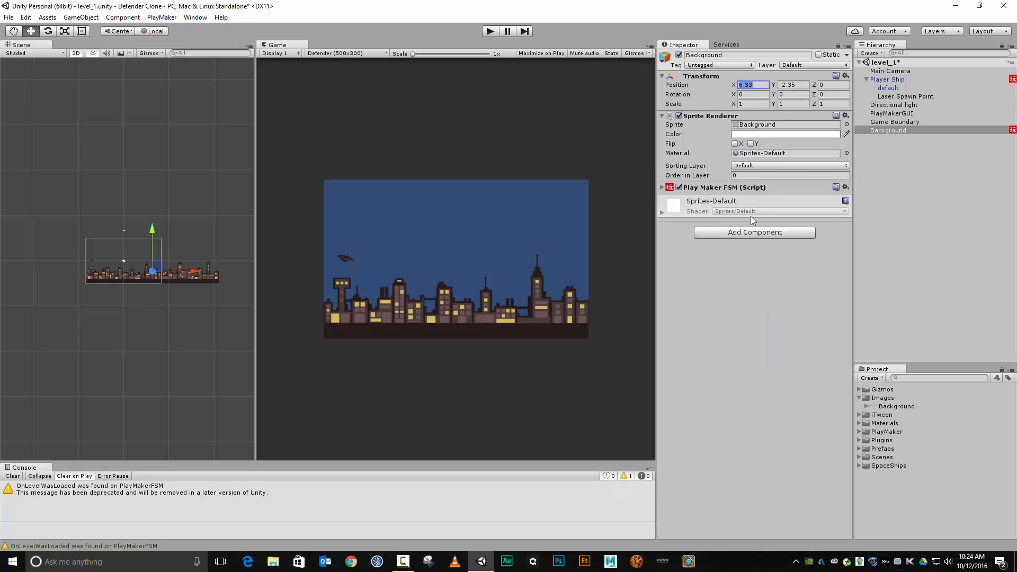
{"action": "left_click", "coordinate": [662, 188]}
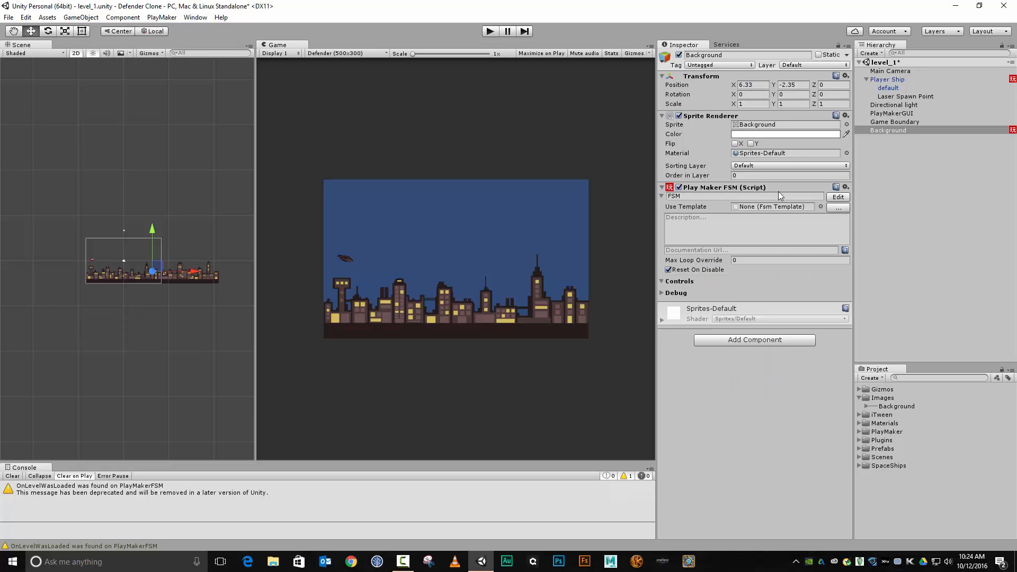
Name the Background's FSM Scroll, and rename its start state Scroll in the PlayMaker editor.
{"action": "left_click", "coordinate": [778, 193]}
{"action": "type", "text": "Scroll"}
{"action": "left_click", "coordinate": [839, 198]}
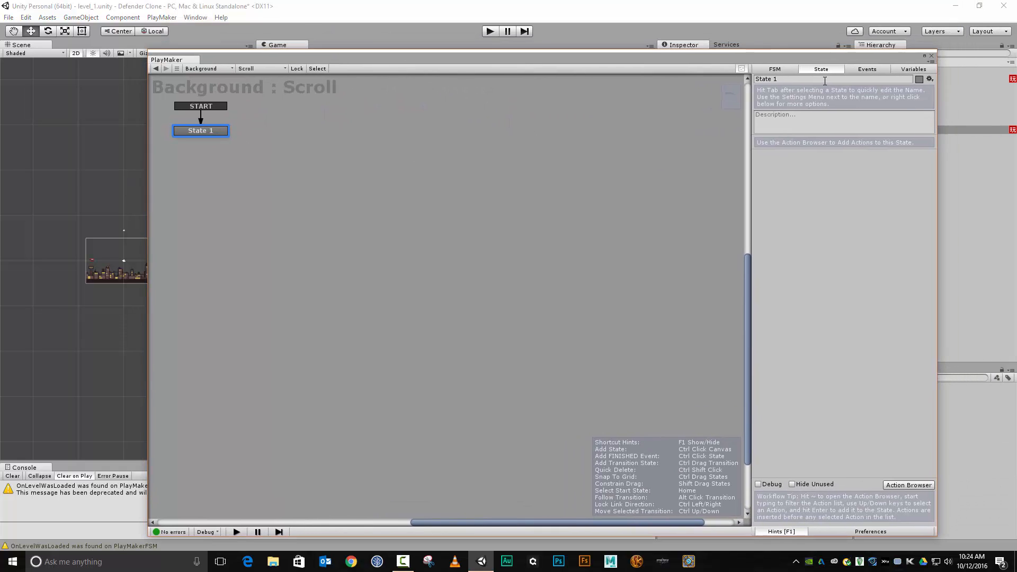
{"action": "left_click", "coordinate": [825, 81]}
{"action": "type", "text": "Scro"}
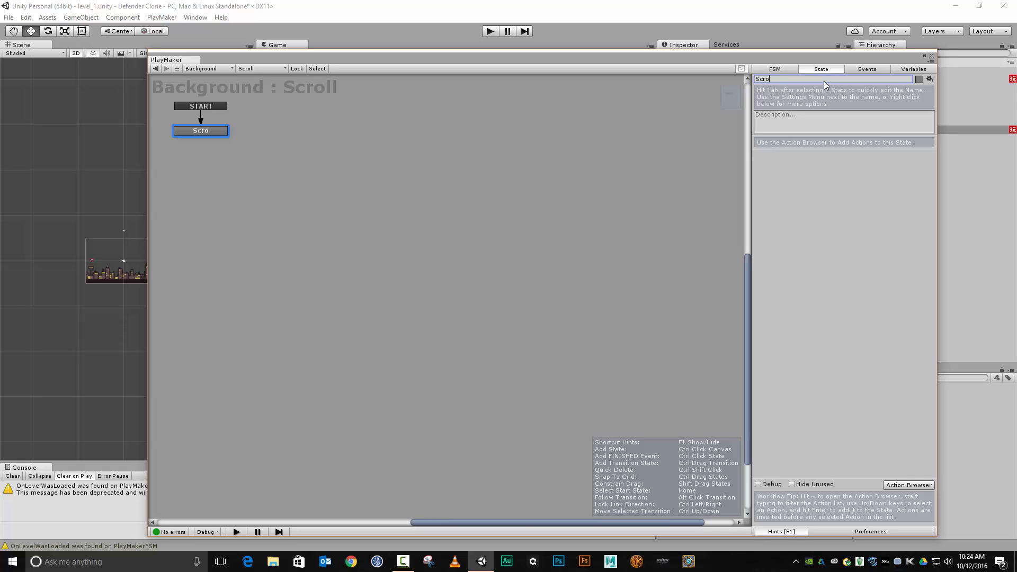
{"action": "type", "text": "ll"}
Find the Translate action and add it to the Scroll state.
{"action": "left_click", "coordinate": [907, 486]}
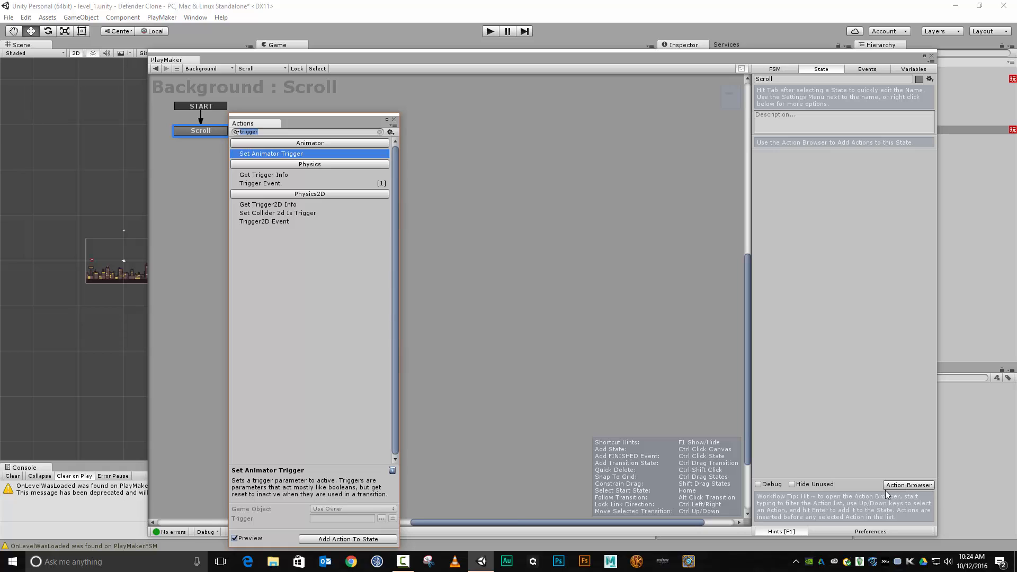
{"action": "type", "text": "translate"}
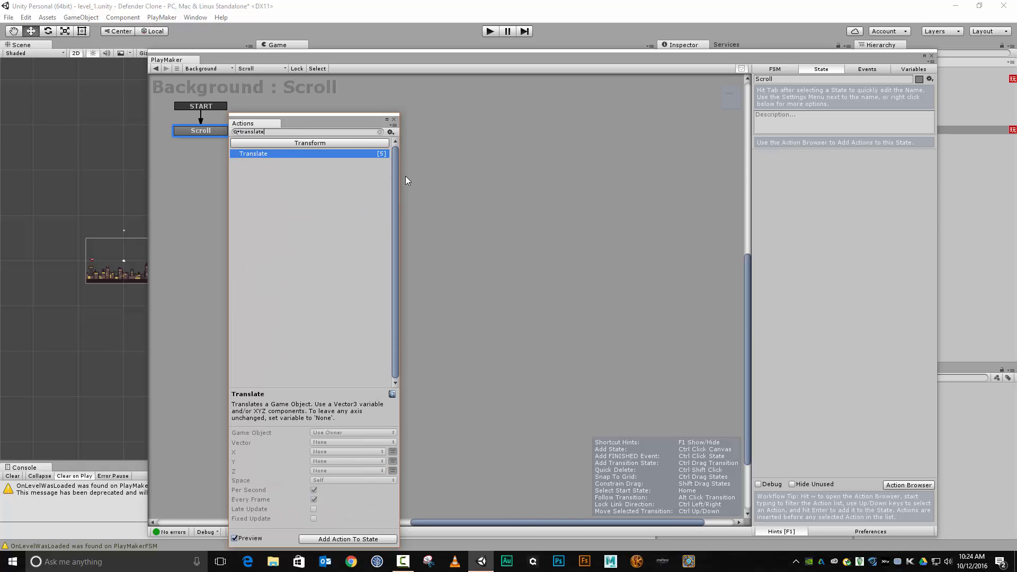
{"action": "key", "text": "Return"}
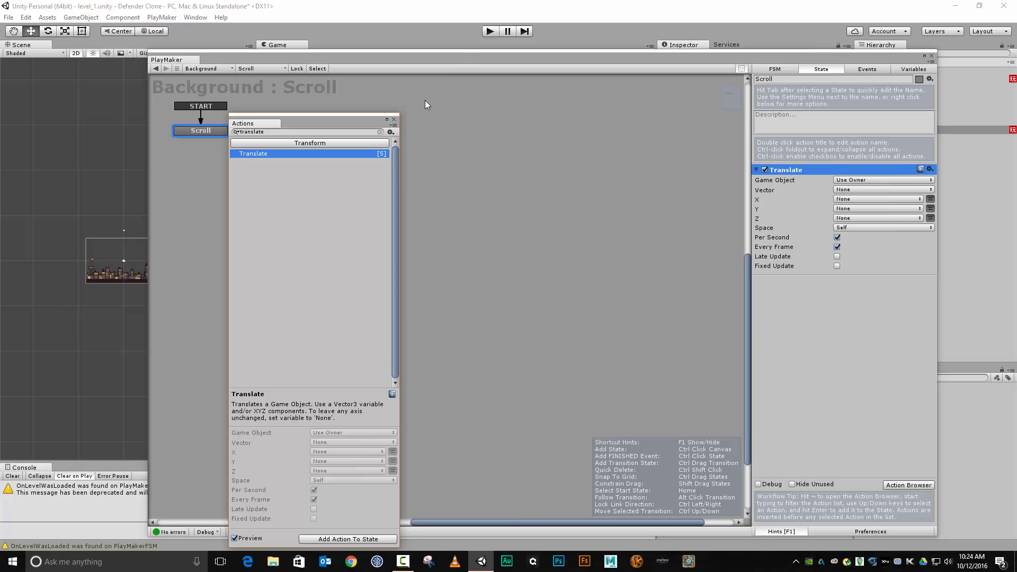
{"action": "left_click", "coordinate": [393, 119]}
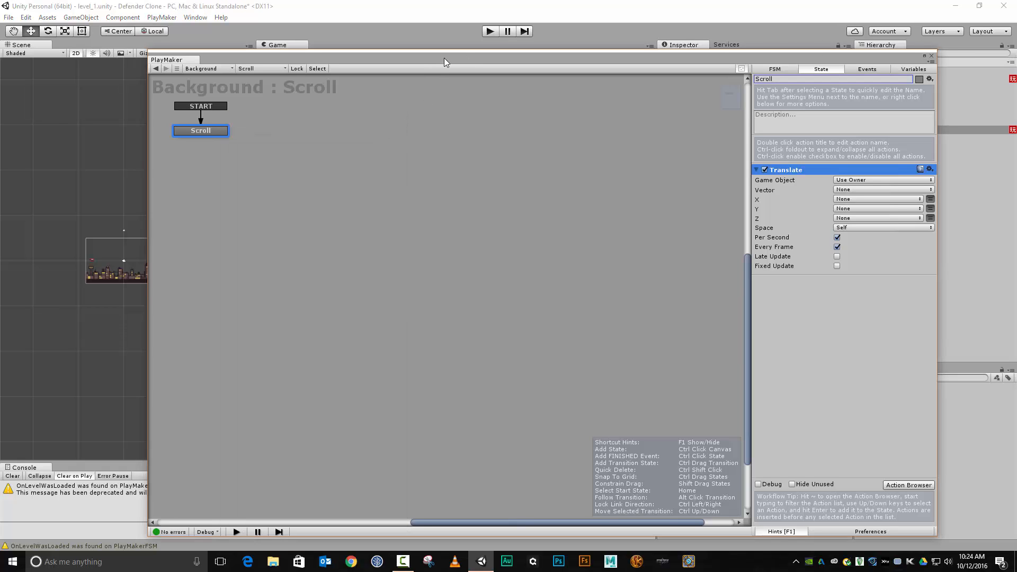
Set the Translate action's space to World and assign a new variable named speed to its X value.
{"action": "left_click_drag", "start_coordinate": [444, 58], "coordinate": [616, 111]}
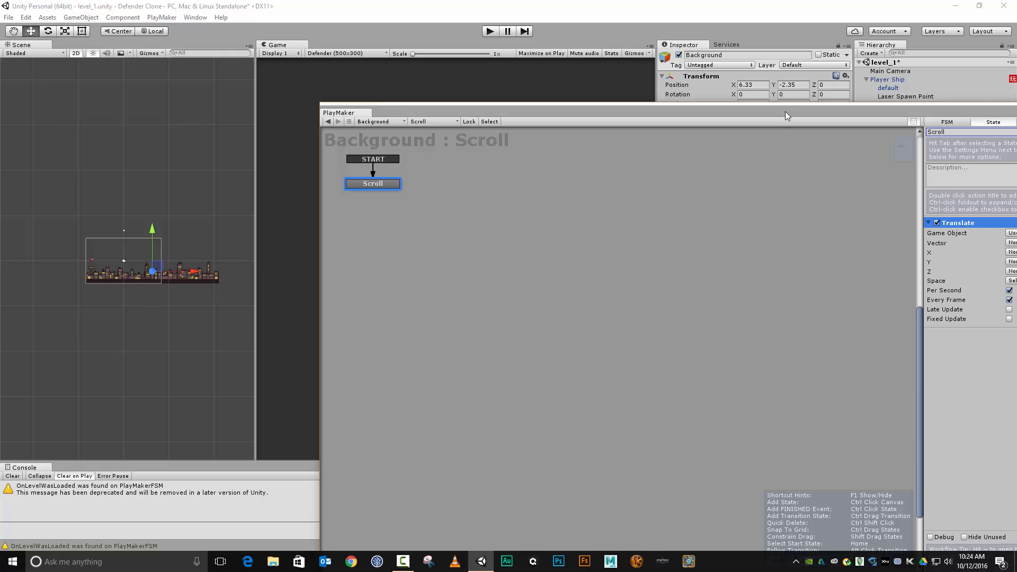
{"action": "left_click_drag", "start_coordinate": [785, 112], "coordinate": [516, 27]}
{"action": "left_click", "coordinate": [833, 206]}
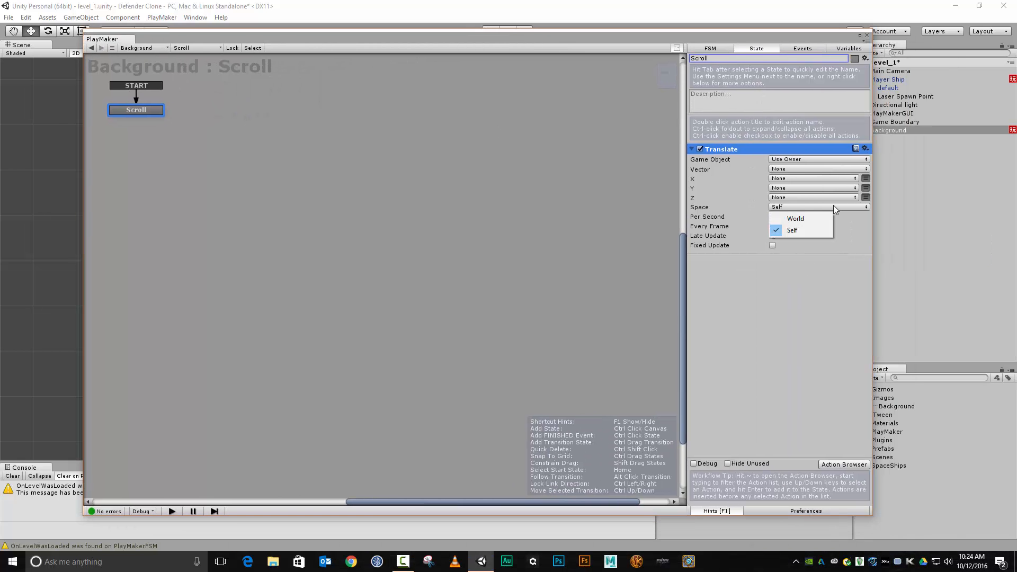
{"action": "left_click", "coordinate": [824, 220]}
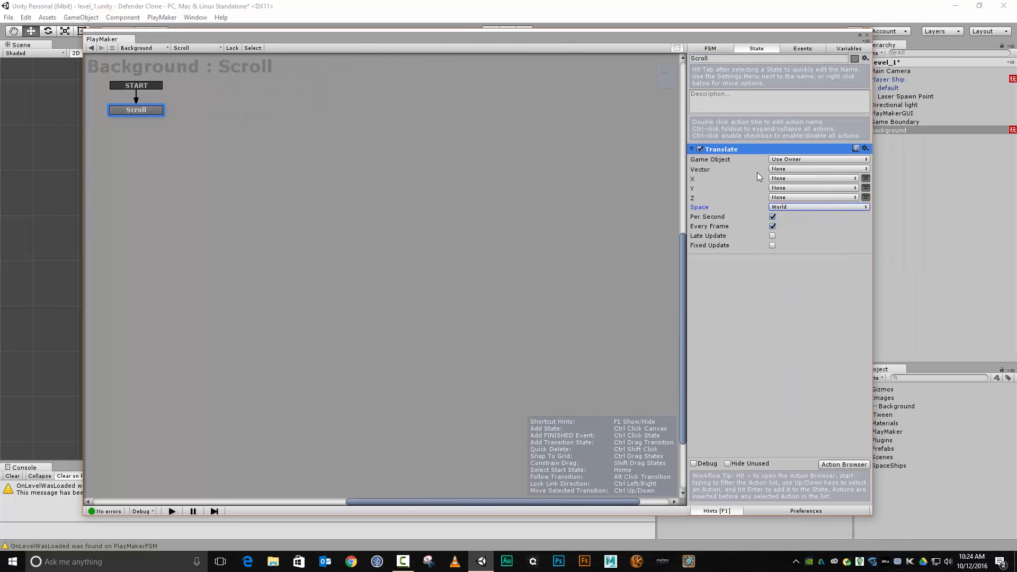
{"action": "left_click", "coordinate": [802, 178]}
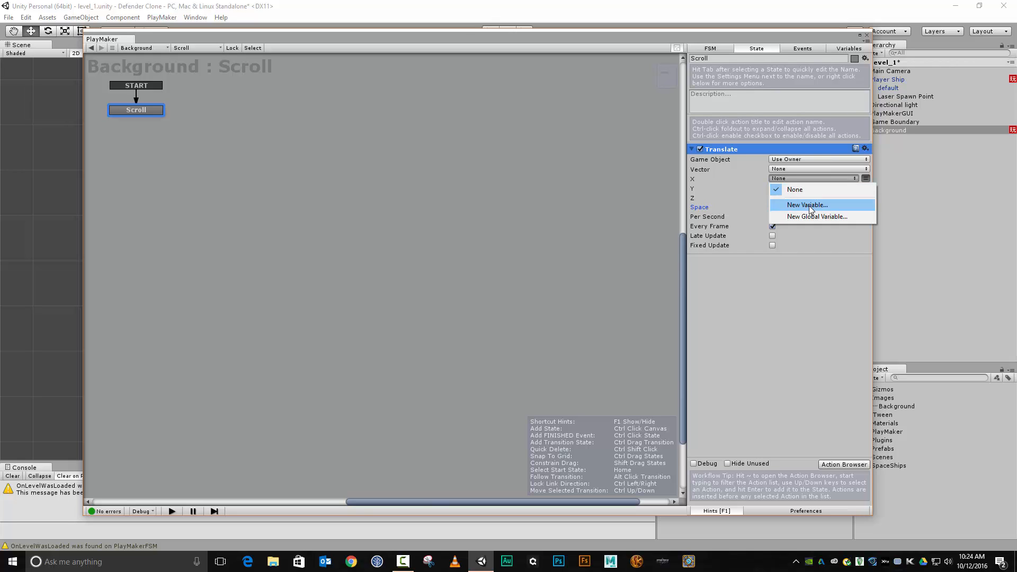
{"action": "left_click", "coordinate": [808, 205]}
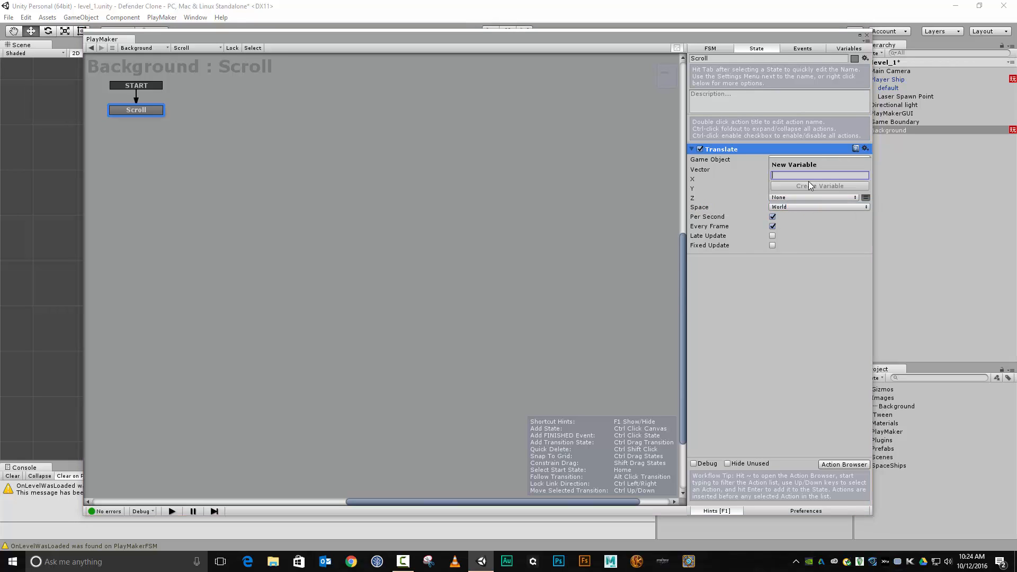
{"action": "type", "text": "speed"}
{"action": "left_click", "coordinate": [809, 185]}
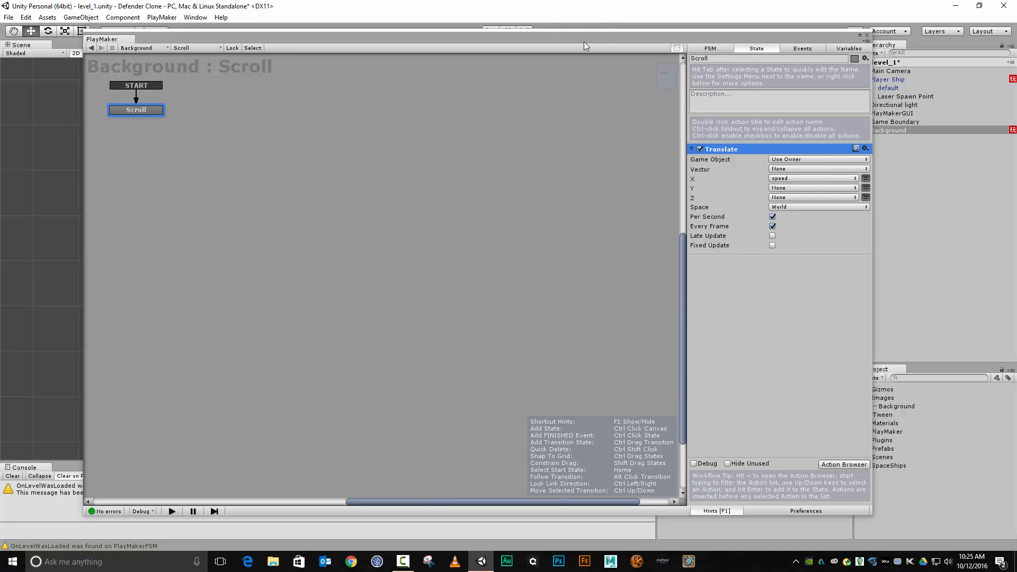
Expose the speed variable in the Inspector so it can be edited on the Background object.
{"action": "left_click_drag", "start_coordinate": [585, 41], "coordinate": [266, 2]}
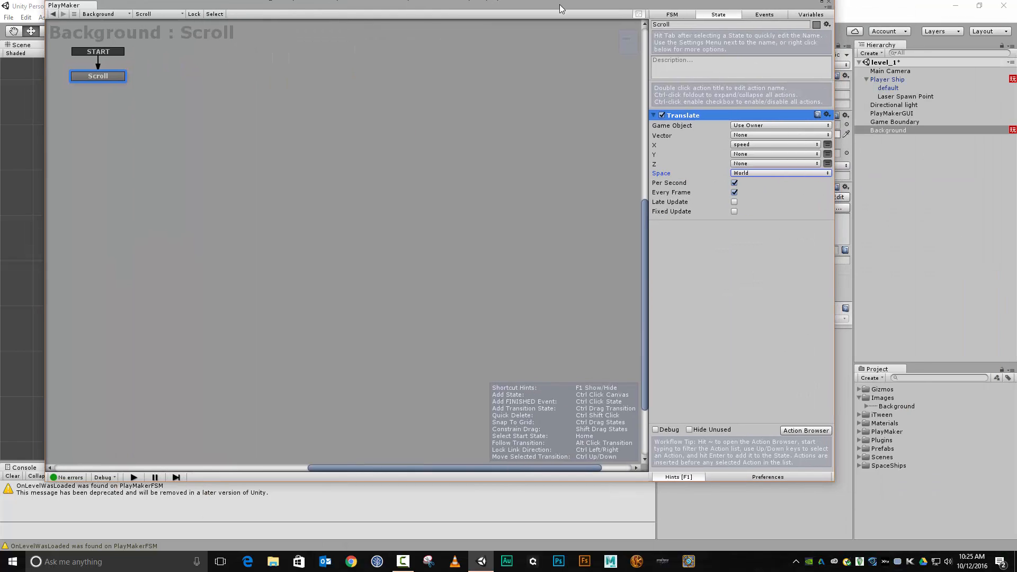
{"action": "left_click", "coordinate": [819, 15]}
{"action": "left_click", "coordinate": [676, 64]}
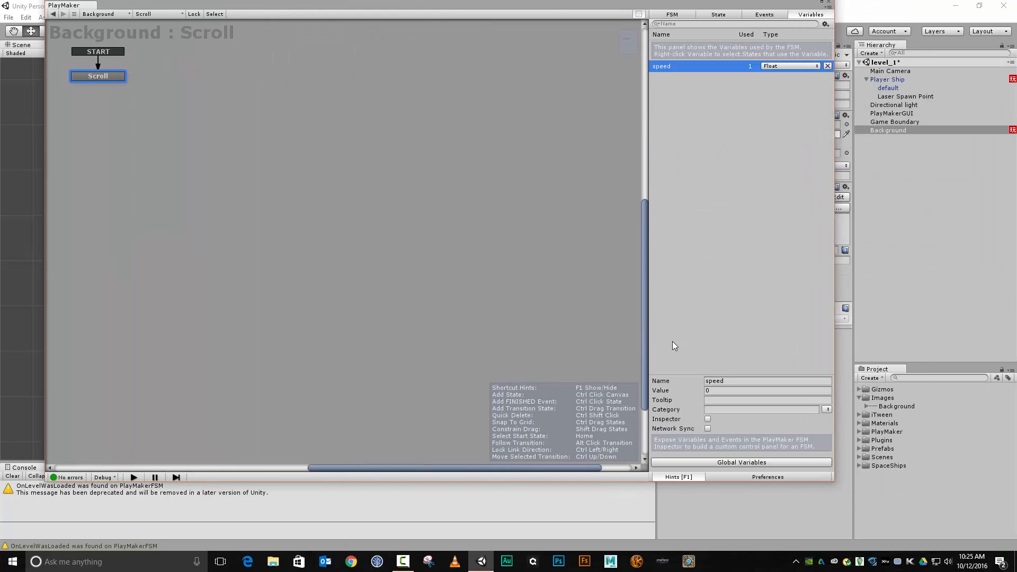
{"action": "left_click", "coordinate": [707, 419]}
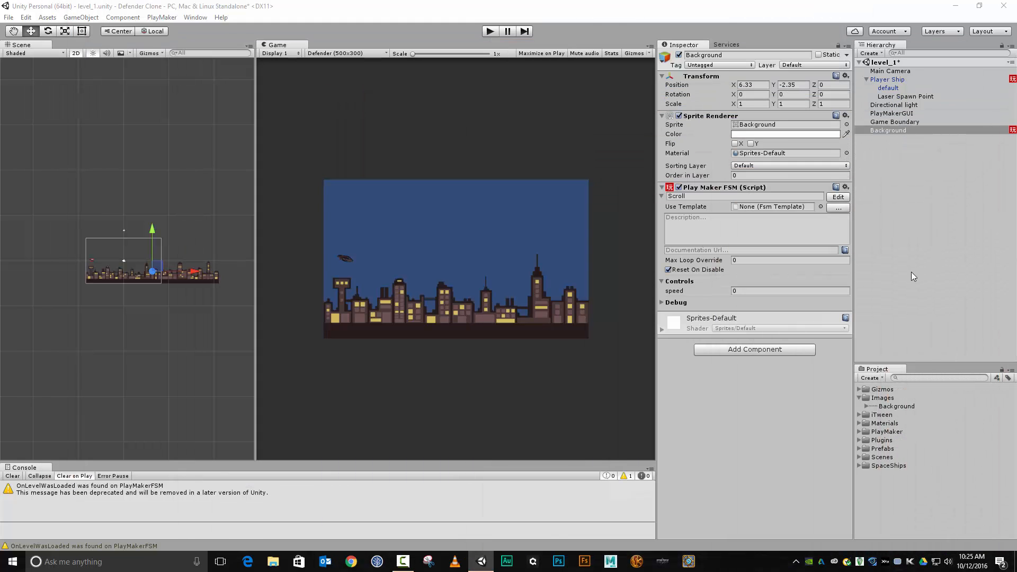
Set the Background's speed control to -1 and run the game to test the scrolling.
{"action": "left_click", "coordinate": [827, 291]}
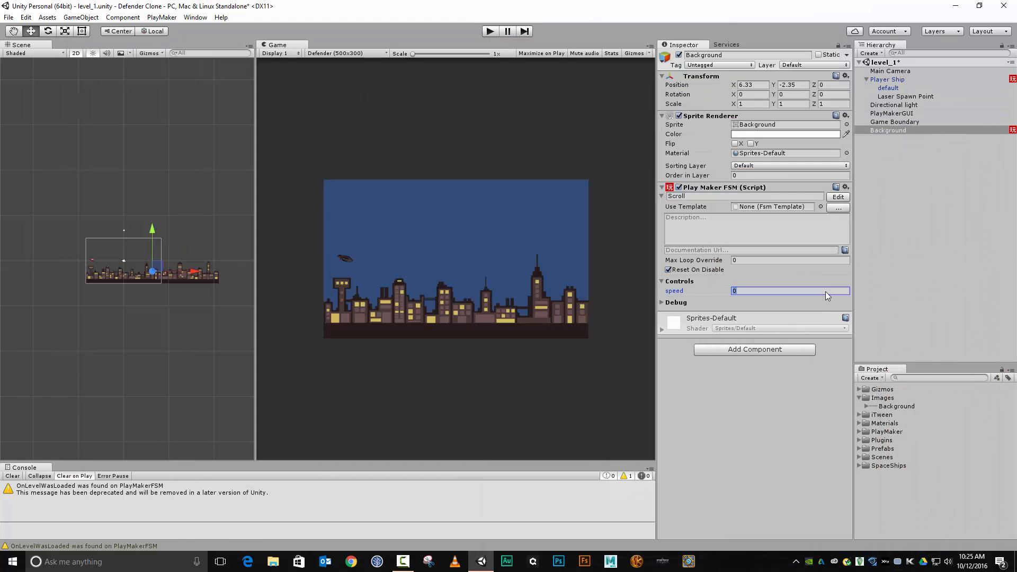
{"action": "type", "text": "-1"}
{"action": "left_click", "coordinate": [489, 32]}
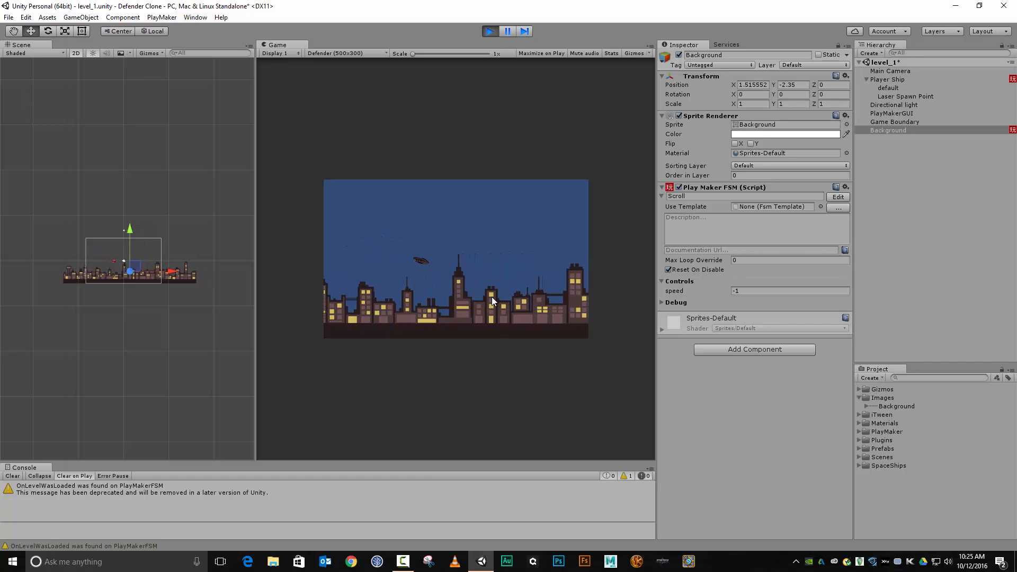
Slow the background's scrolling while the game runs, trying lower speeds from -0.8 and ending at -0.6.
{"action": "left_click", "coordinate": [750, 290]}
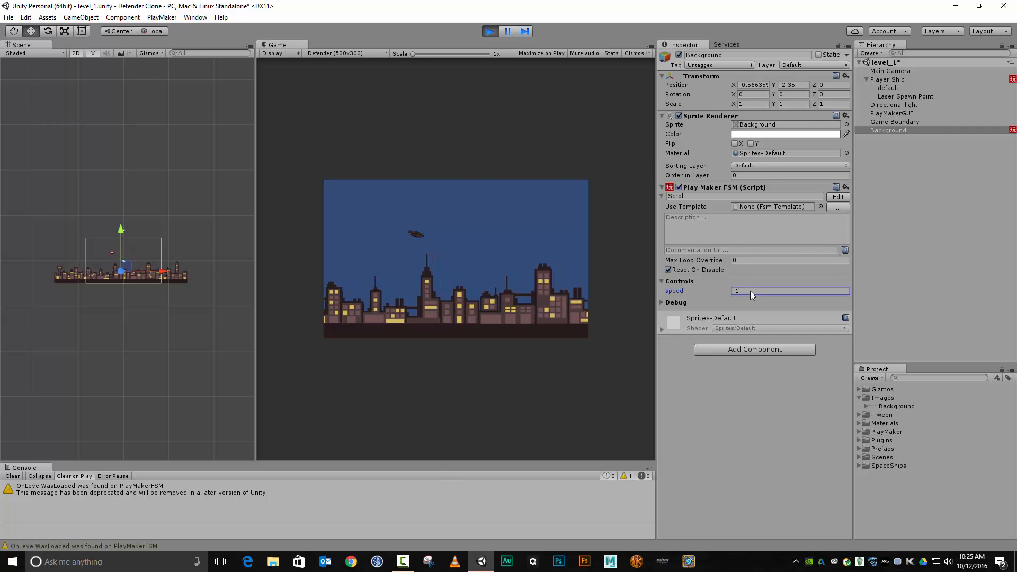
{"action": "type", "text": "-.8"}
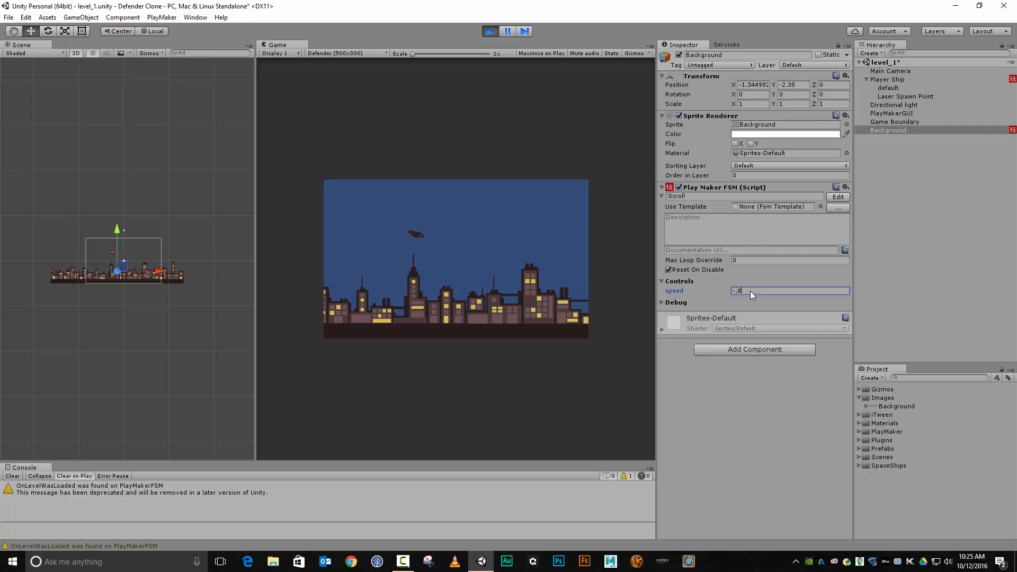
{"action": "key", "text": "BackSpace"}
{"action": "type", "text": "7"}
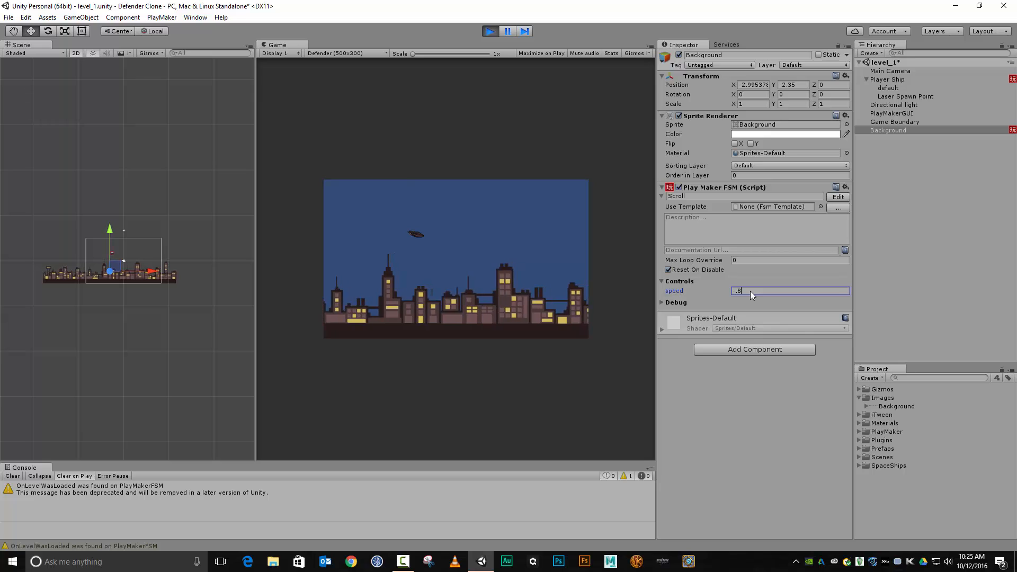
{"action": "key", "text": "BackSpace"}
{"action": "type", "text": "6"}
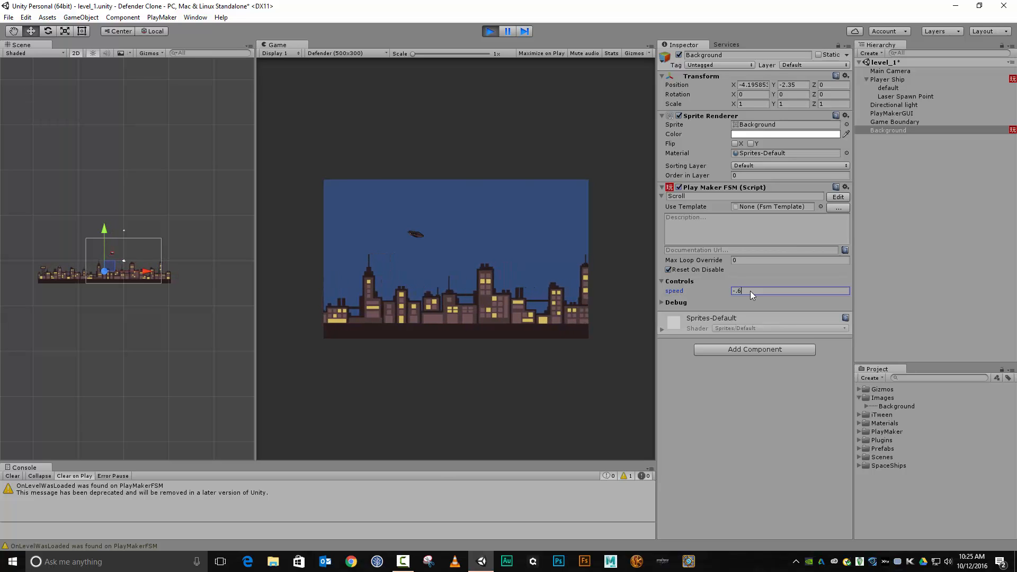
{"action": "type", "text": "a"}
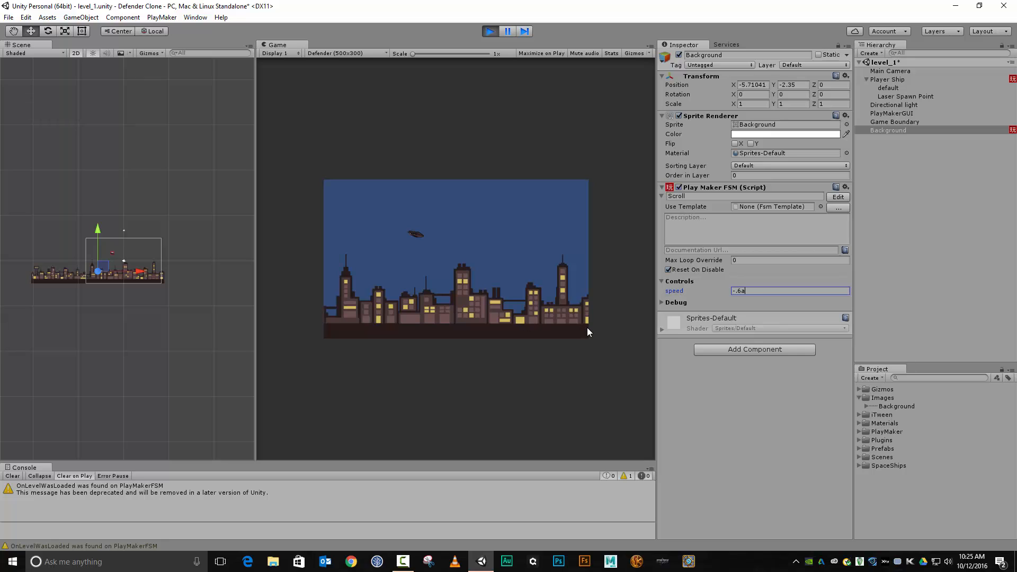
{"action": "key", "text": "BackSpace"}
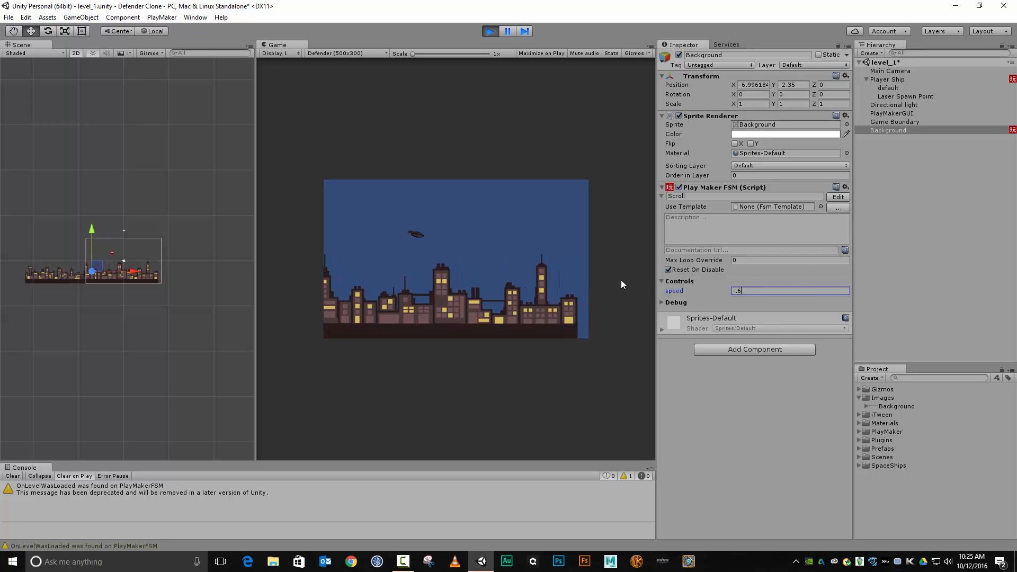
End the test run and set the Background object's speed control to -0.5.
{"action": "left_click", "coordinate": [506, 31]}
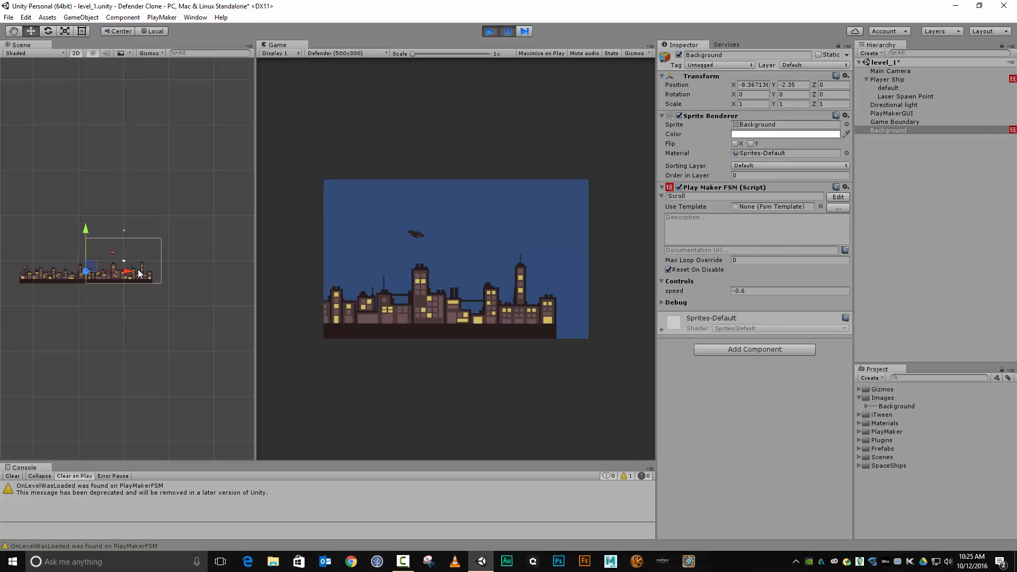
{"action": "mouse_move", "coordinate": [129, 275]}
{"action": "left_mouse_down"}
{"action": "mouse_move", "coordinate": [202, 278]}
{"action": "mouse_move", "coordinate": [126, 272]}
{"action": "left_mouse_up"}
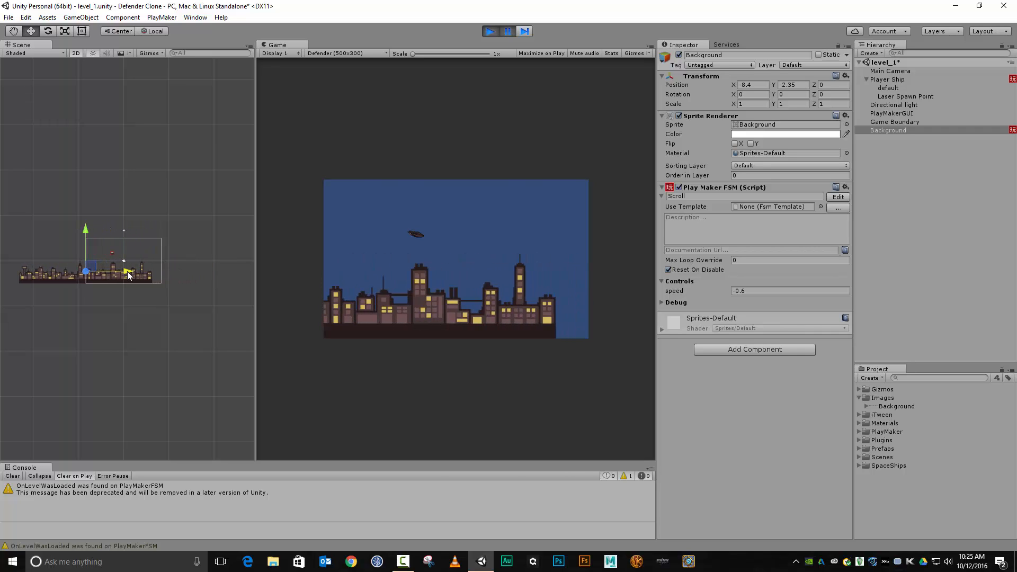
{"action": "left_click", "coordinate": [489, 32]}
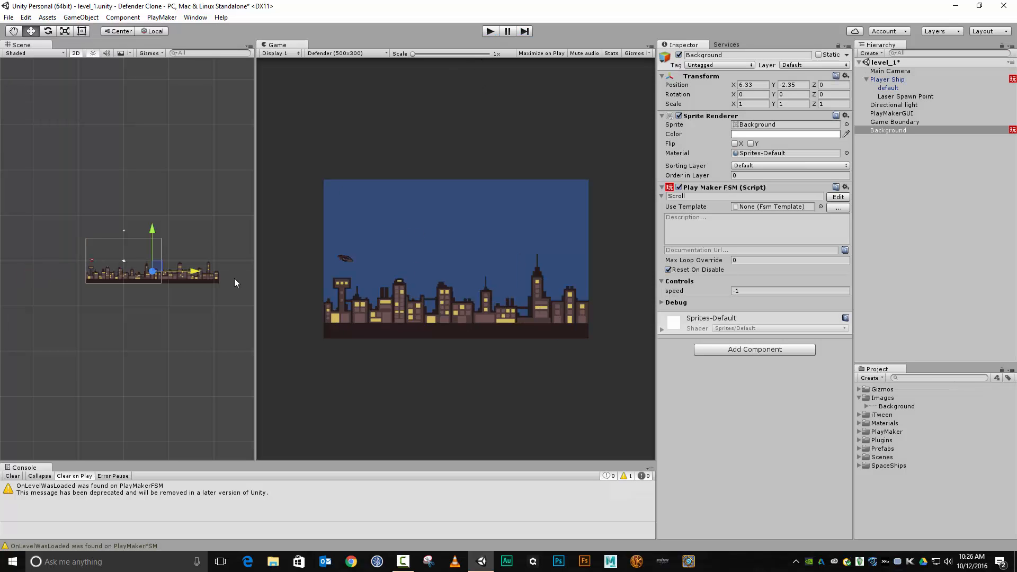
{"action": "left_click", "coordinate": [781, 290]}
{"action": "type", "text": "-.5"}
{"action": "key", "text": "Return"}
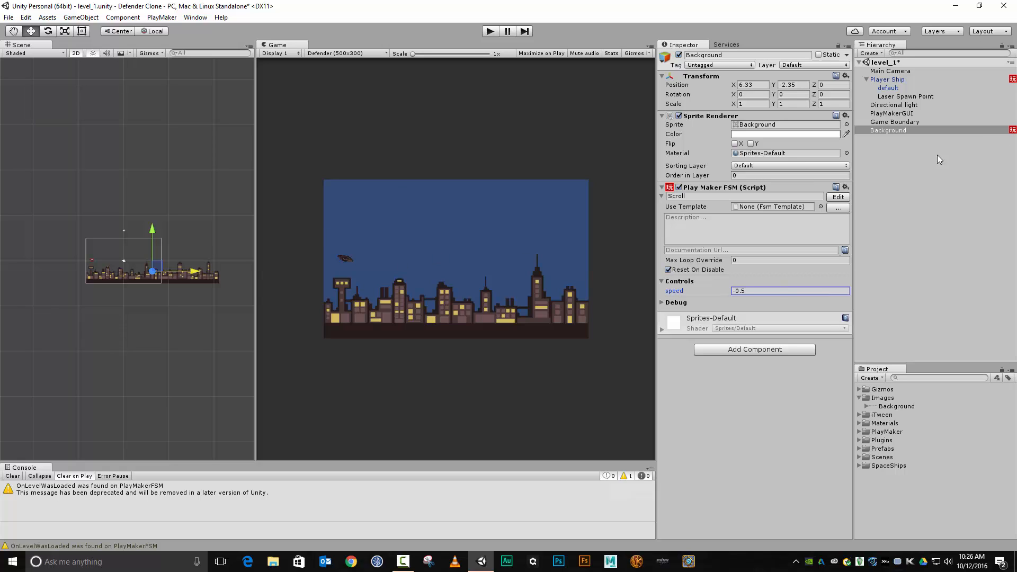
Rename the Background object in the scene as Background_01.
{"action": "left_click", "coordinate": [898, 132]}
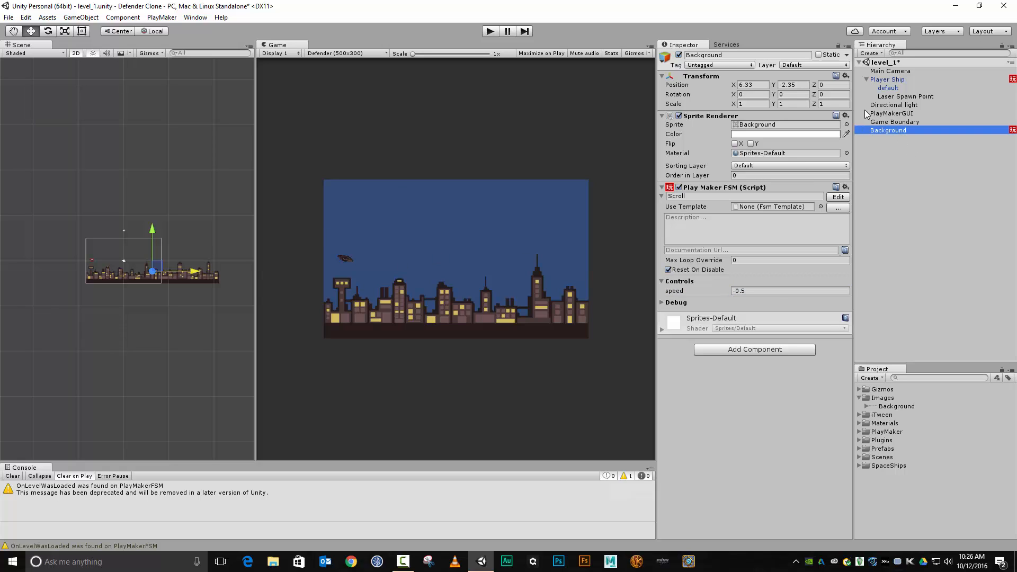
{"action": "left_click", "coordinate": [768, 58]}
{"action": "left_click", "coordinate": [768, 57]}
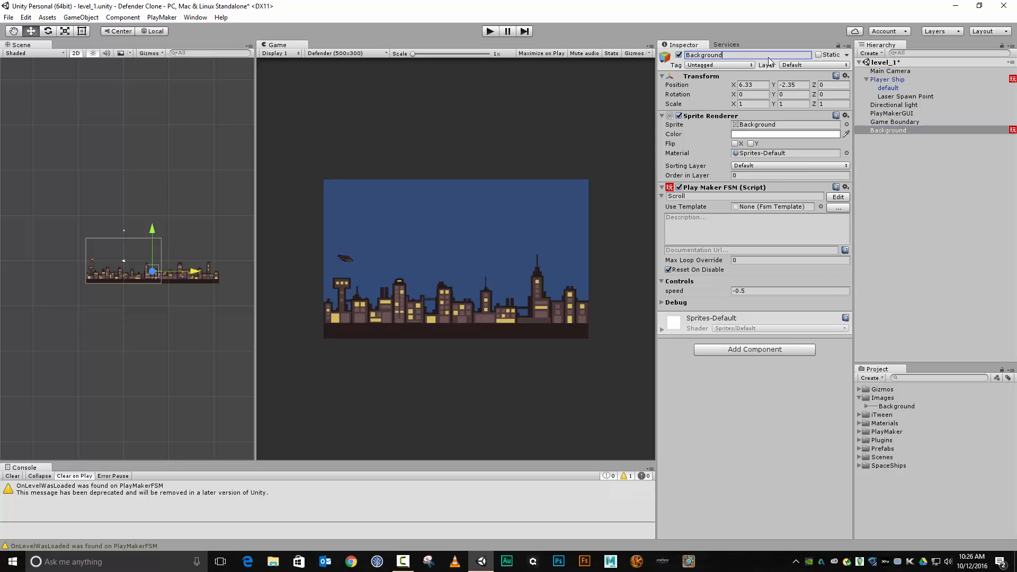
{"action": "type", "text": "_01"}
{"action": "key", "text": "Return"}
Duplicate Background_01 and name the copy Background_02.
{"action": "left_click", "coordinate": [898, 131]}
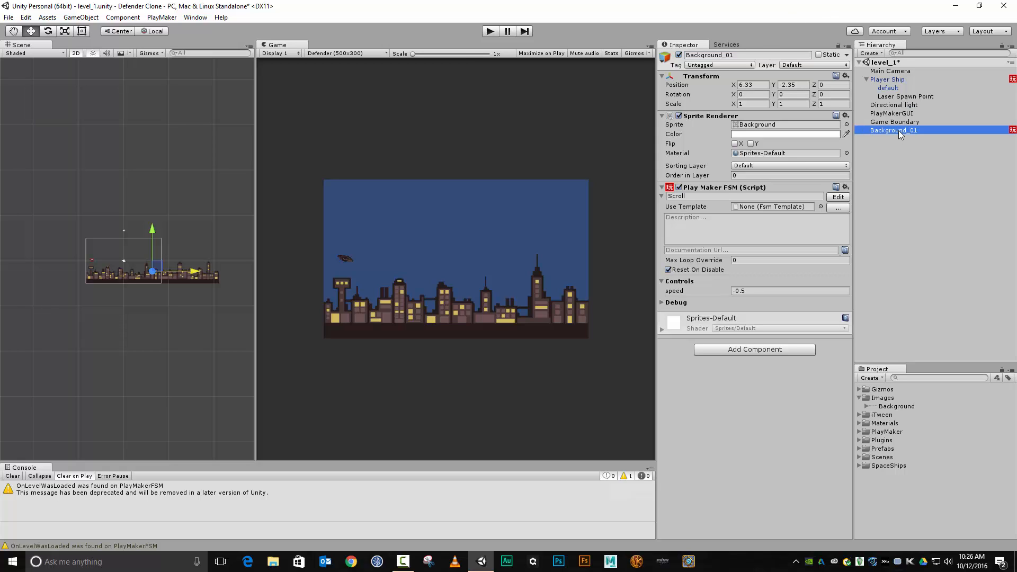
{"action": "key", "text": "ctrl+d"}
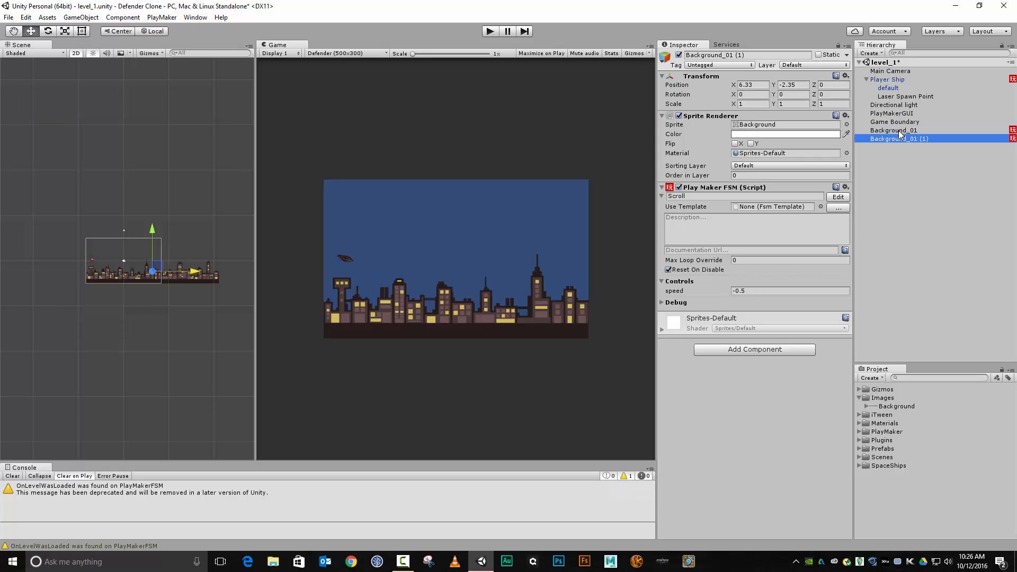
{"action": "left_click", "coordinate": [764, 56]}
{"action": "left_click", "coordinate": [764, 56]}
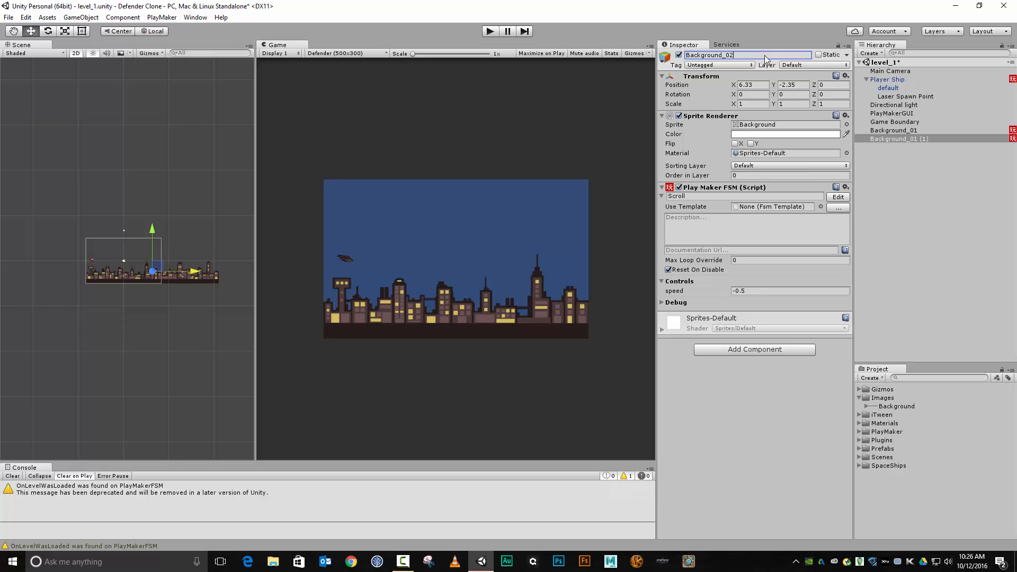
{"action": "key", "text": "Return"}
Move Background_02 along the X axis to about 36.1, just past the right end of Background_01.
{"action": "middle_click_drag", "start_coordinate": [208, 345], "coordinate": [132, 331]}
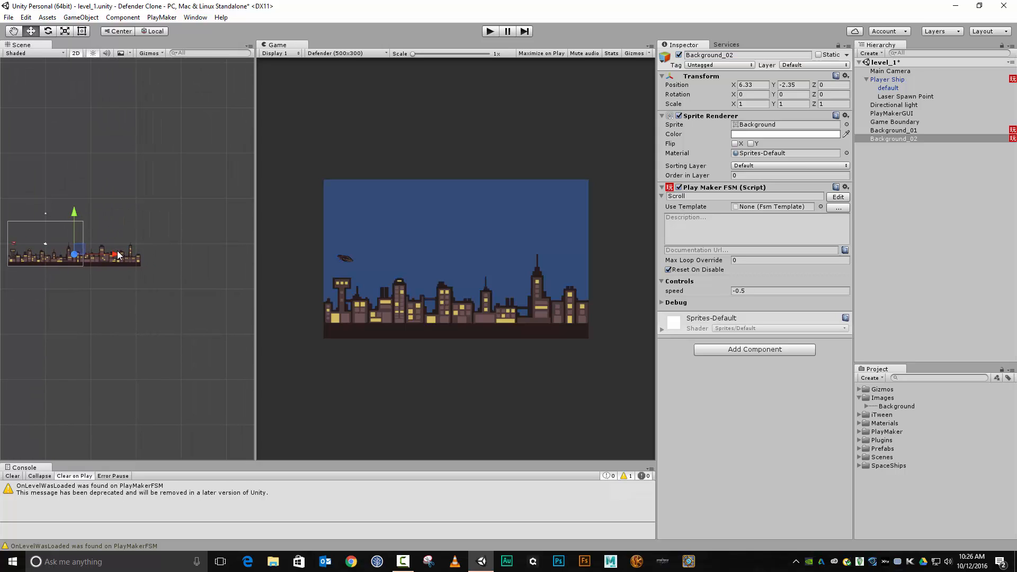
{"action": "left_click_drag", "start_coordinate": [124, 262], "coordinate": [252, 266]}
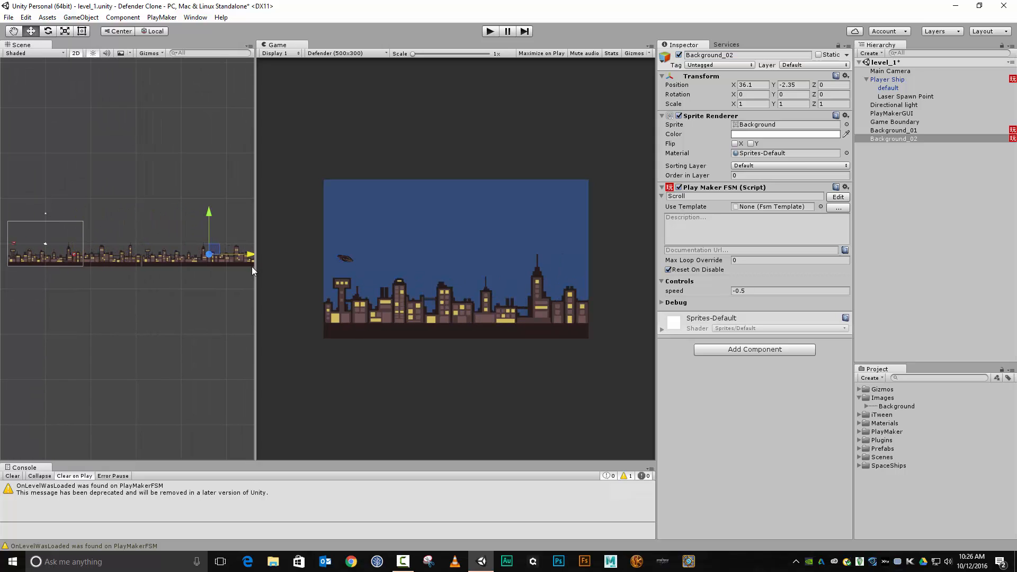
{"action": "scroll", "coordinate": [175, 333], "scroll_direction": "up", "scroll_amount": 2}
{"action": "scroll", "coordinate": [174, 332], "scroll_direction": "up", "scroll_amount": 5}
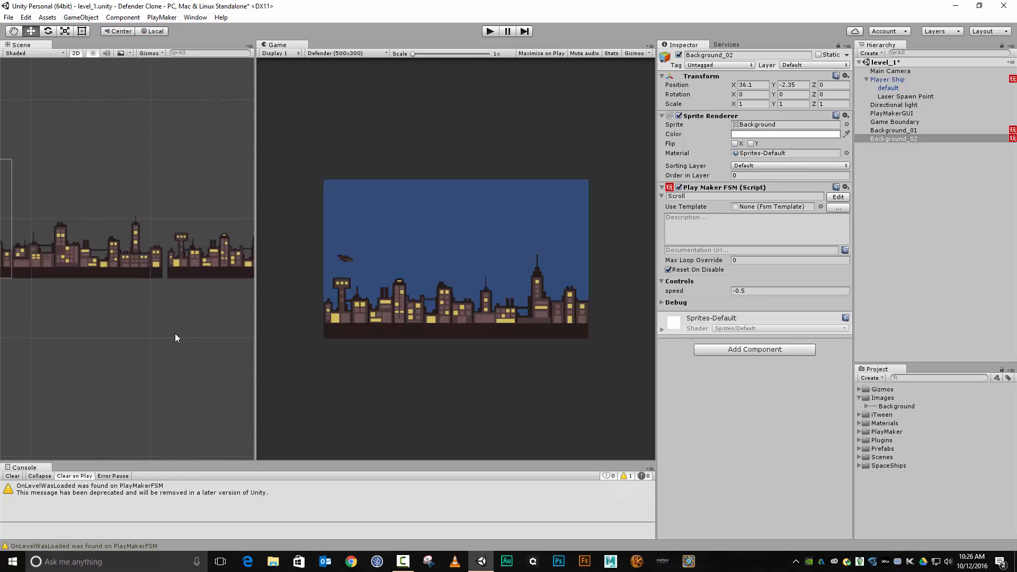
Dock the Game view in the same pane as the Scene view and return to the enlarged Scene view.
{"action": "left_click_drag", "start_coordinate": [288, 44], "coordinate": [186, 48]}
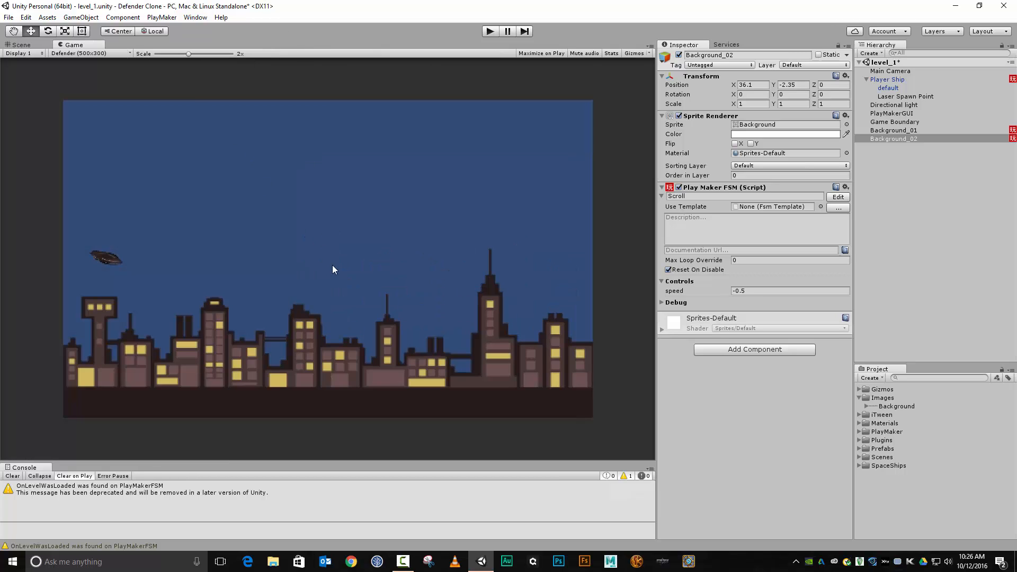
{"action": "left_click", "coordinate": [20, 45]}
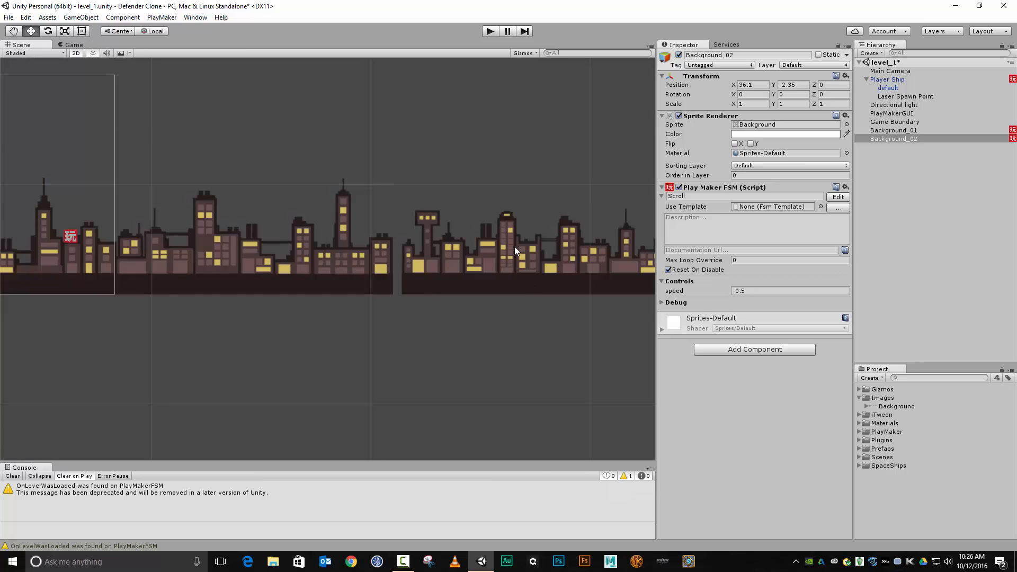
{"action": "scroll", "coordinate": [373, 289], "scroll_direction": "down", "scroll_amount": 8}
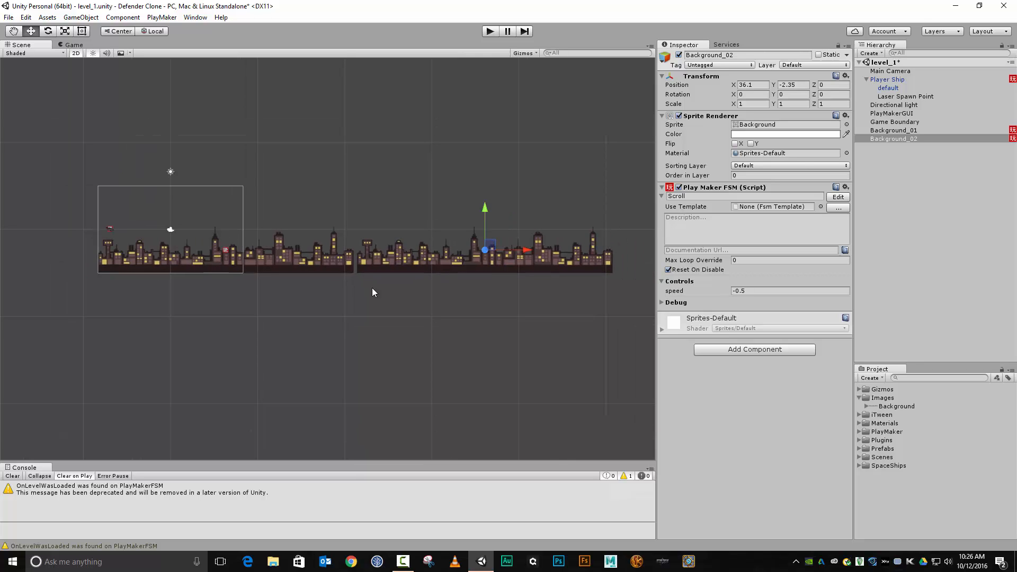
{"action": "scroll", "coordinate": [372, 287], "scroll_direction": "up", "scroll_amount": 4}
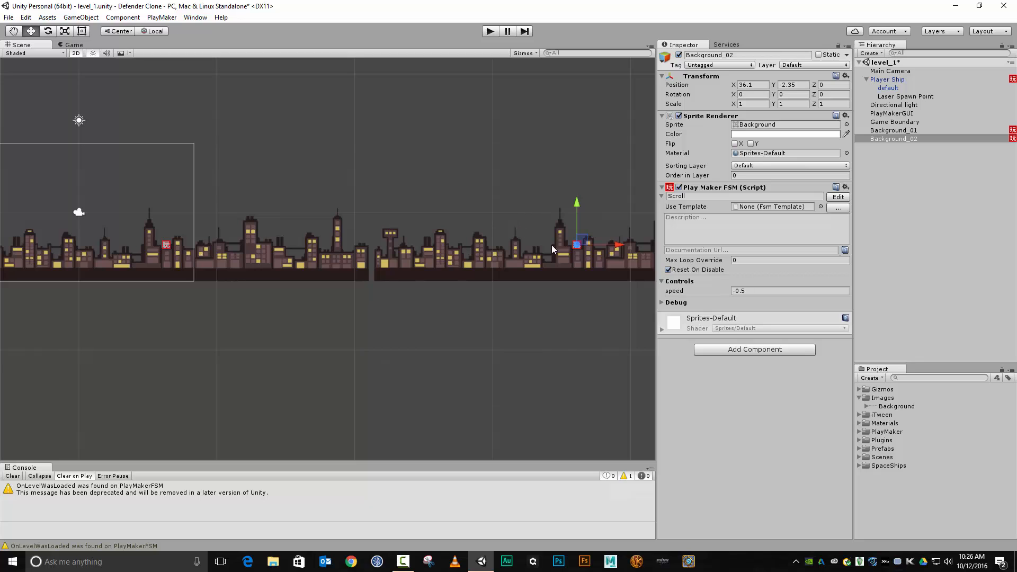
{"action": "scroll", "coordinate": [378, 297], "scroll_direction": "up", "scroll_amount": 5}
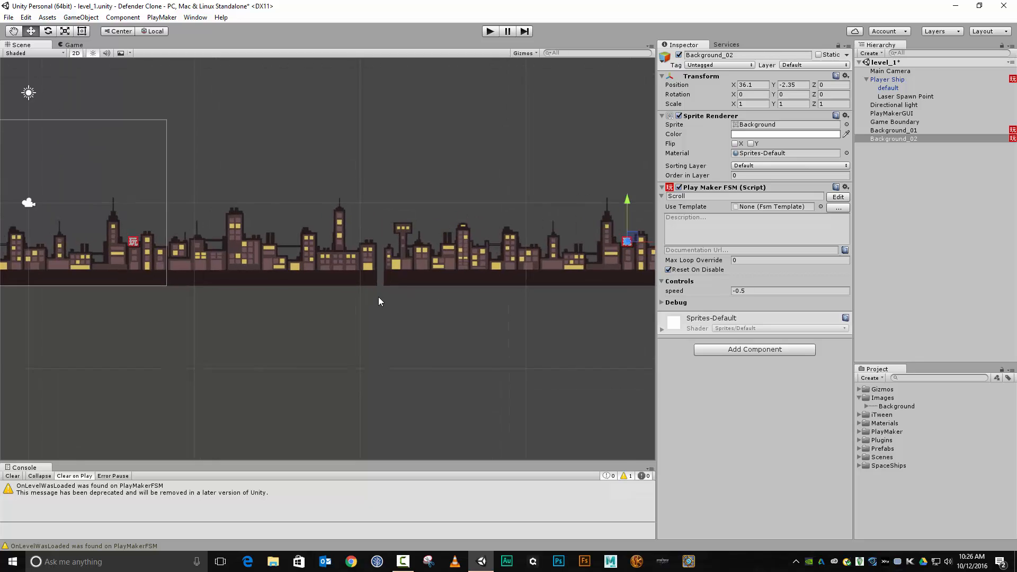
Close the gap between the two backgrounds by setting Background_02's X position to 35.6.
{"action": "left_click", "coordinate": [734, 85]}
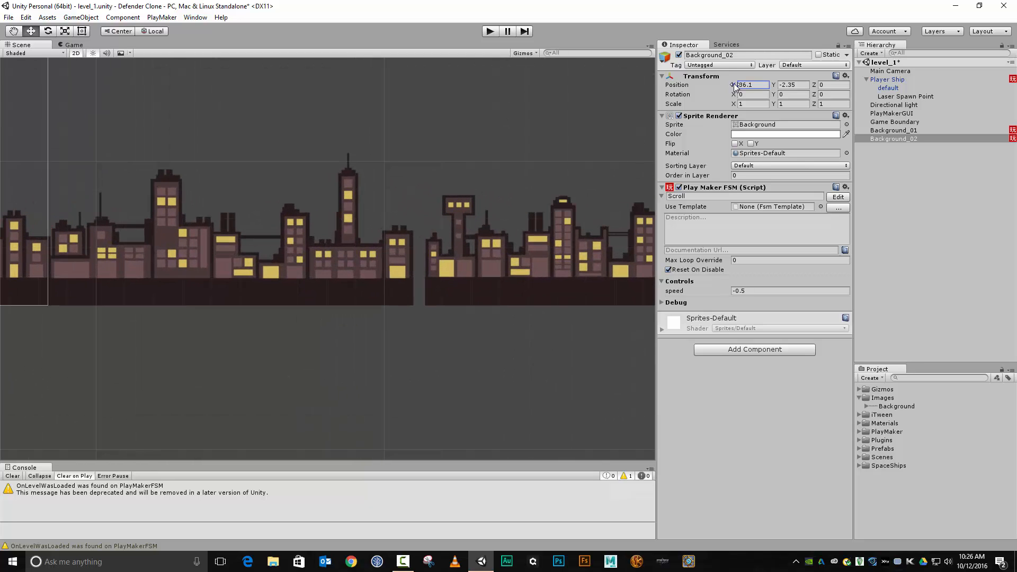
{"action": "left_click_drag", "start_coordinate": [734, 85], "coordinate": [728, 91]}
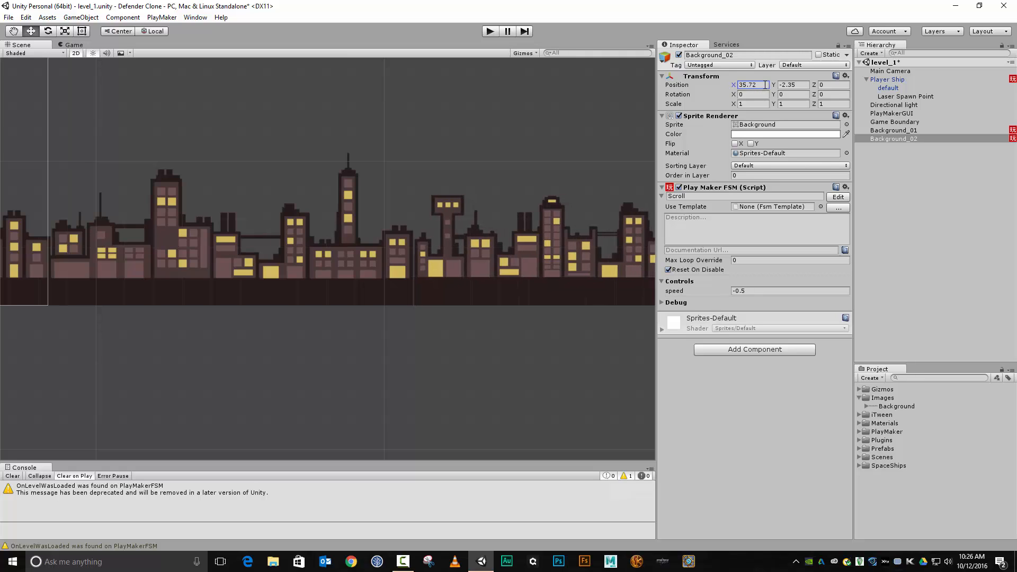
{"action": "left_click", "coordinate": [765, 85]}
{"action": "type", "text": "35.7"}
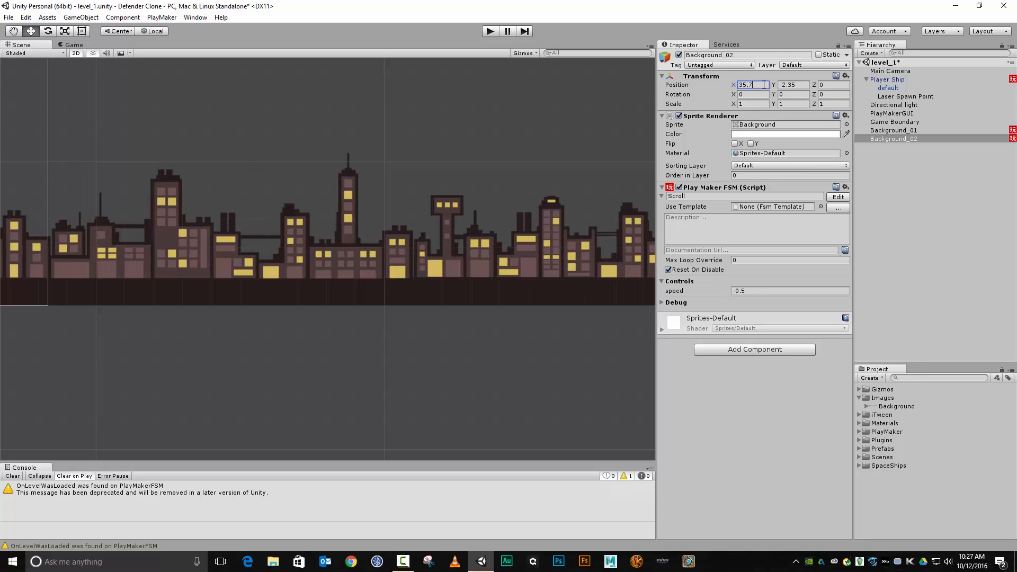
{"action": "key", "text": "BackSpace"}
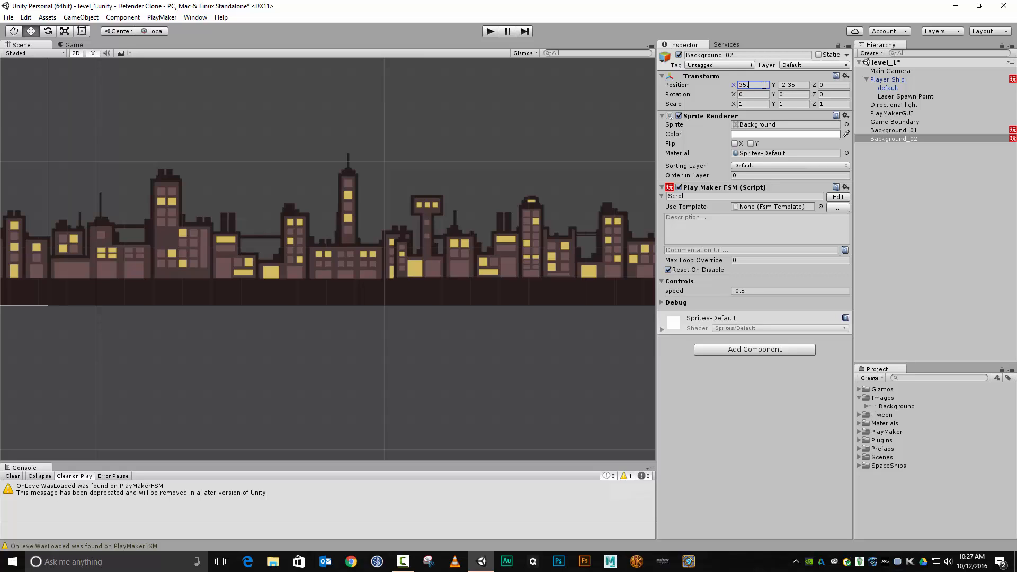
{"action": "type", "text": "6"}
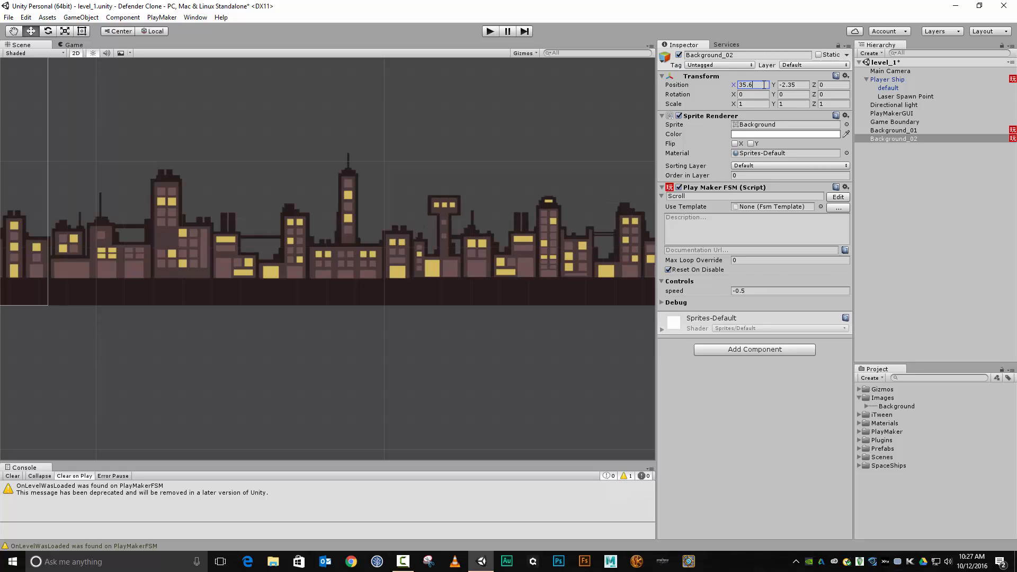
{"action": "scroll", "coordinate": [465, 144], "scroll_direction": "down", "scroll_amount": 3}
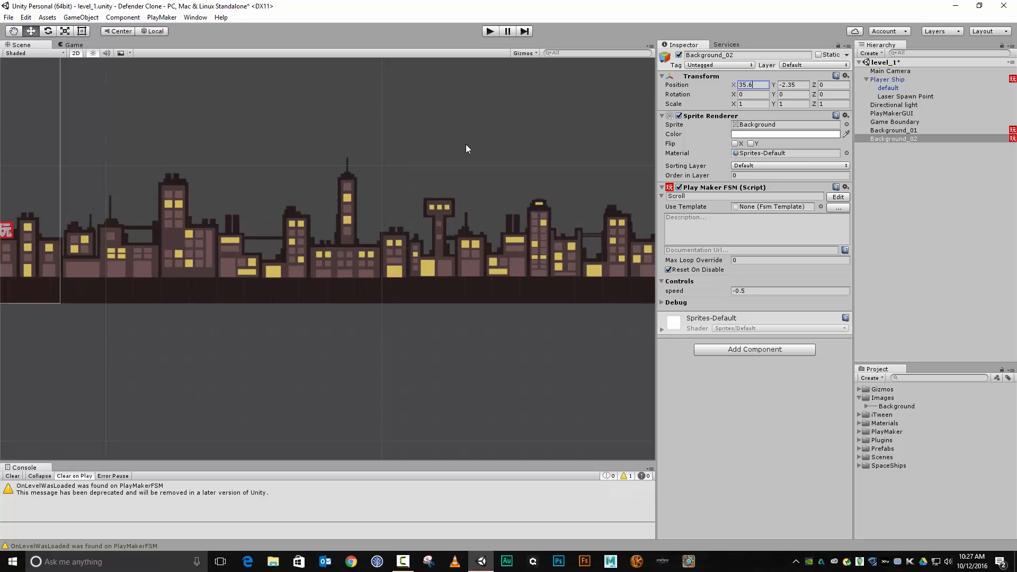
{"action": "scroll", "coordinate": [466, 144], "scroll_direction": "down", "scroll_amount": 4}
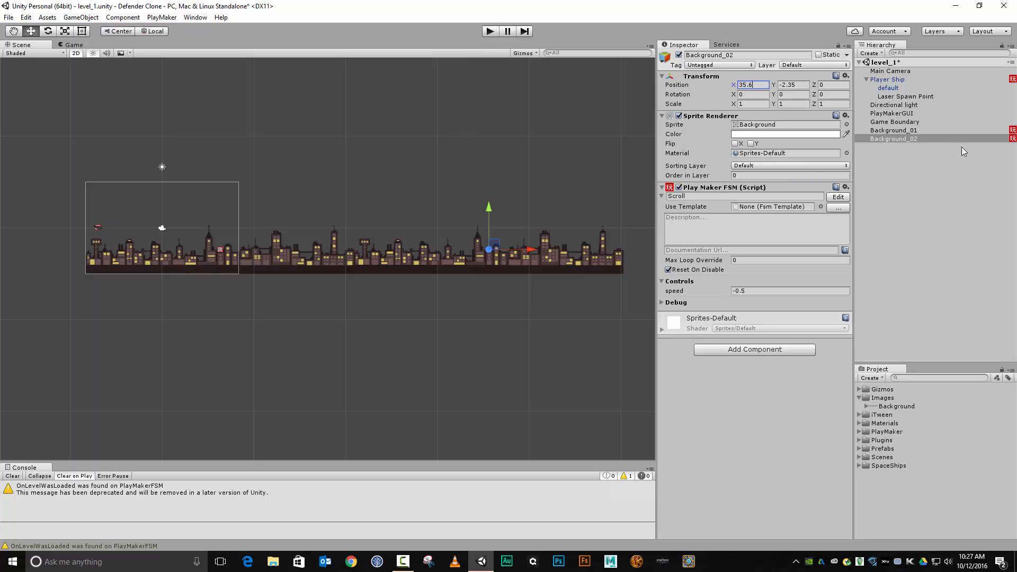
Make Background_02 a child of Background_01 and remove the Play Maker FSM component from the child.
{"action": "left_click", "coordinate": [892, 139]}
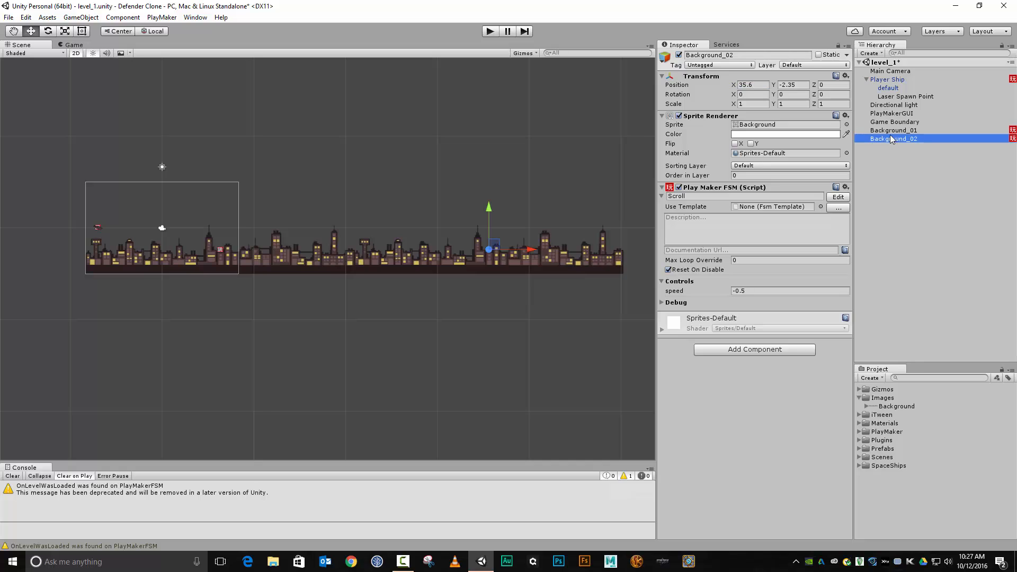
{"action": "left_click_drag", "start_coordinate": [892, 139], "coordinate": [890, 137]}
{"action": "left_click", "coordinate": [845, 187]}
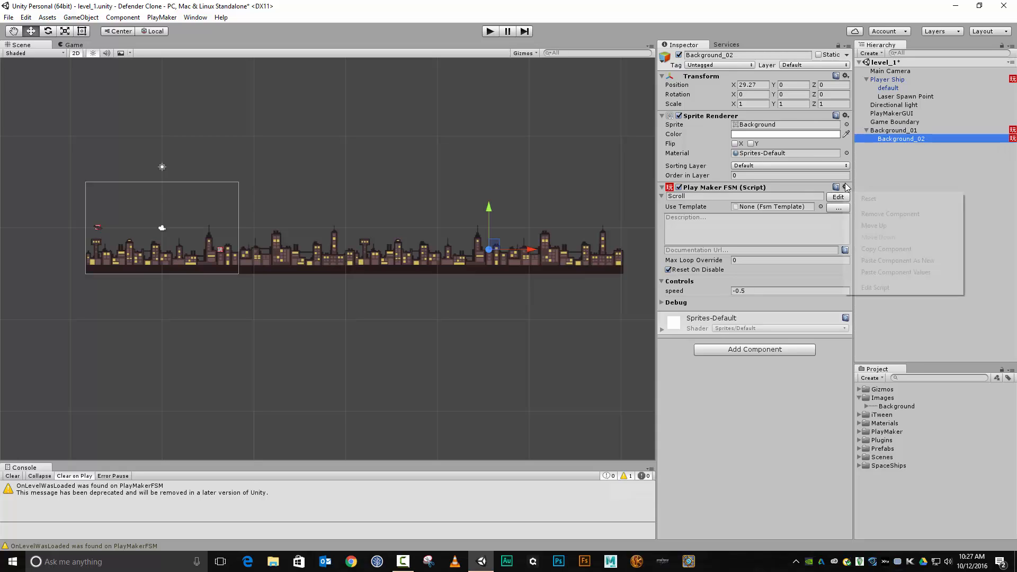
{"action": "left_click", "coordinate": [864, 214]}
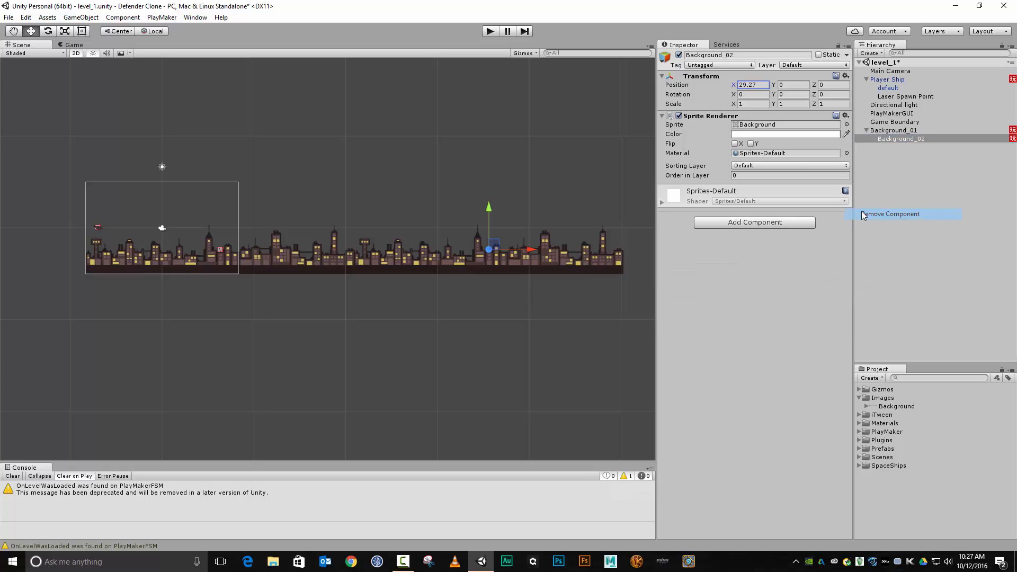
Select Background_01 and dock the Game view side by side with the Scene view.
{"action": "left_click", "coordinate": [918, 130]}
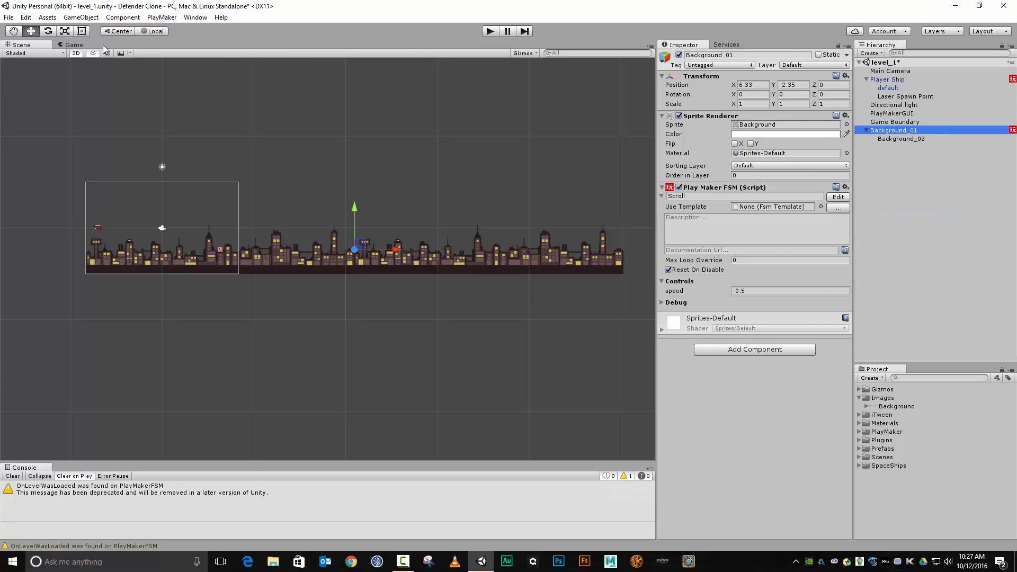
{"action": "left_click", "coordinate": [79, 45]}
{"action": "left_click_drag", "start_coordinate": [79, 45], "coordinate": [566, 286]}
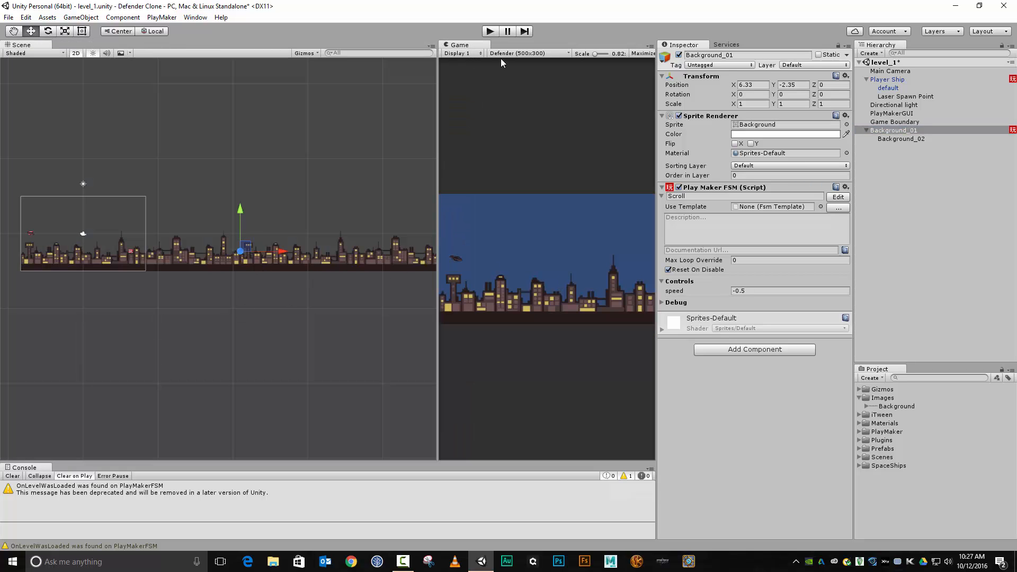
Run the game and test the scrolling of the joined backgrounds while flying the ship around and firing lasers.
{"action": "left_click", "coordinate": [491, 31]}
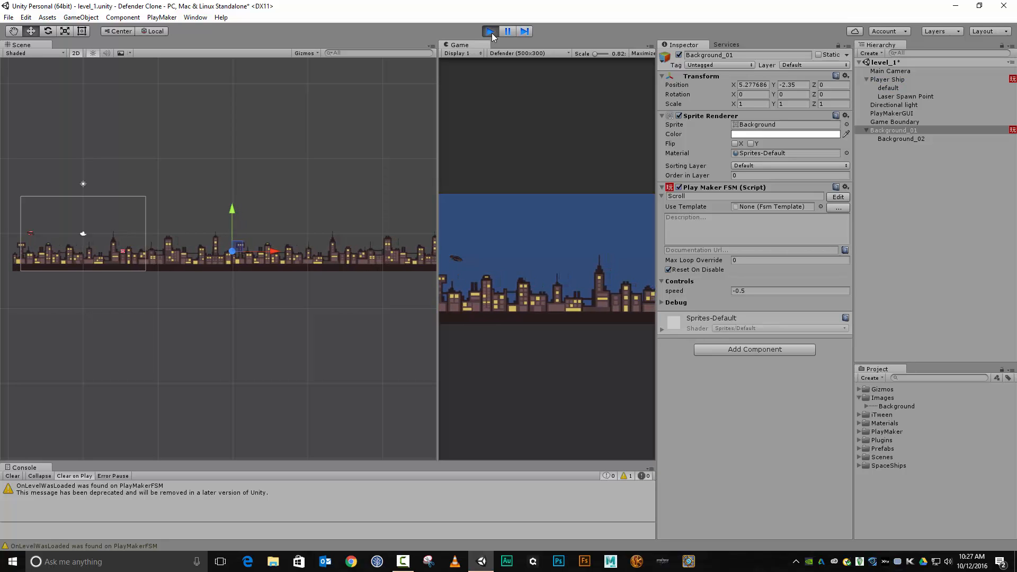
{"action": "key", "text": "Up"}
{"action": "key", "text": "Right"}
{"action": "key", "text": "Left"}
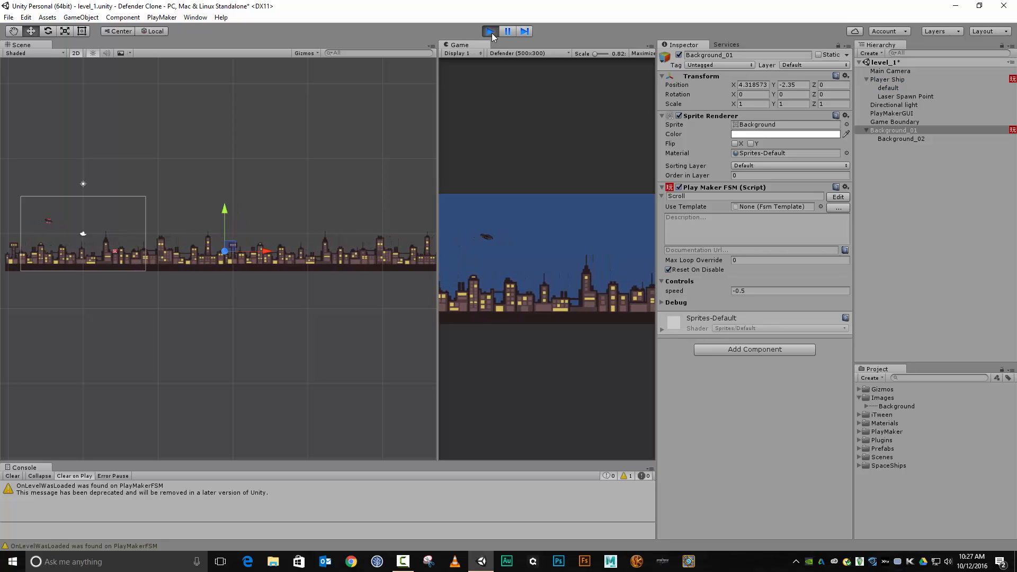
{"action": "key", "text": "space"}
{"action": "key", "text": "Down"}
{"action": "key", "text": "Right"}
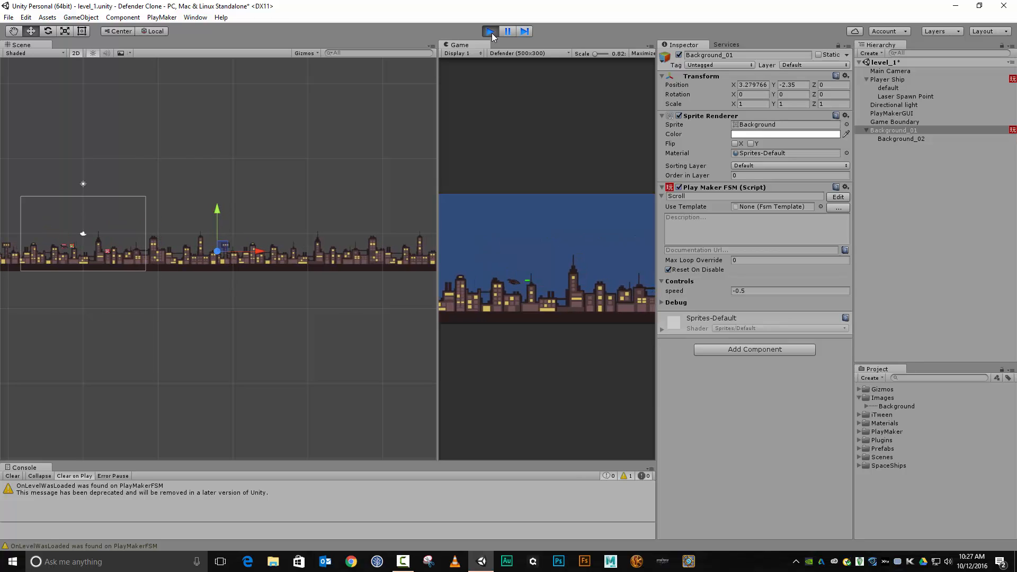
{"action": "key", "text": "space"}
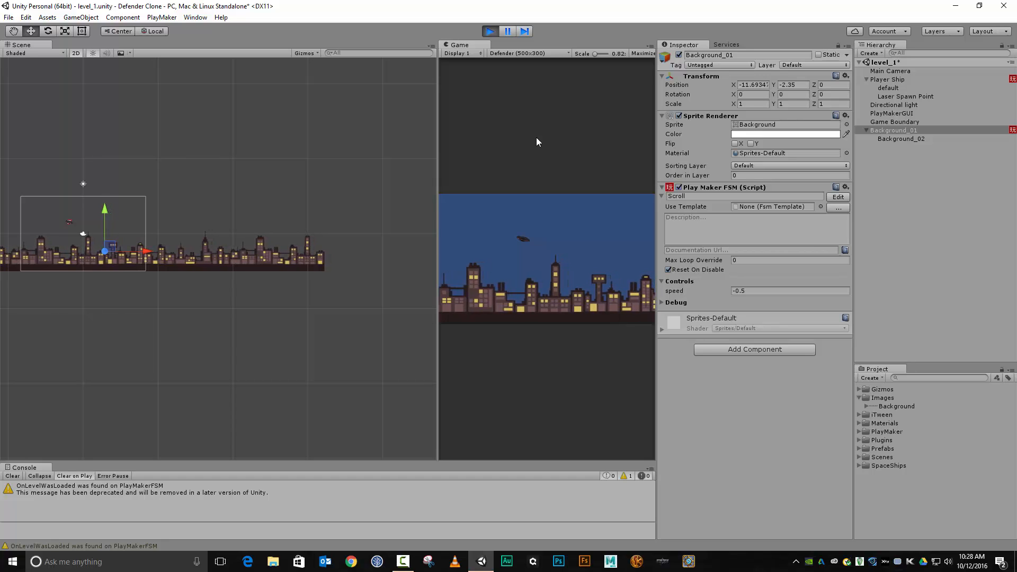
Pause the game and select Background_02 to examine where the backgrounds sit relative to the camera frame.
{"action": "left_click", "coordinate": [508, 33]}
{"action": "left_click", "coordinate": [903, 140]}
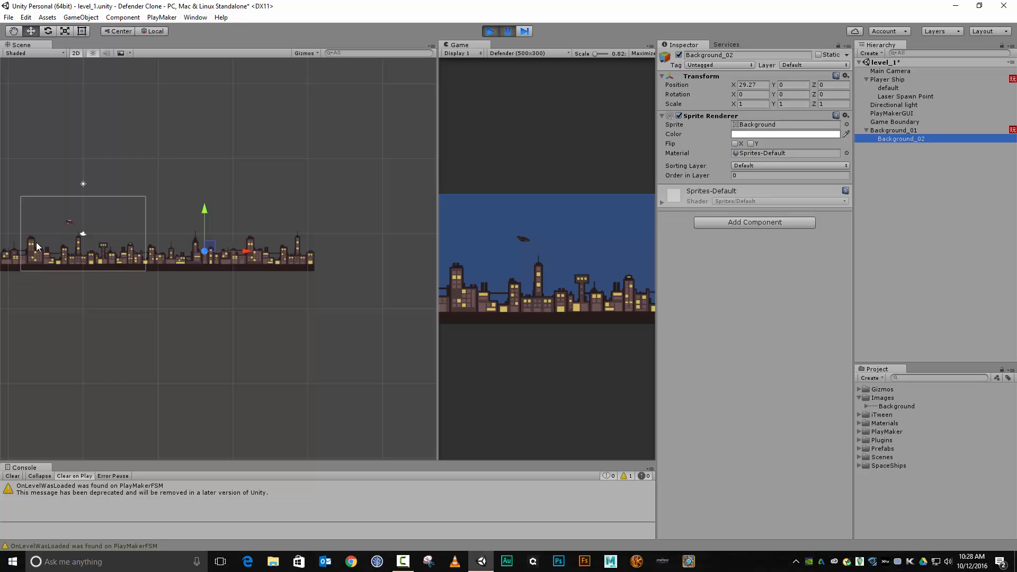
{"action": "middle_click_drag", "start_coordinate": [72, 314], "coordinate": [115, 263]}
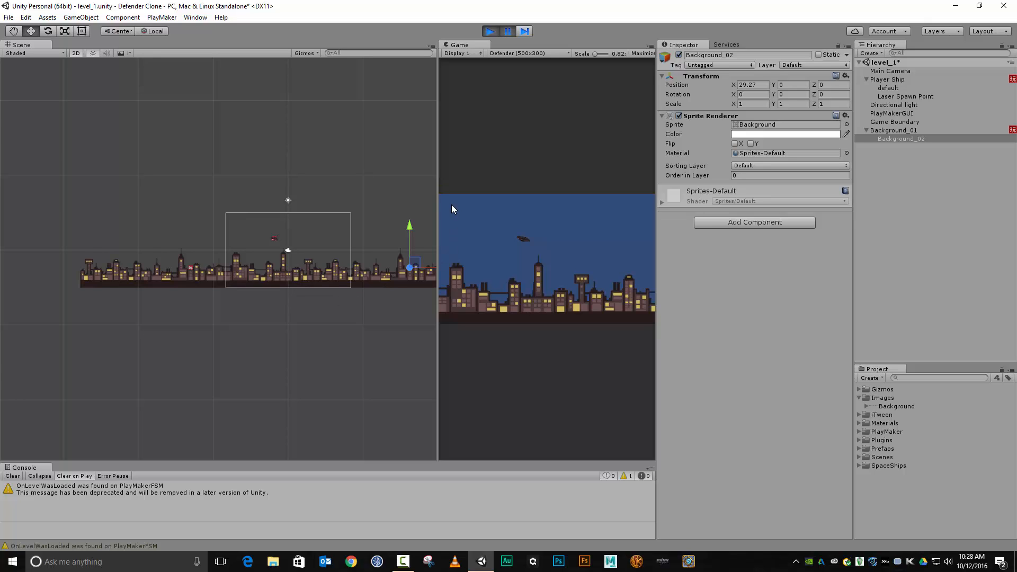
Stop the game and raise Background_02 above Background_01 to a Y position of about 7.13.
{"action": "mouse_move", "coordinate": [438, 180]}
{"action": "left_mouse_down"}
{"action": "mouse_move", "coordinate": [415, 179]}
{"action": "mouse_move", "coordinate": [435, 174]}
{"action": "left_mouse_up"}
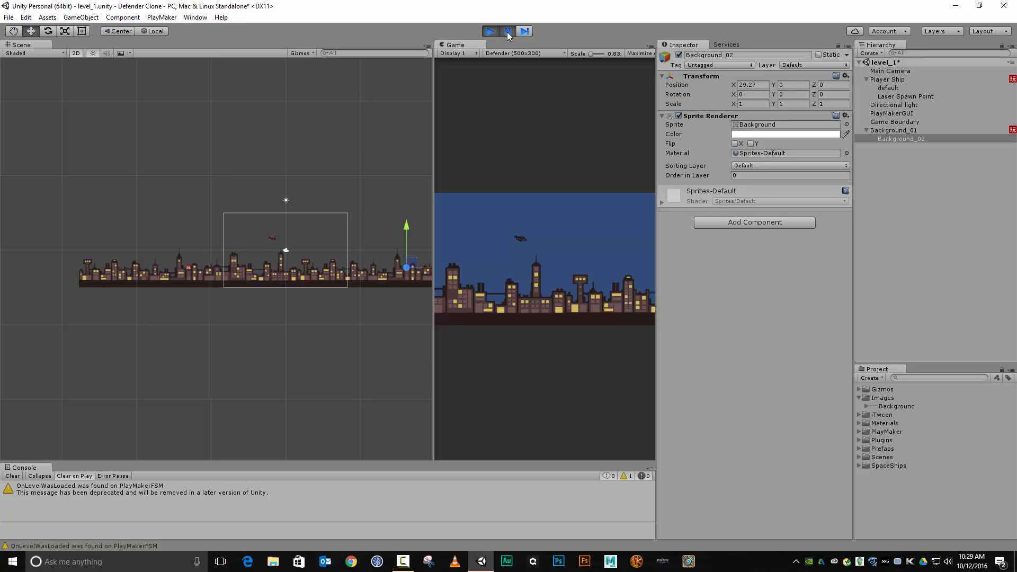
{"action": "left_click", "coordinate": [490, 31]}
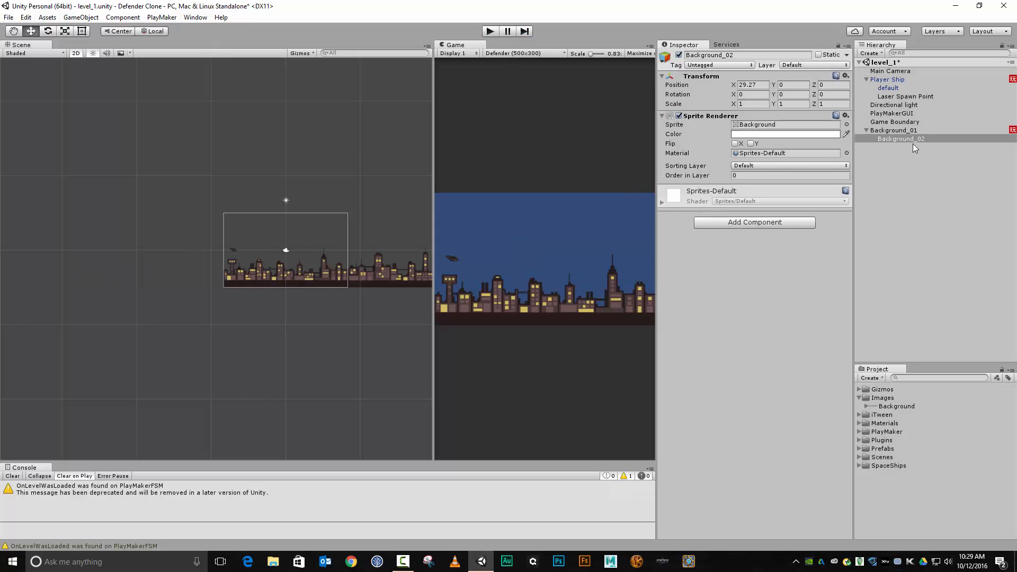
{"action": "middle_click_drag", "start_coordinate": [352, 144], "coordinate": [115, 134]}
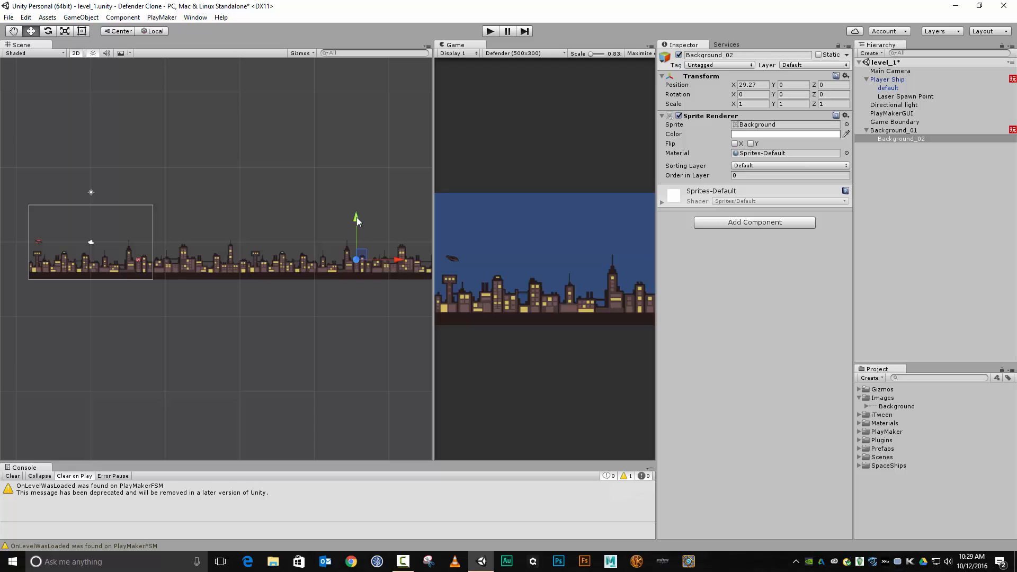
{"action": "left_click_drag", "start_coordinate": [357, 219], "coordinate": [356, 164]}
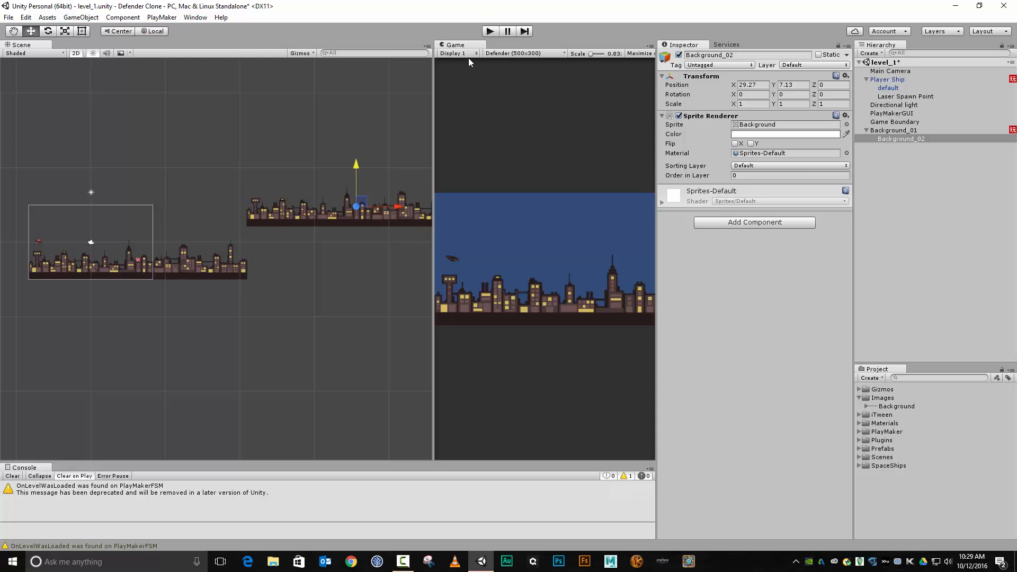
Dock the Game view back alongside the Scene tab and run the game, pausing once the raised Background_02 enters the frame.
{"action": "left_click_drag", "start_coordinate": [465, 48], "coordinate": [196, 52]}
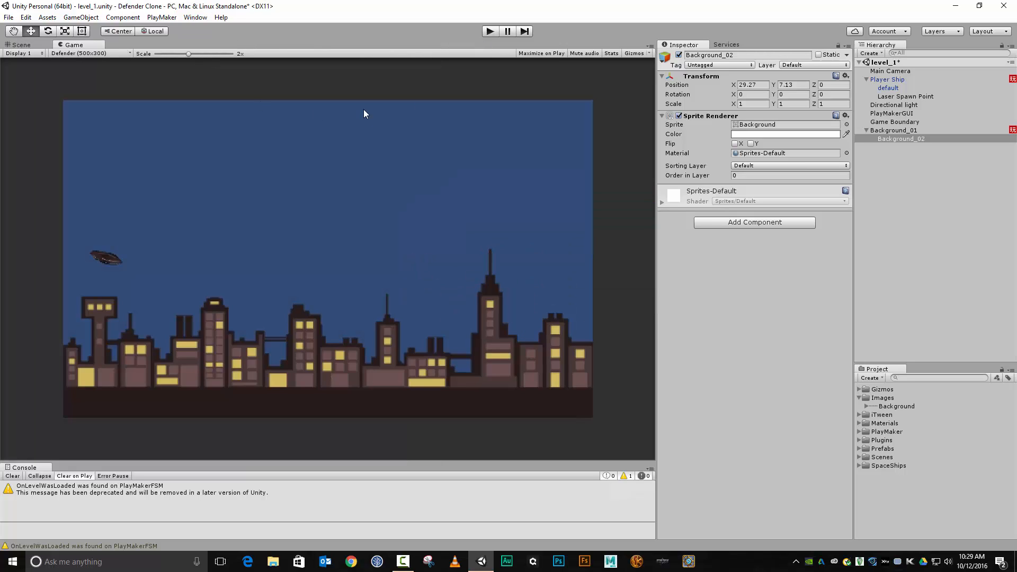
{"action": "left_click", "coordinate": [487, 33]}
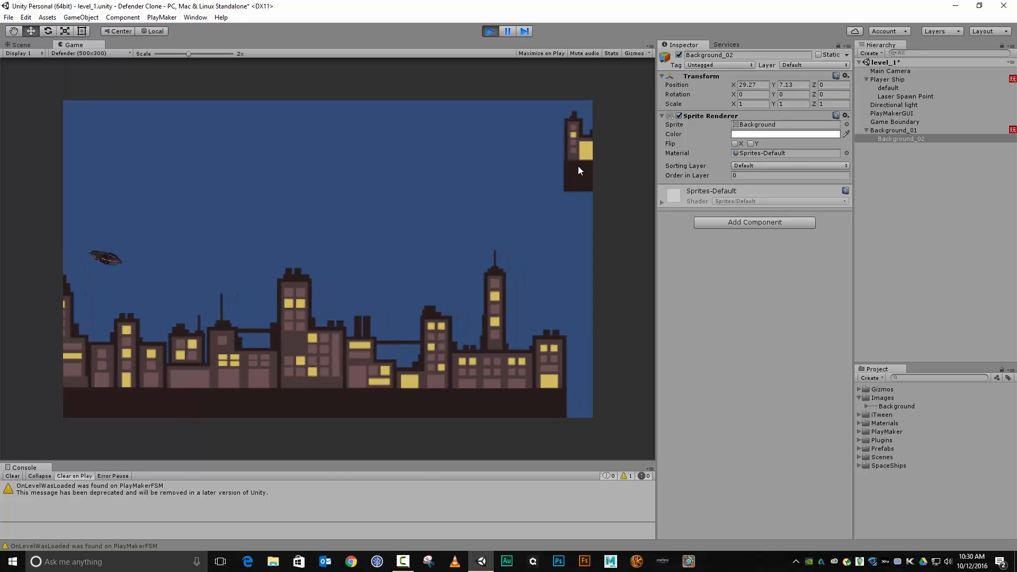
{"action": "left_click", "coordinate": [509, 31]}
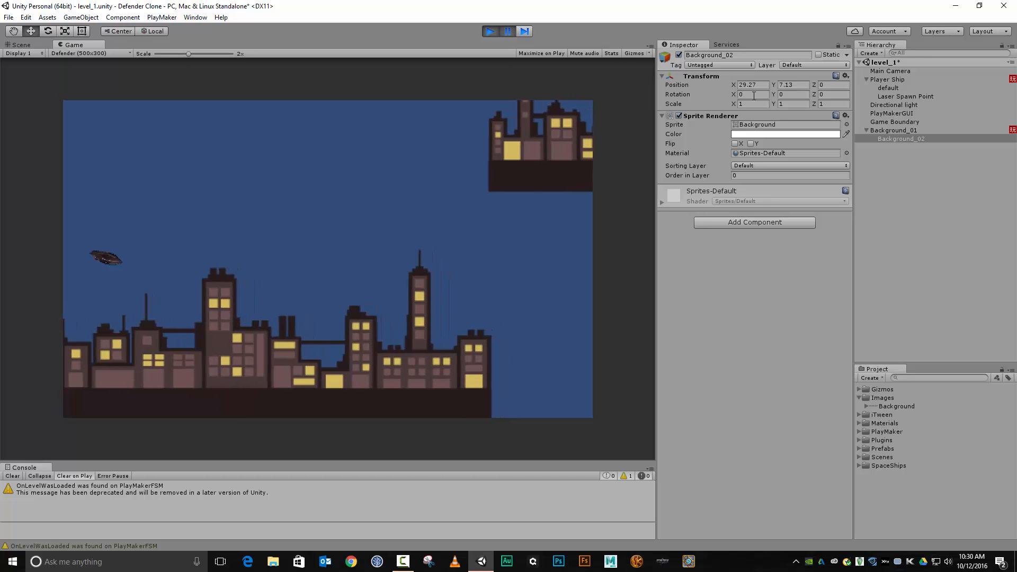
Advance the paused game frame by frame and compare how the X positions of Background_01 and its child Background_02 behave.
{"action": "left_click", "coordinate": [879, 131]}
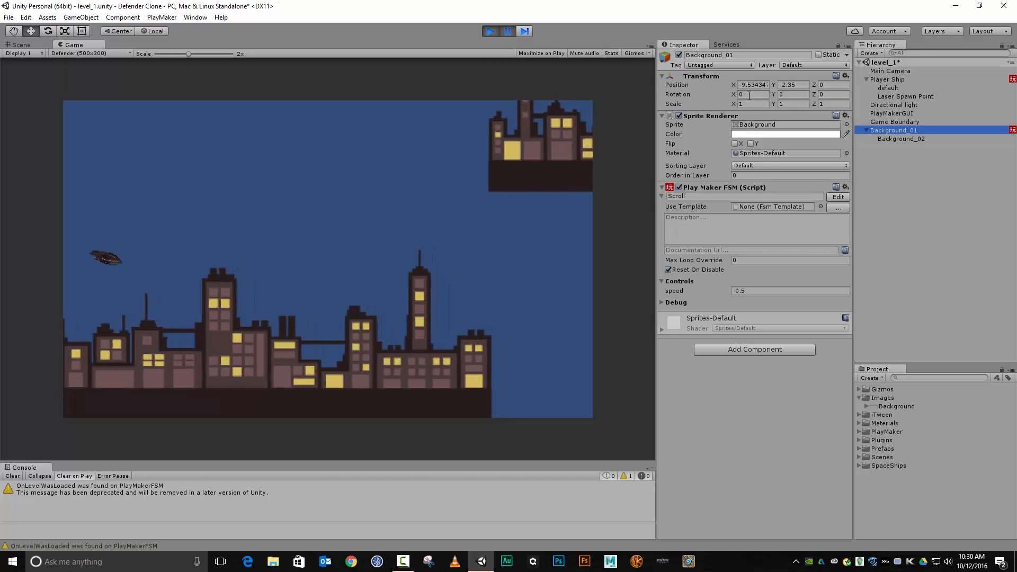
{"action": "left_click", "coordinate": [524, 32]}
{"action": "left_click", "coordinate": [524, 32]}
{"action": "left_click", "coordinate": [524, 32]}
{"action": "left_click", "coordinate": [525, 31]}
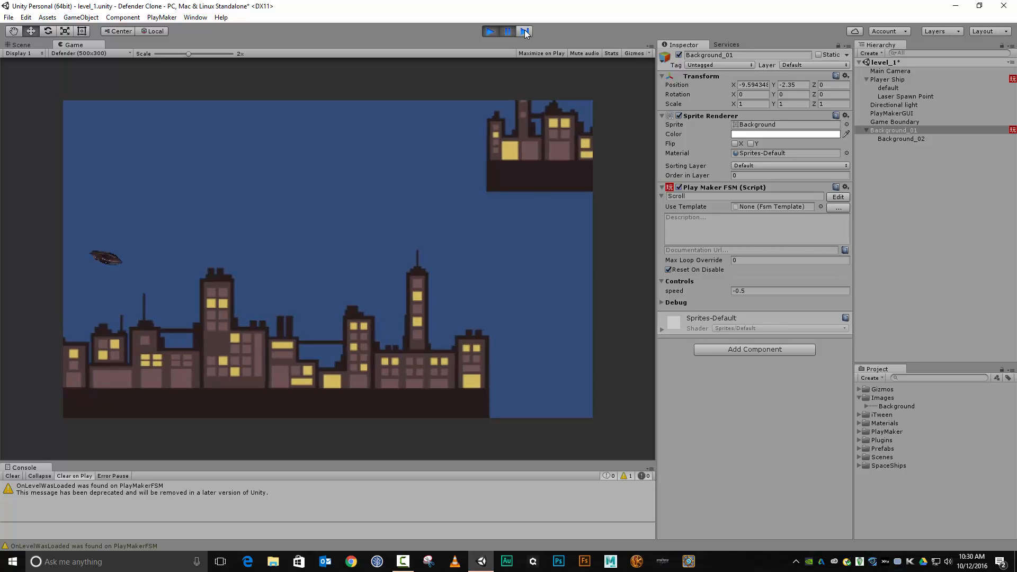
{"action": "left_click", "coordinate": [524, 32]}
{"action": "left_click", "coordinate": [524, 31]}
{"action": "left_click", "coordinate": [524, 32]}
{"action": "left_click", "coordinate": [524, 32]}
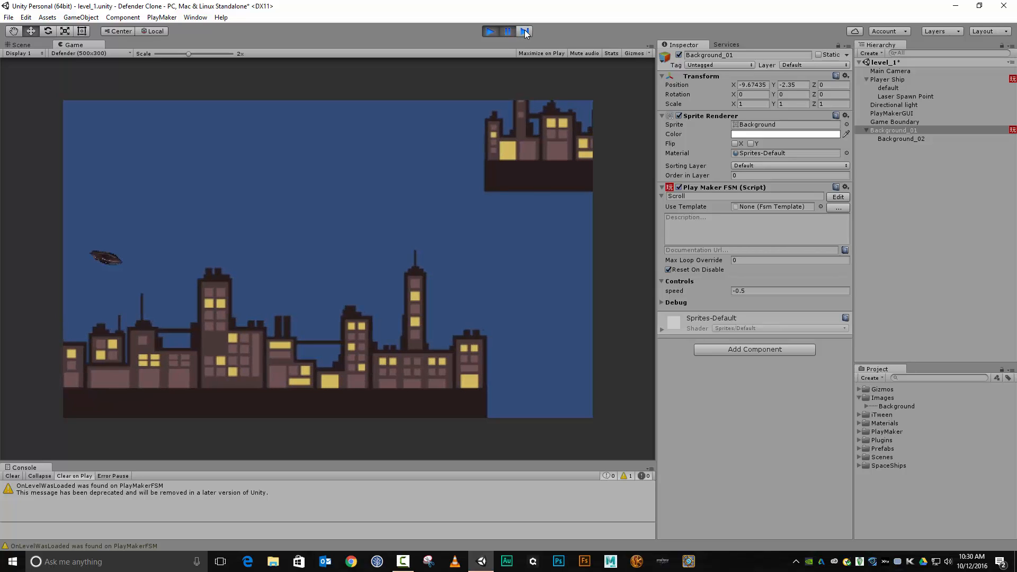
{"action": "left_click", "coordinate": [525, 31]}
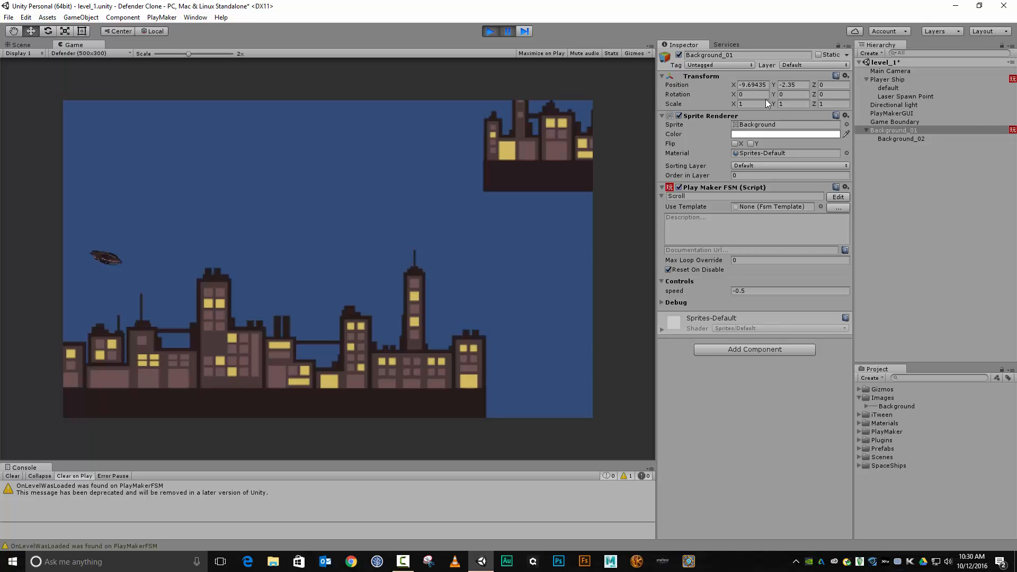
{"action": "left_click", "coordinate": [912, 138]}
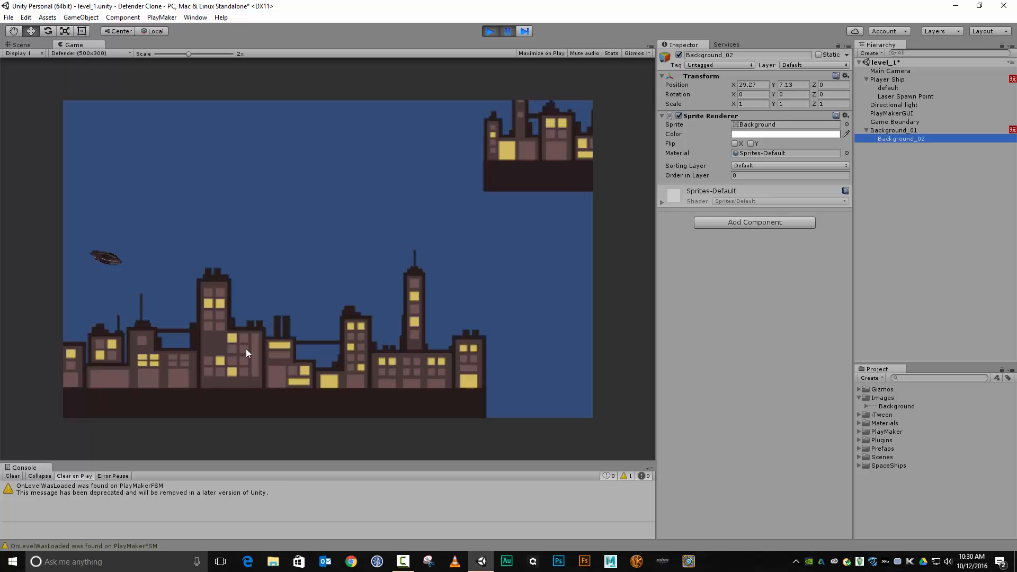
{"action": "left_click", "coordinate": [915, 131]}
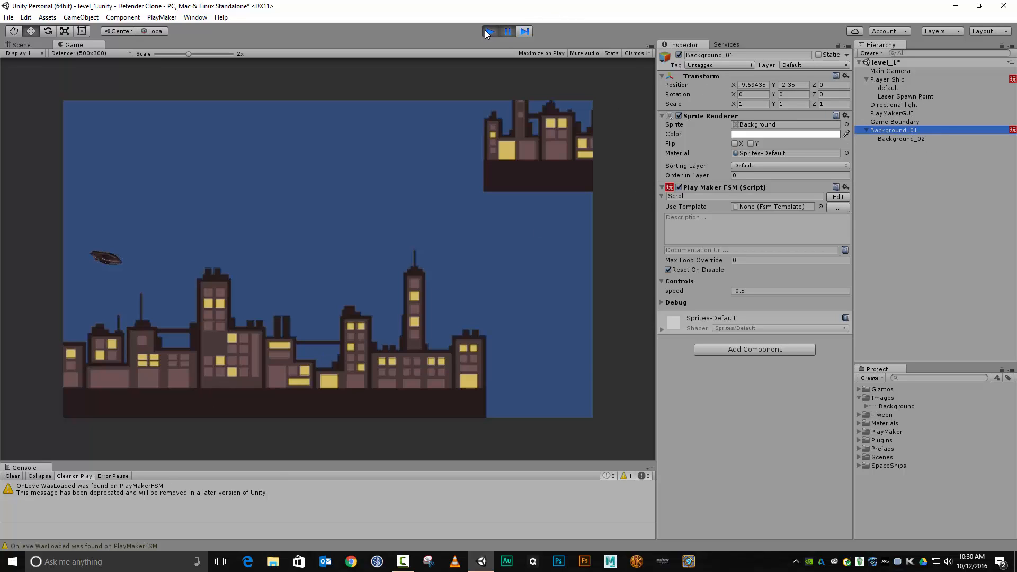
Resume the game until Background_01 has almost left the frame, pause it, and advance frame by frame while watching its X position.
{"action": "left_click", "coordinate": [506, 32]}
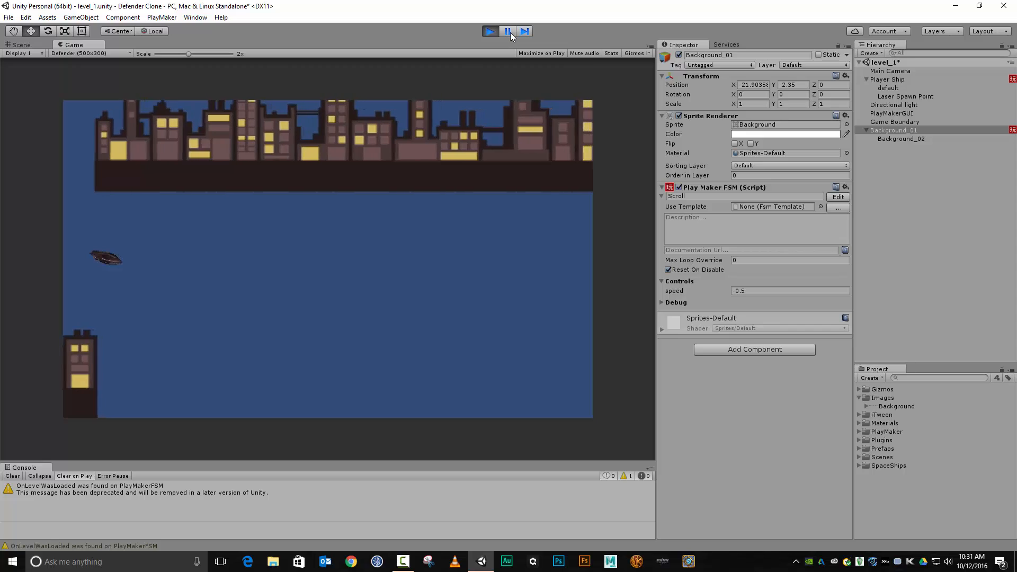
{"action": "left_click", "coordinate": [508, 32]}
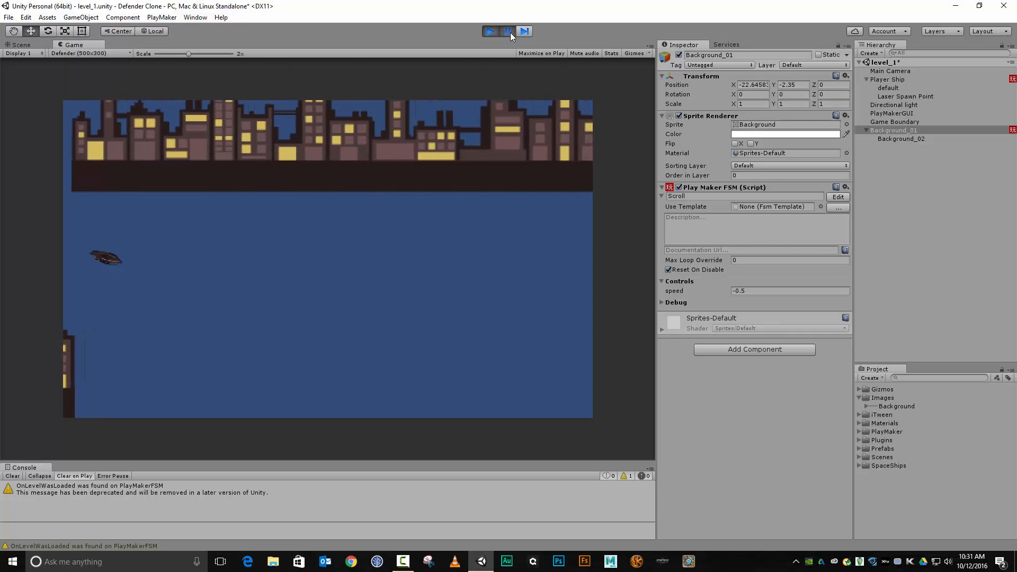
{"action": "left_click", "coordinate": [525, 30]}
{"action": "left_click", "coordinate": [527, 33]}
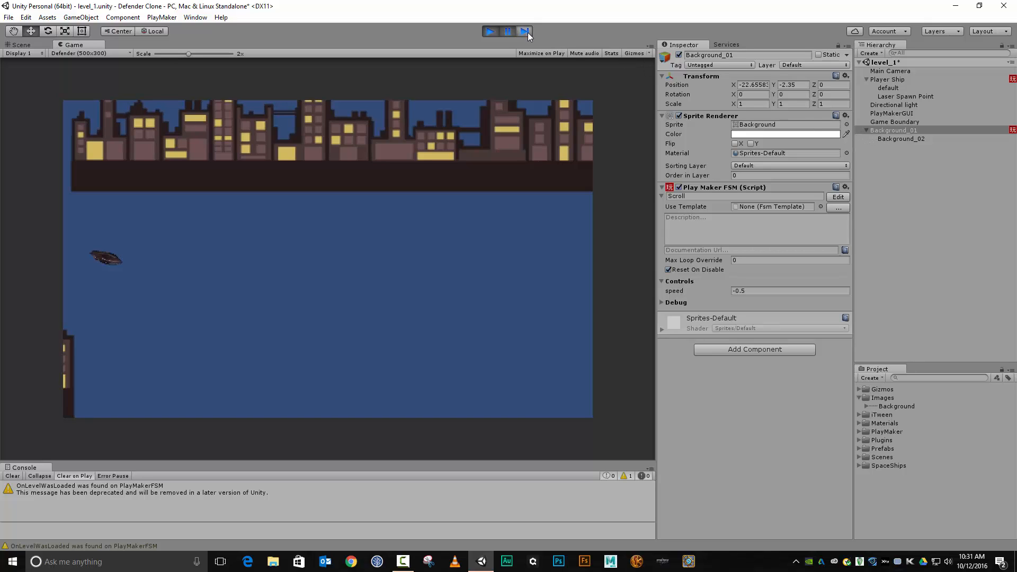
{"action": "left_click", "coordinate": [527, 33]}
{"action": "left_click", "coordinate": [528, 33]}
{"action": "left_click", "coordinate": [527, 32]}
{"action": "left_click", "coordinate": [527, 32]}
{"action": "left_click", "coordinate": [528, 32]}
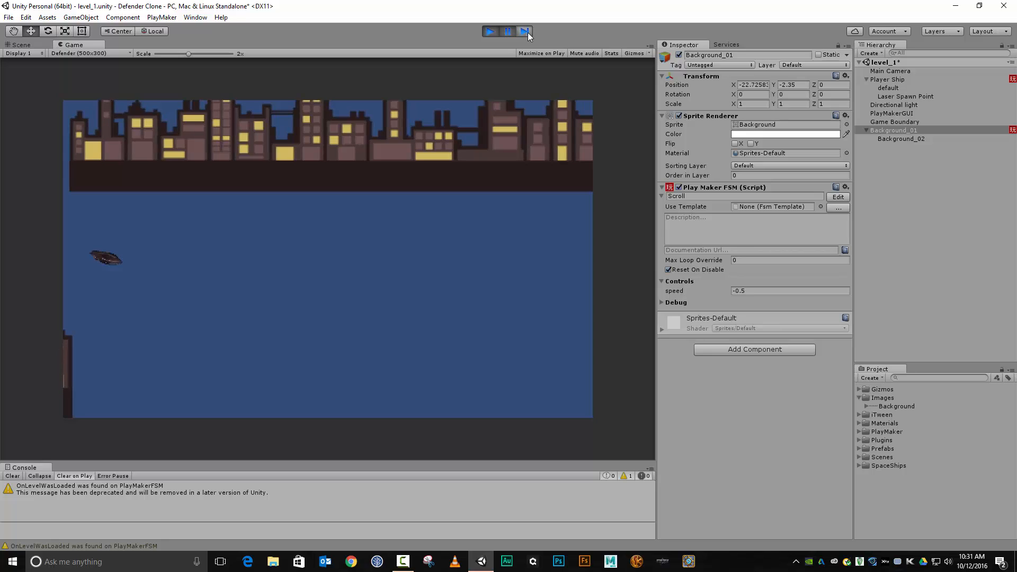
{"action": "left_click", "coordinate": [528, 33]}
{"action": "left_click", "coordinate": [528, 32]}
{"action": "left_click", "coordinate": [528, 33]}
{"action": "left_click", "coordinate": [529, 33]}
{"action": "left_click", "coordinate": [529, 34]}
{"action": "left_click", "coordinate": [529, 35]}
{"action": "left_click", "coordinate": [529, 35]}
{"action": "left_click", "coordinate": [529, 35]}
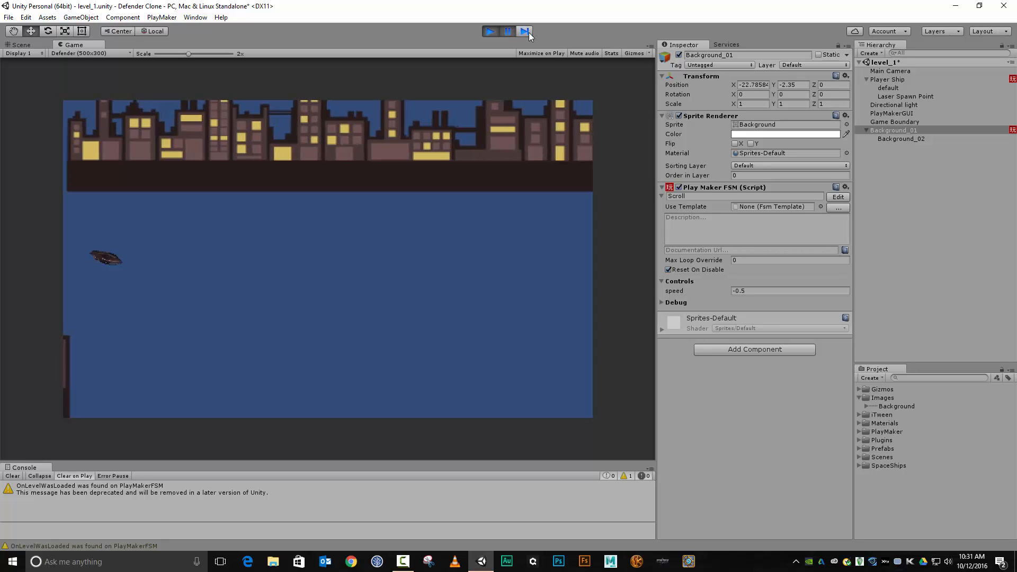
{"action": "left_click", "coordinate": [529, 35]}
{"action": "left_click", "coordinate": [529, 35]}
{"action": "left_click", "coordinate": [529, 35]}
{"action": "left_click", "coordinate": [529, 35]}
{"action": "left_click", "coordinate": [529, 35]}
{"action": "left_click", "coordinate": [529, 35]}
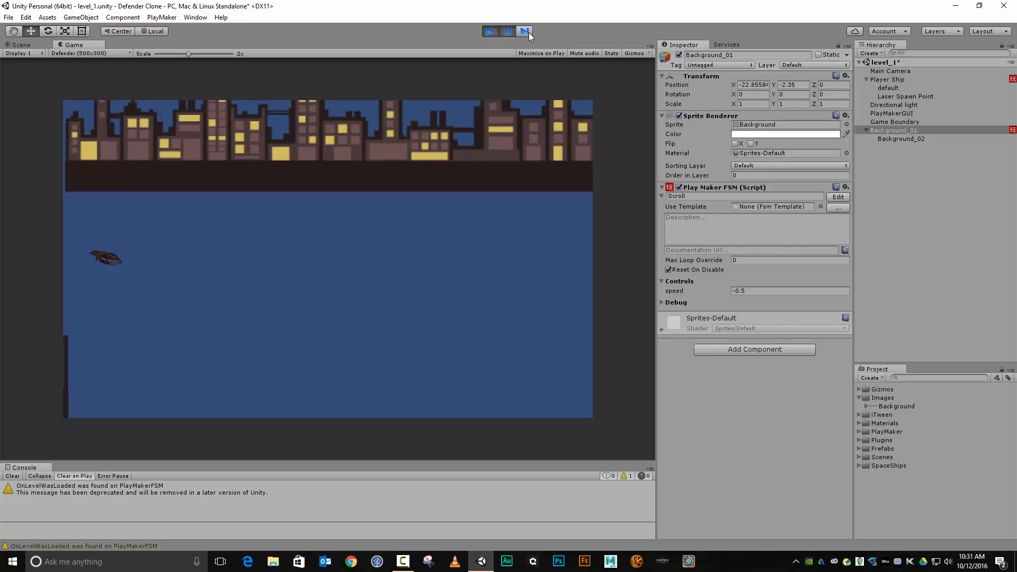
{"action": "left_click", "coordinate": [529, 35]}
Enlarge the Game view to 2.3x and advance frame by frame to examine Background_01's X position where Background_02 fills the frame.
{"action": "left_click_drag", "start_coordinate": [188, 54], "coordinate": [194, 55]}
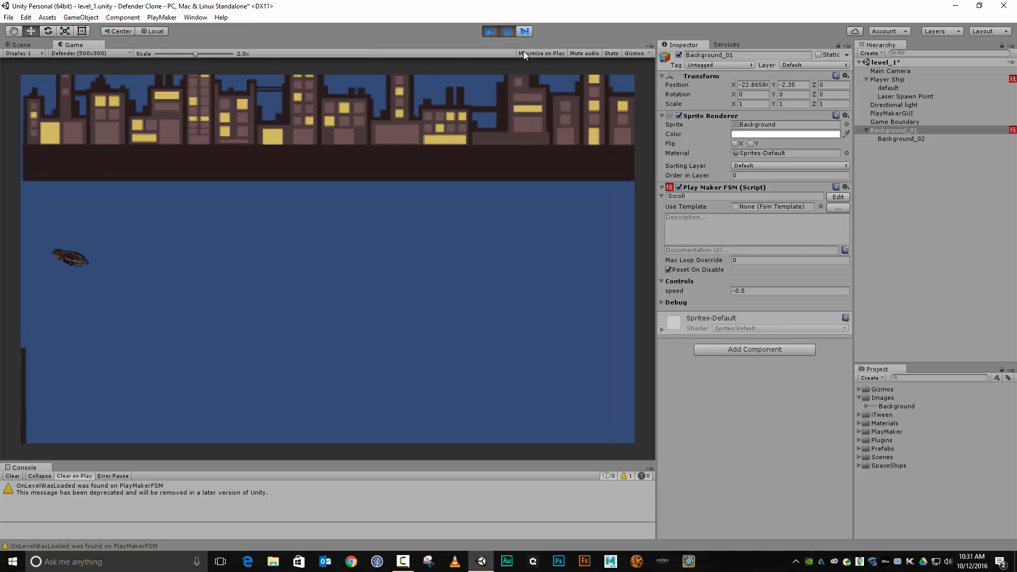
{"action": "left_click", "coordinate": [527, 34]}
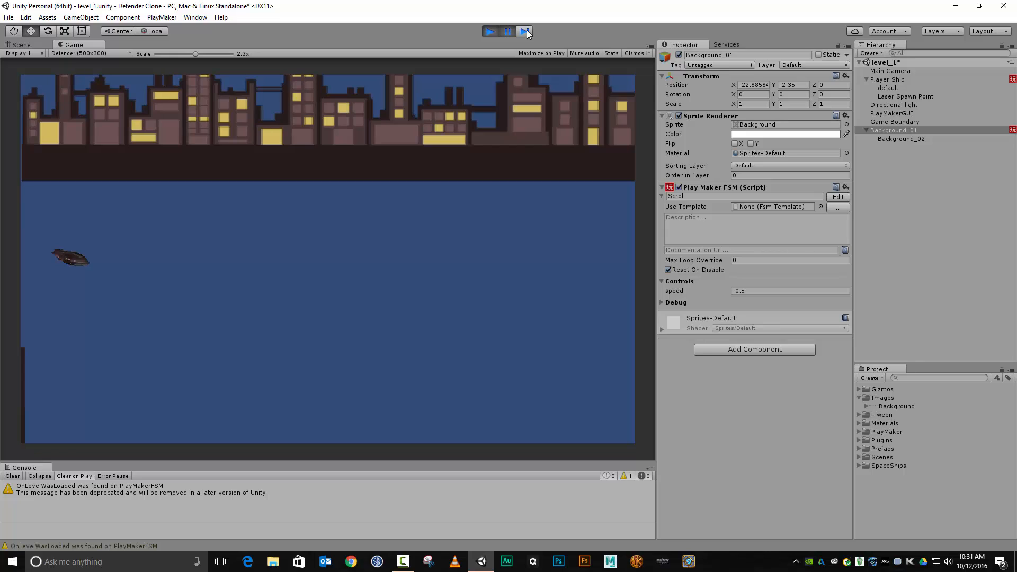
{"action": "left_click", "coordinate": [527, 34]}
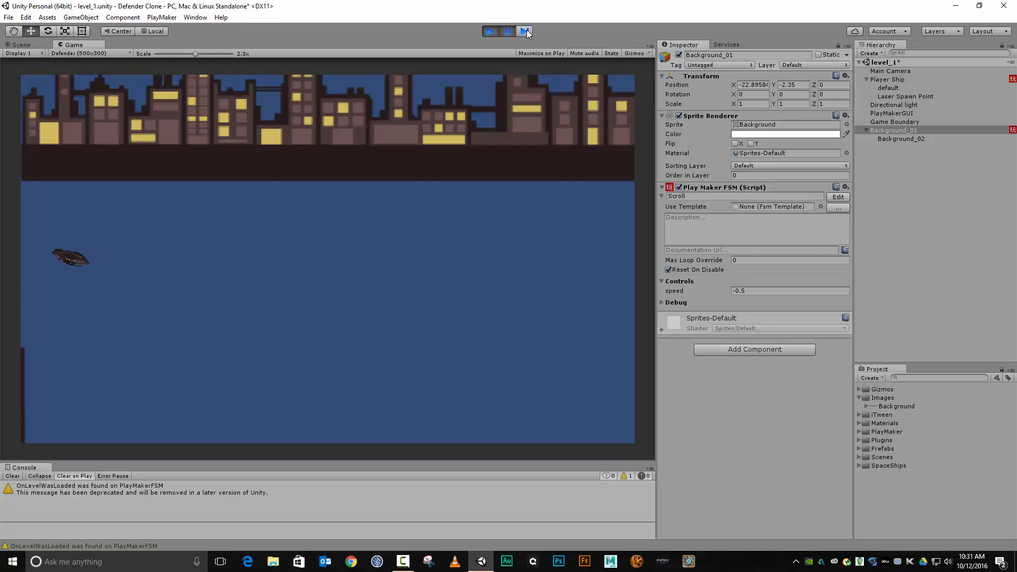
{"action": "left_click", "coordinate": [527, 33]}
{"action": "left_click", "coordinate": [532, 32]}
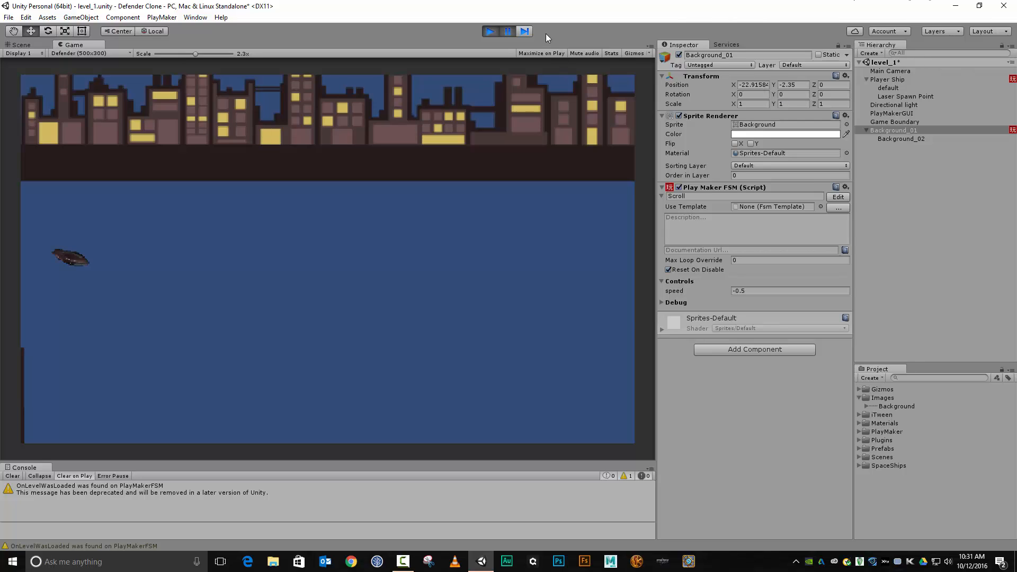
{"action": "left_click", "coordinate": [525, 31]}
{"action": "left_click", "coordinate": [522, 33]}
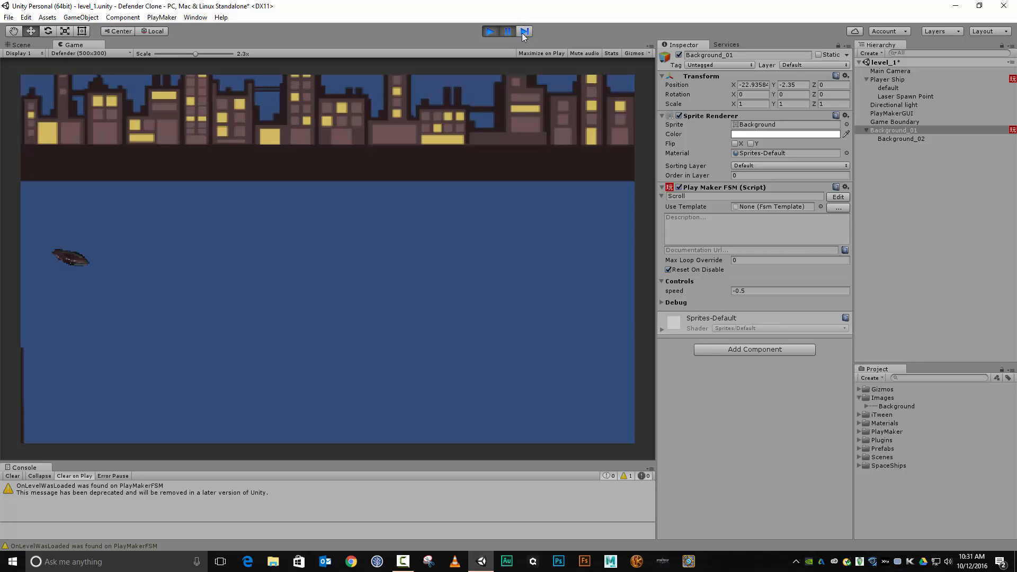
{"action": "left_click", "coordinate": [522, 32]}
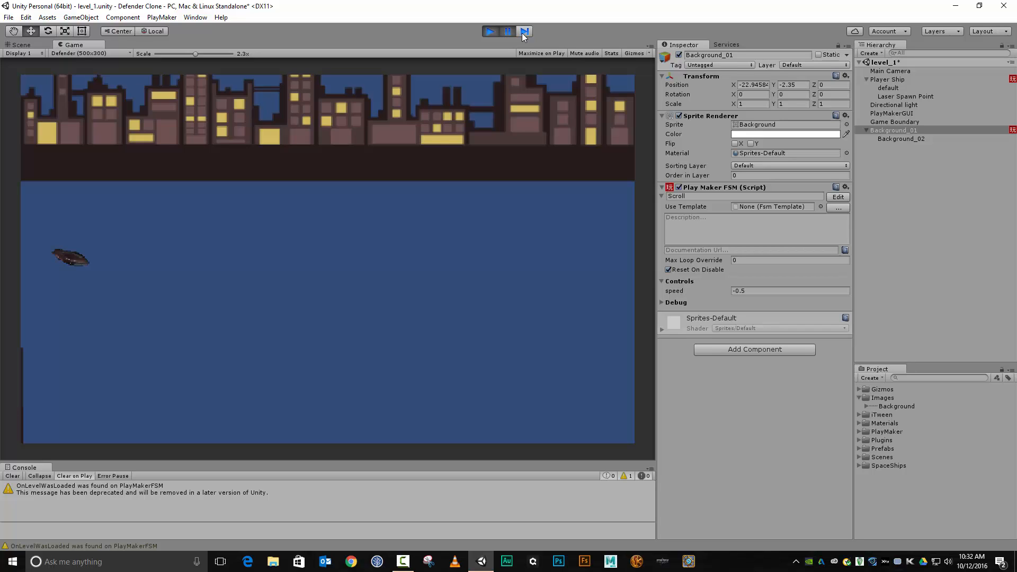
Stop the game, set Background_02's Y position back to 0 and show the realigned backgrounds in the Scene view.
{"action": "left_click", "coordinate": [490, 31]}
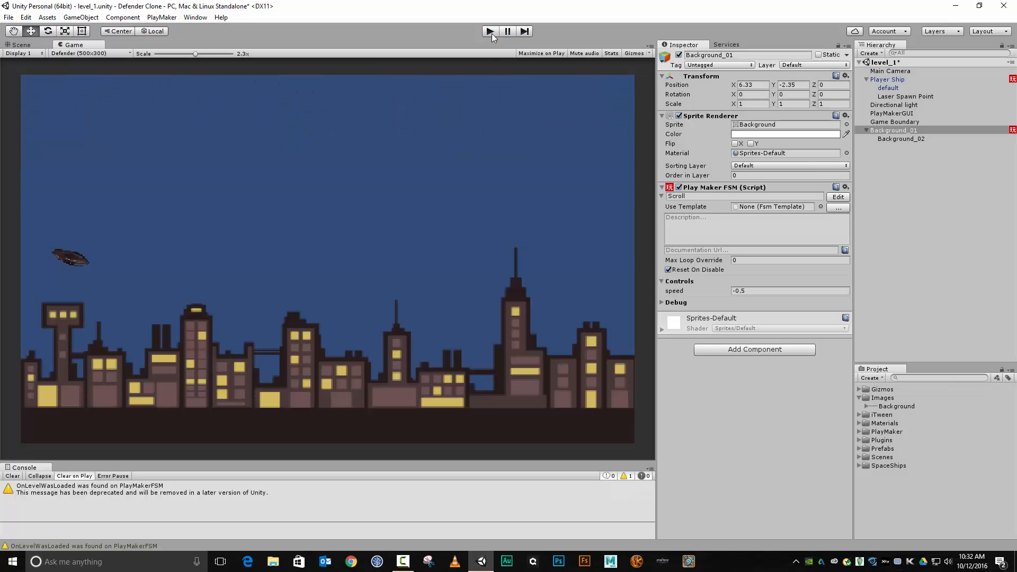
{"action": "left_click", "coordinate": [898, 144]}
{"action": "left_click", "coordinate": [921, 140]}
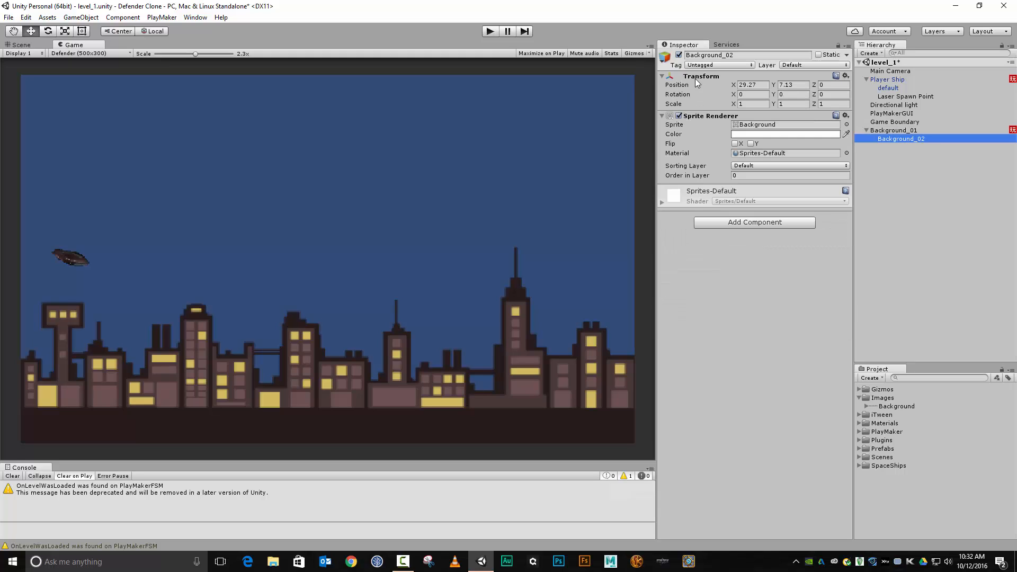
{"action": "left_click", "coordinate": [798, 87]}
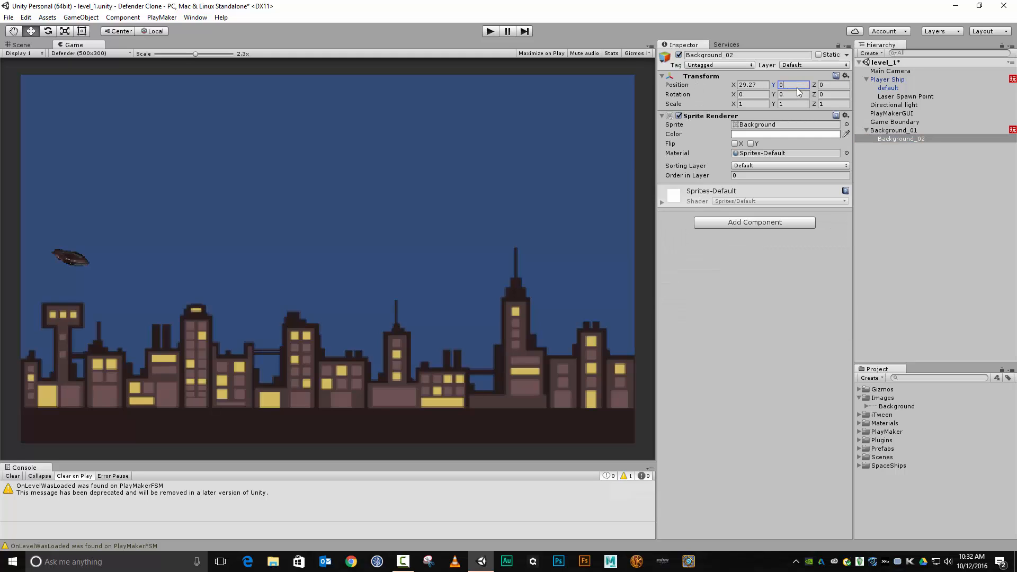
{"action": "left_click", "coordinate": [20, 44]}
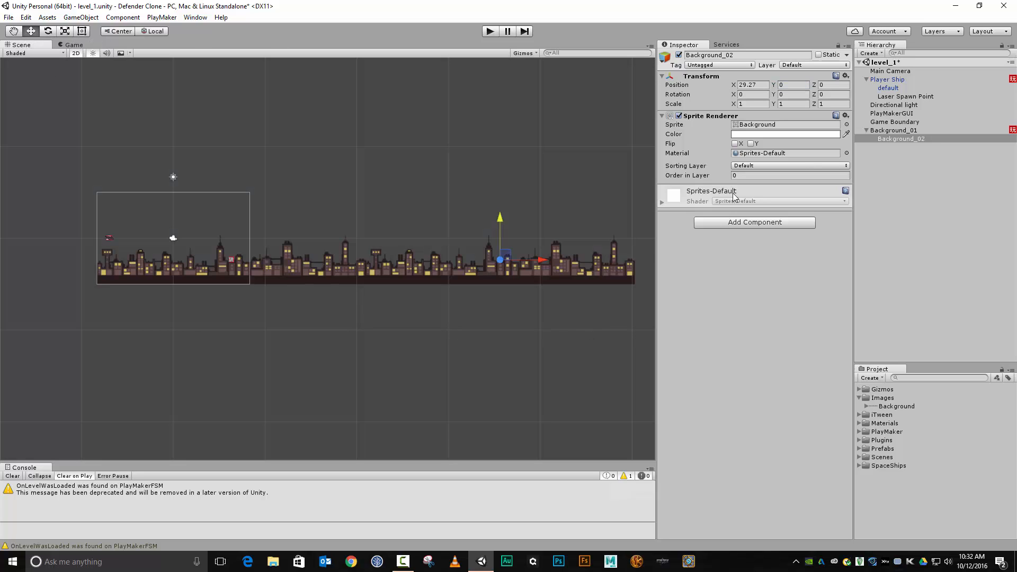
Select Background_01 and bring the PlayMaker editor with its Scroll FSM onto the main screen.
{"action": "left_click", "coordinate": [880, 130]}
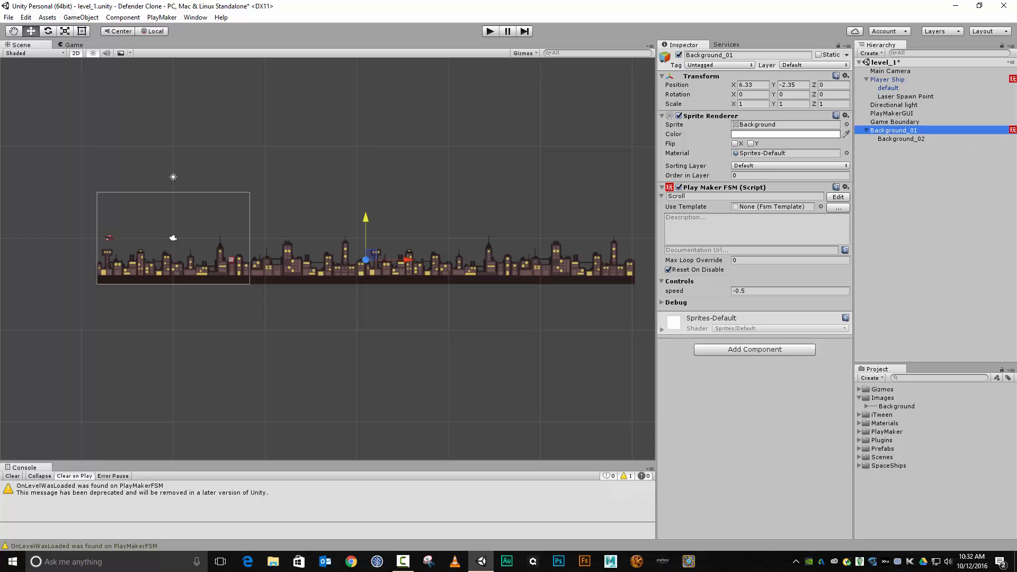
{"action": "left_click_drag", "start_coordinate": [1016, 106], "coordinate": [952, 106]}
{"action": "left_click_drag", "start_coordinate": [672, 103], "coordinate": [1005, 94]}
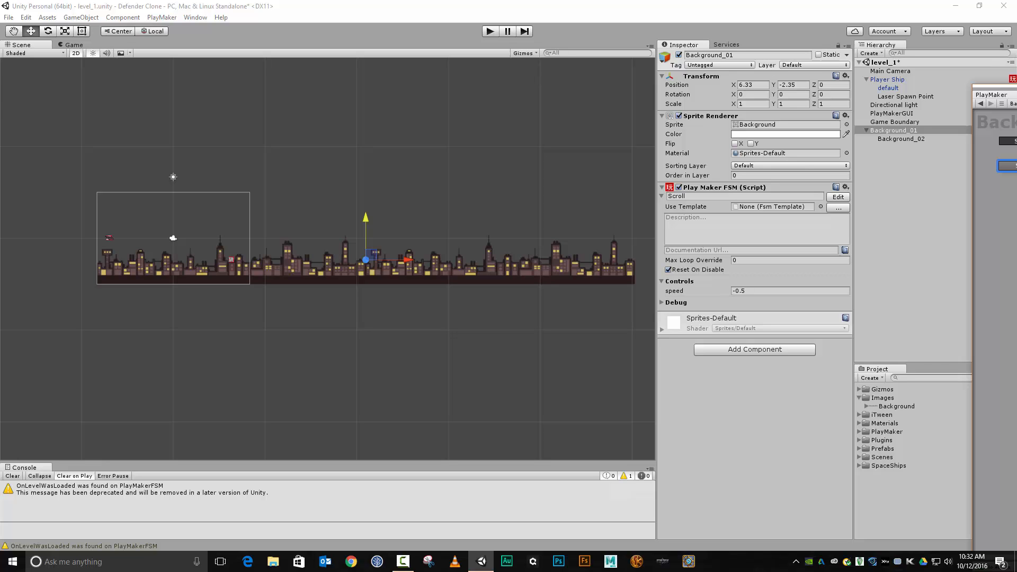
{"action": "left_click_drag", "start_coordinate": [1007, 87], "coordinate": [565, 253]}
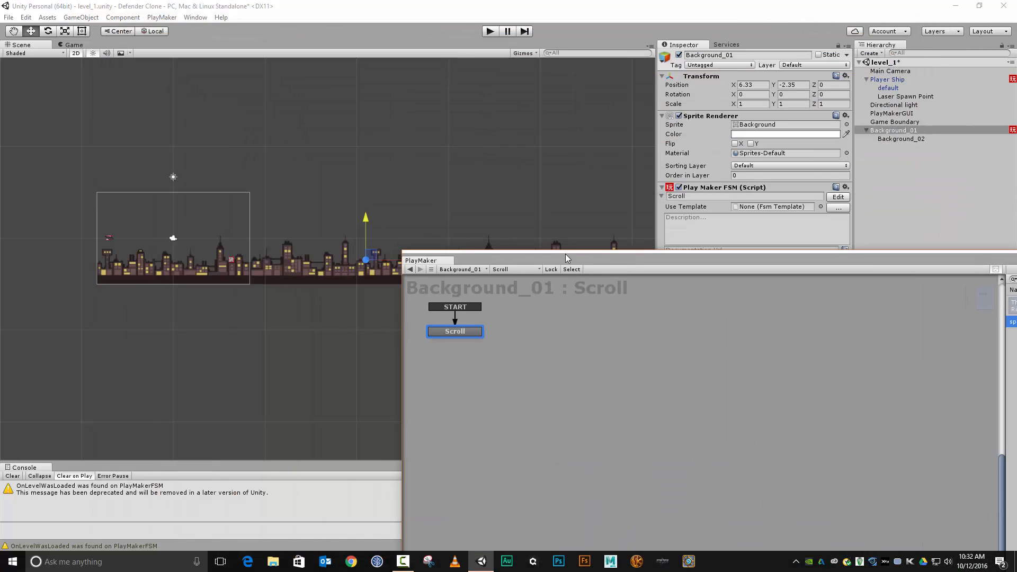
Place the PlayMaker editor fully in view and add a new state to Background_01's Scroll FSM.
{"action": "left_click", "coordinate": [916, 138]}
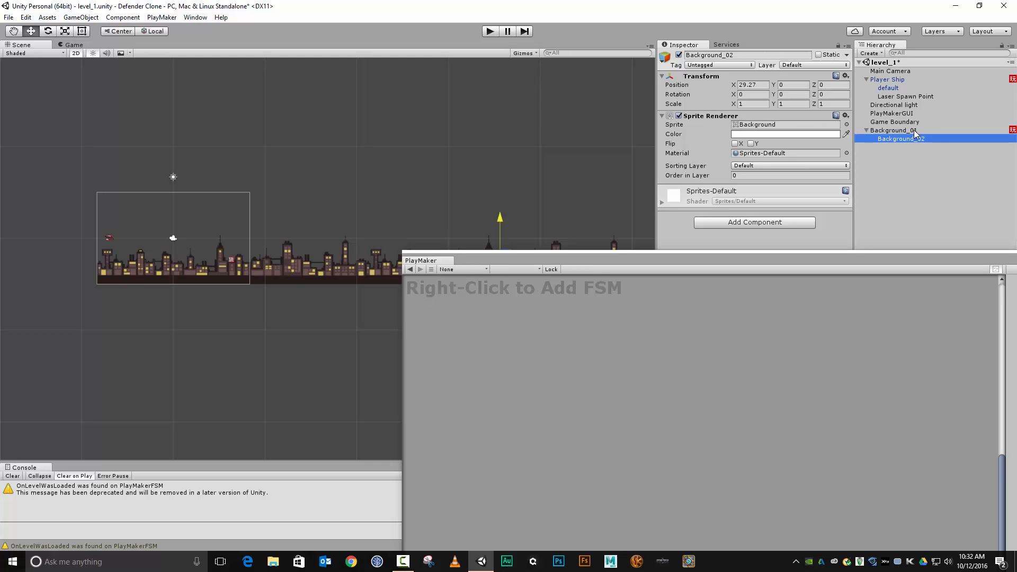
{"action": "left_click", "coordinate": [913, 131]}
{"action": "left_click_drag", "start_coordinate": [705, 259], "coordinate": [408, 93]}
{"action": "right_click", "coordinate": [354, 265]}
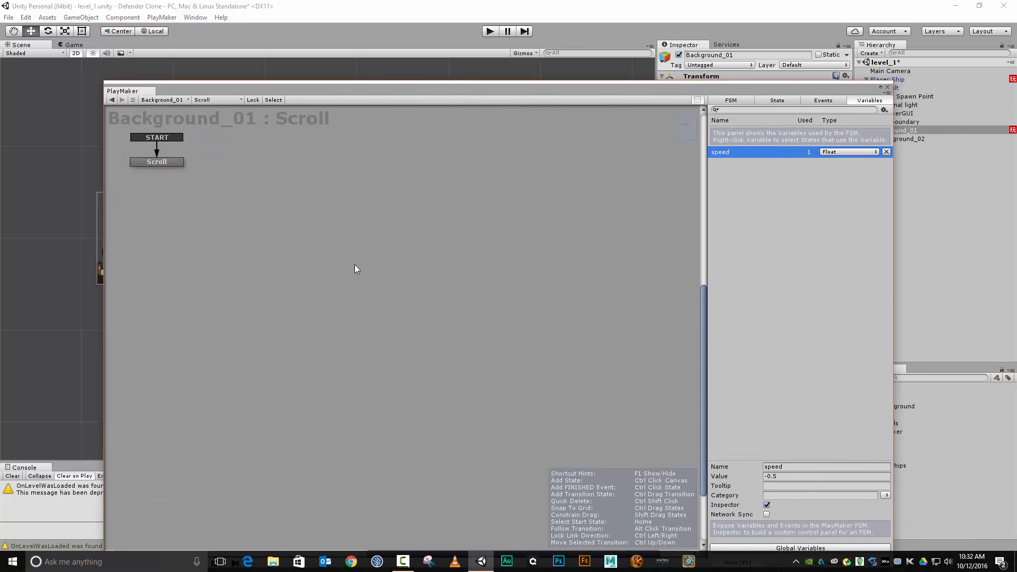
{"action": "left_click", "coordinate": [386, 272]}
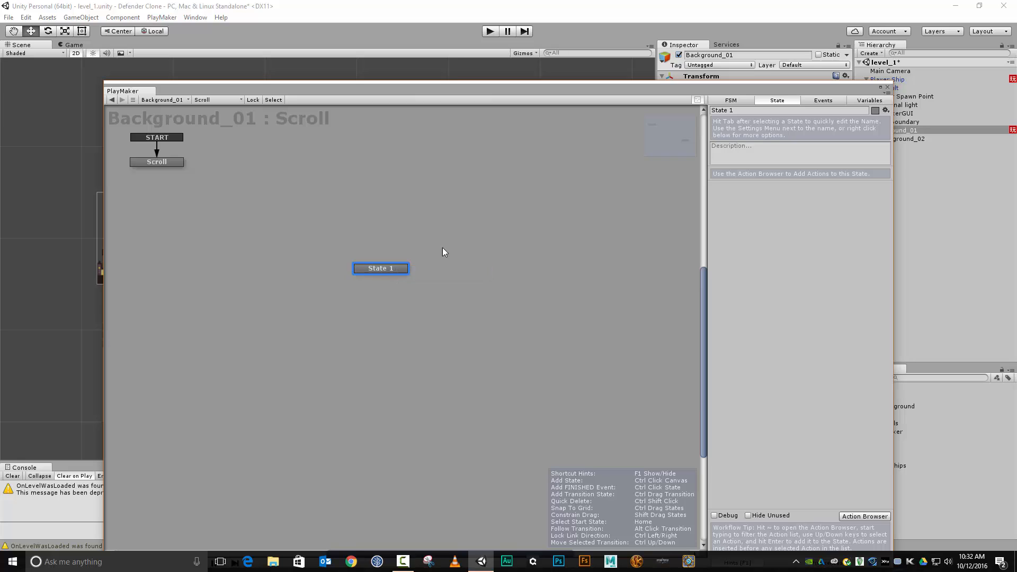
Rename the new state in Background_01's Scroll FSM as Rest Position.
{"action": "left_click", "coordinate": [799, 110]}
{"action": "type", "text": "R"}
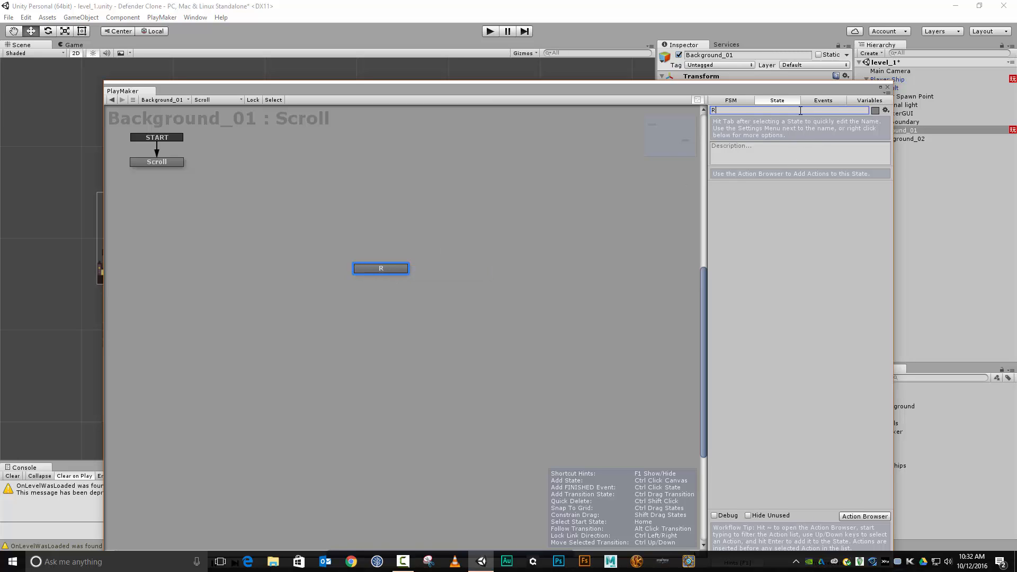
{"action": "type", "text": "est Position"}
Add a FINISHED transition from Rest Position to the Scroll state and place the two states close together.
{"action": "right_click", "coordinate": [386, 265]}
{"action": "mouse_move", "coordinate": [432, 271]}
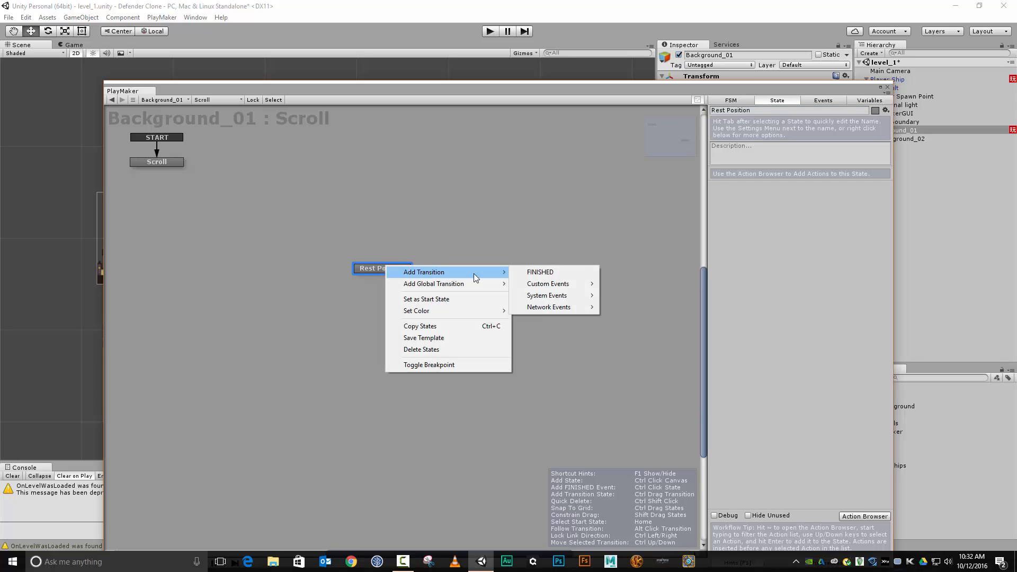
{"action": "left_click", "coordinate": [540, 272]}
{"action": "left_click_drag", "start_coordinate": [217, 211], "coordinate": [177, 160]}
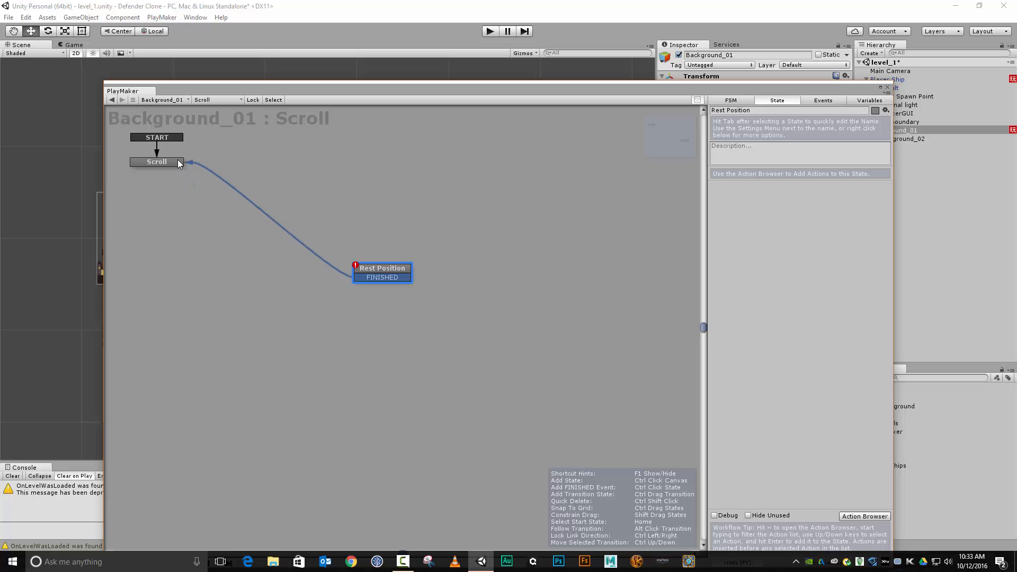
{"action": "left_click_drag", "start_coordinate": [380, 264], "coordinate": [331, 209]}
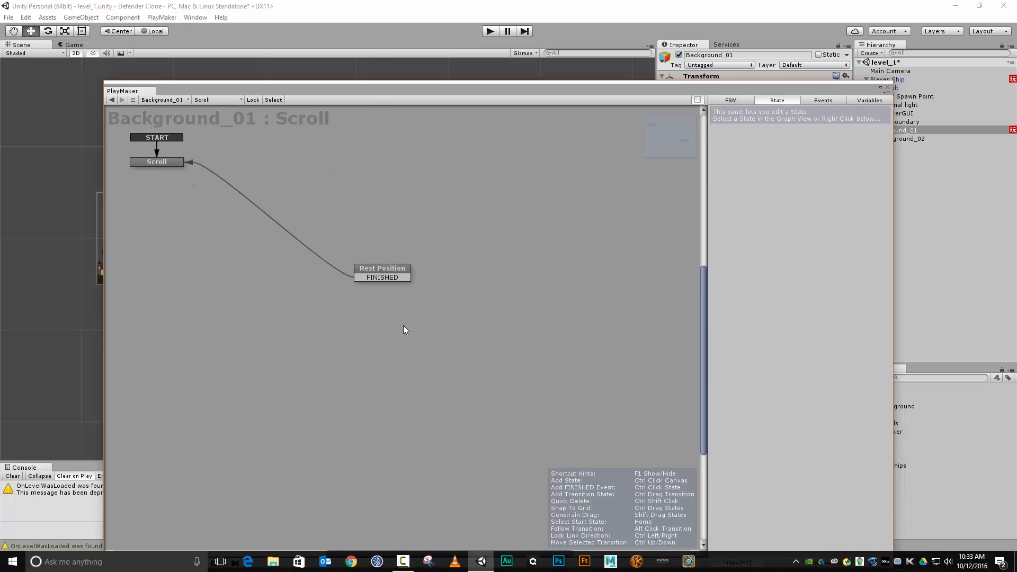
{"action": "left_click_drag", "start_coordinate": [382, 268], "coordinate": [261, 168]}
{"action": "middle_click_drag", "start_coordinate": [344, 318], "coordinate": [473, 385]}
Add a Set Position action to the Rest Position state with its X value set to 6.33.
{"action": "left_click", "coordinate": [859, 516]}
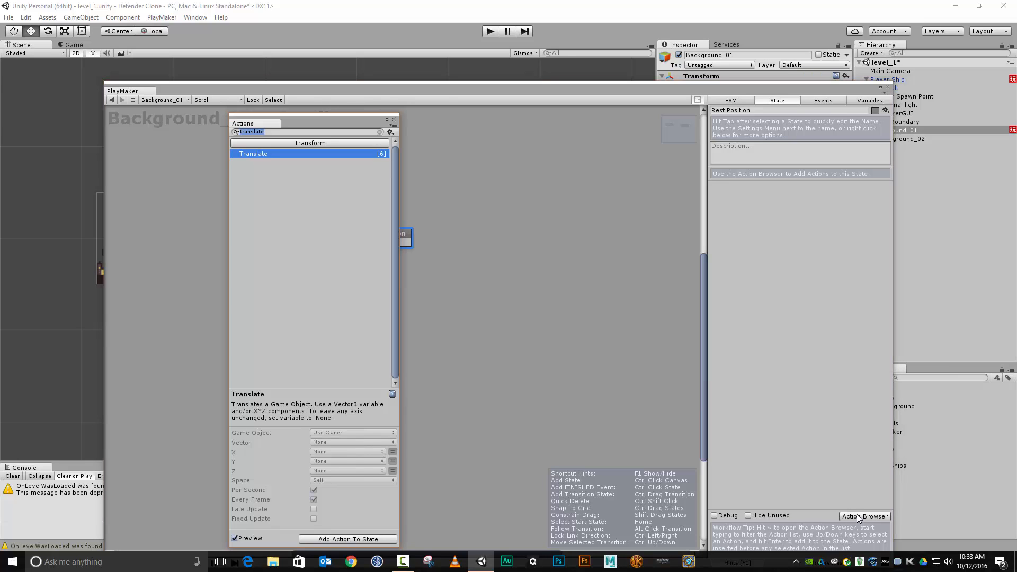
{"action": "type", "text": "set position"}
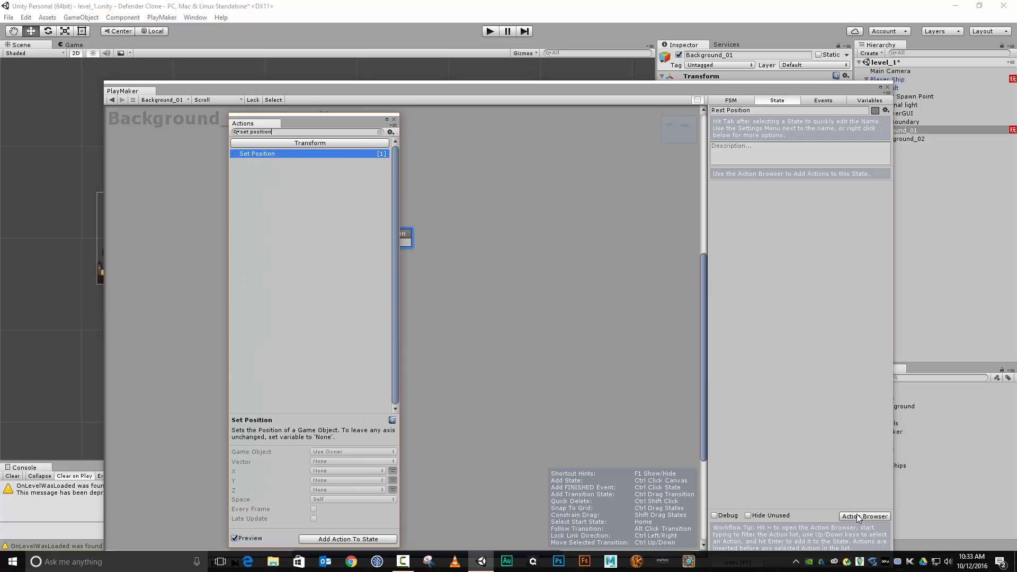
{"action": "key", "text": "Return"}
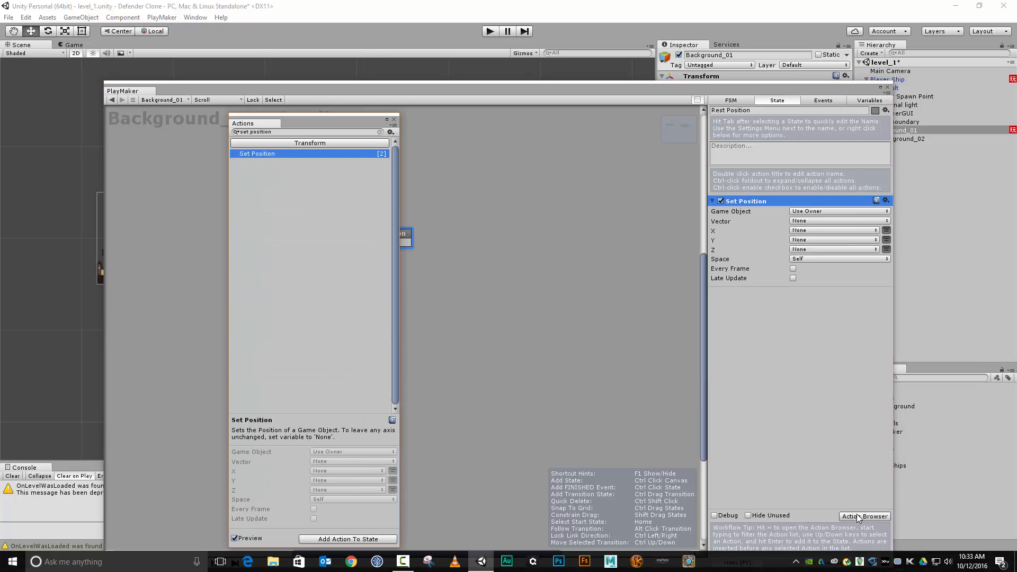
{"action": "left_click", "coordinate": [829, 239]}
{"action": "left_click", "coordinate": [888, 252]}
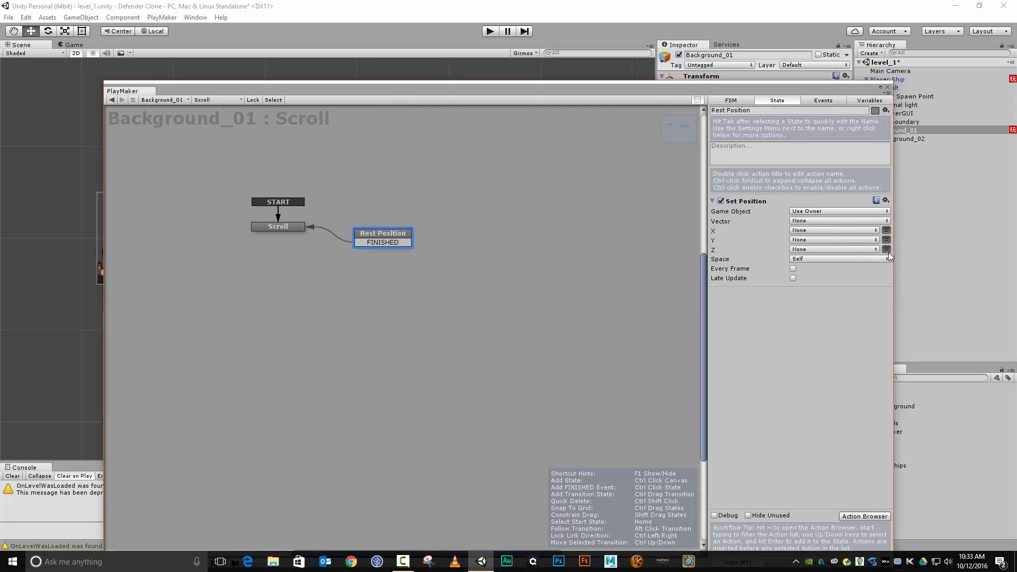
{"action": "left_click", "coordinate": [886, 230]}
{"action": "left_click", "coordinate": [855, 230]}
{"action": "type", "text": "6.33"}
Add a Start Reset event to Background_01's Scroll FSM.
{"action": "left_click", "coordinate": [280, 228]}
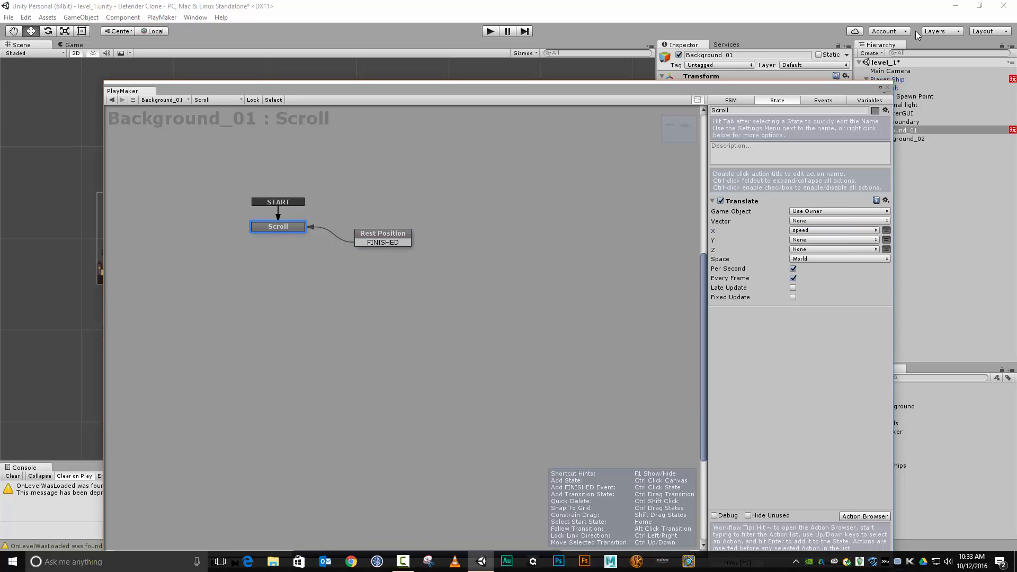
{"action": "left_click", "coordinate": [809, 100]}
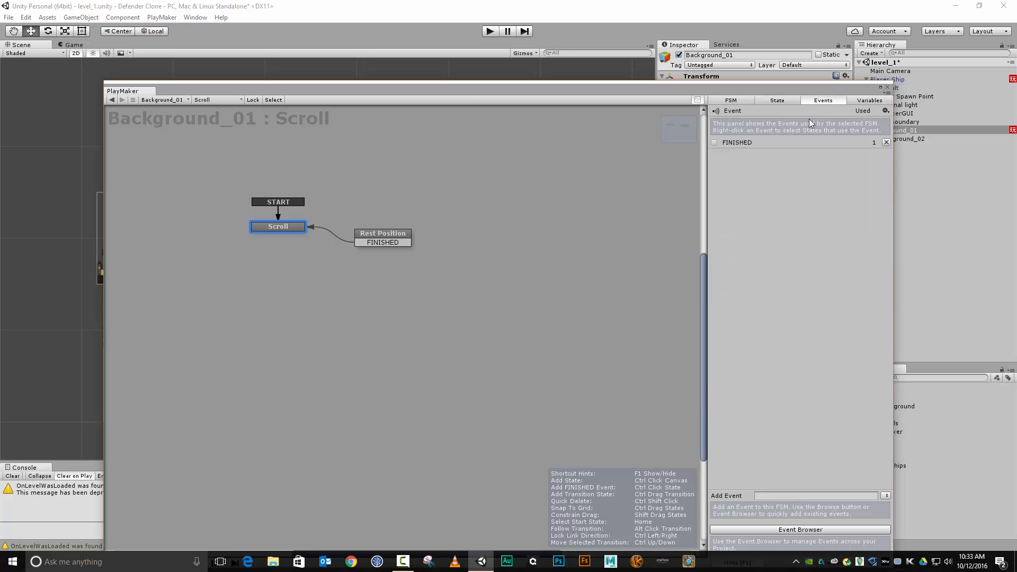
{"action": "left_click", "coordinate": [824, 496]}
{"action": "type", "text": "Start Reset"}
{"action": "key", "text": "Return"}
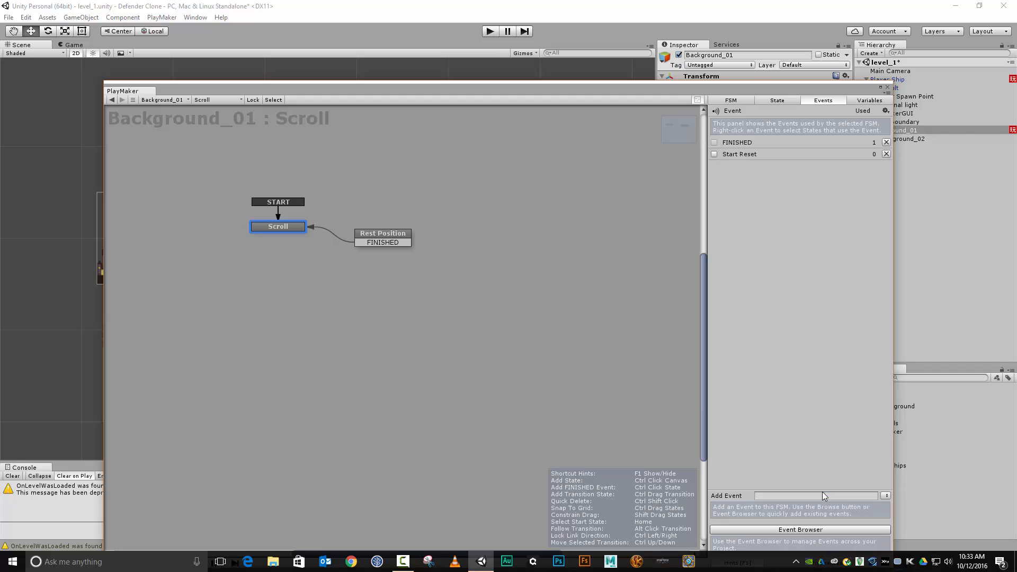
Give the Scroll state a Start Reset transition that leads to the Rest Position state.
{"action": "left_click", "coordinate": [796, 102]}
{"action": "right_click", "coordinate": [279, 227]}
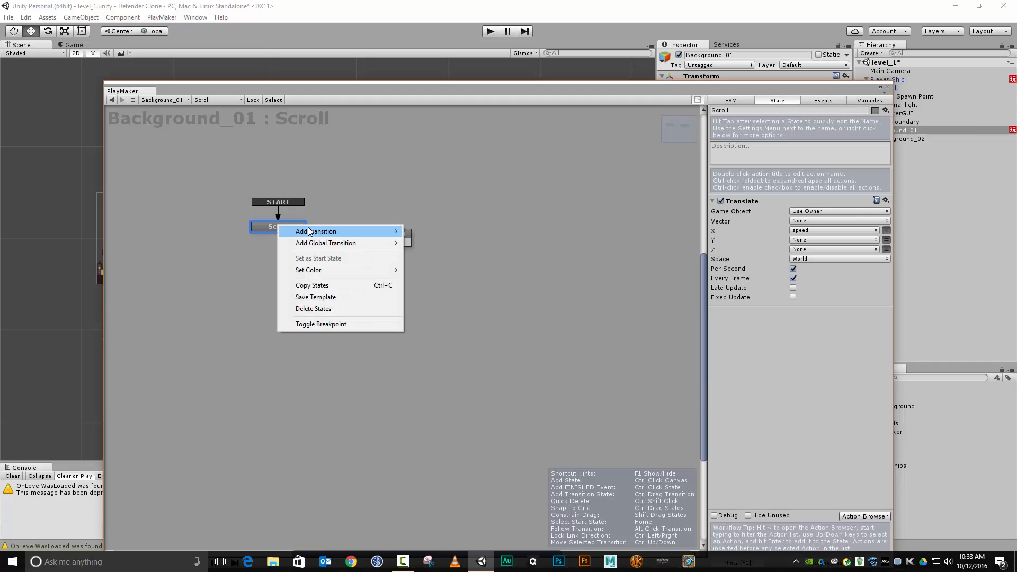
{"action": "mouse_move", "coordinate": [312, 231]}
{"action": "left_click", "coordinate": [444, 244]}
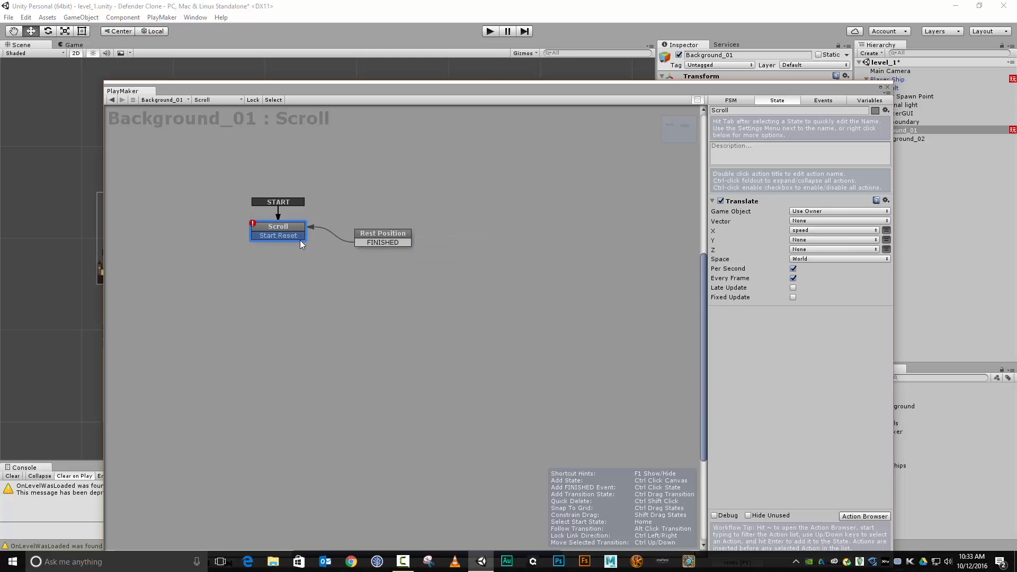
{"action": "left_click_drag", "start_coordinate": [299, 235], "coordinate": [382, 233]}
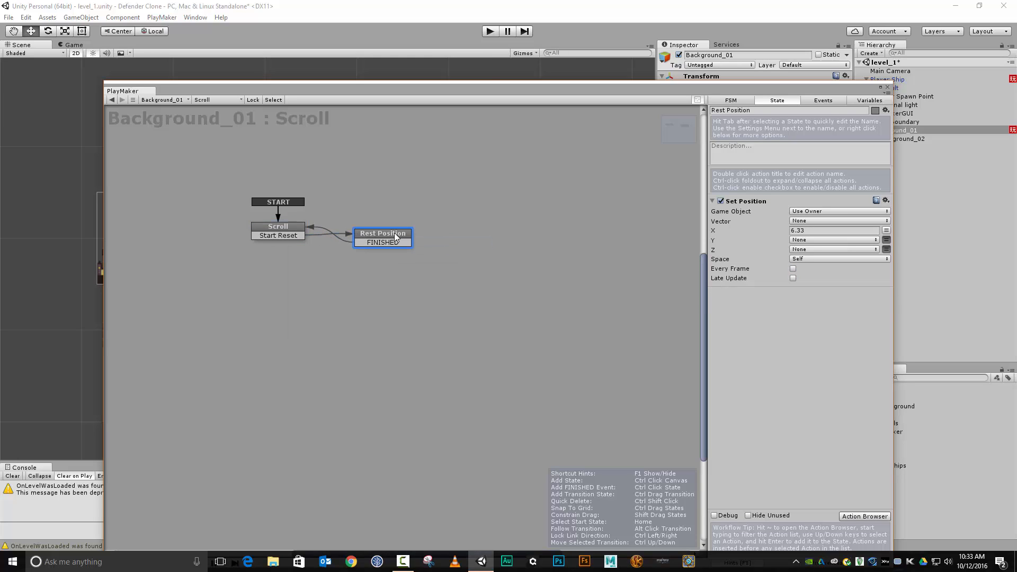
Add a Get Position action to the Scroll state.
{"action": "left_click", "coordinate": [273, 226]}
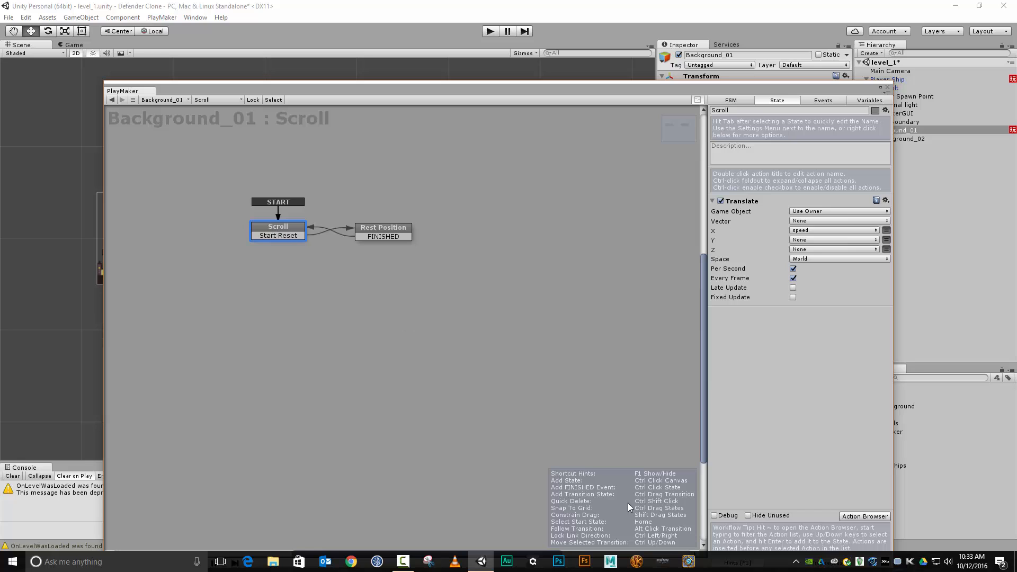
{"action": "left_click", "coordinate": [872, 518]}
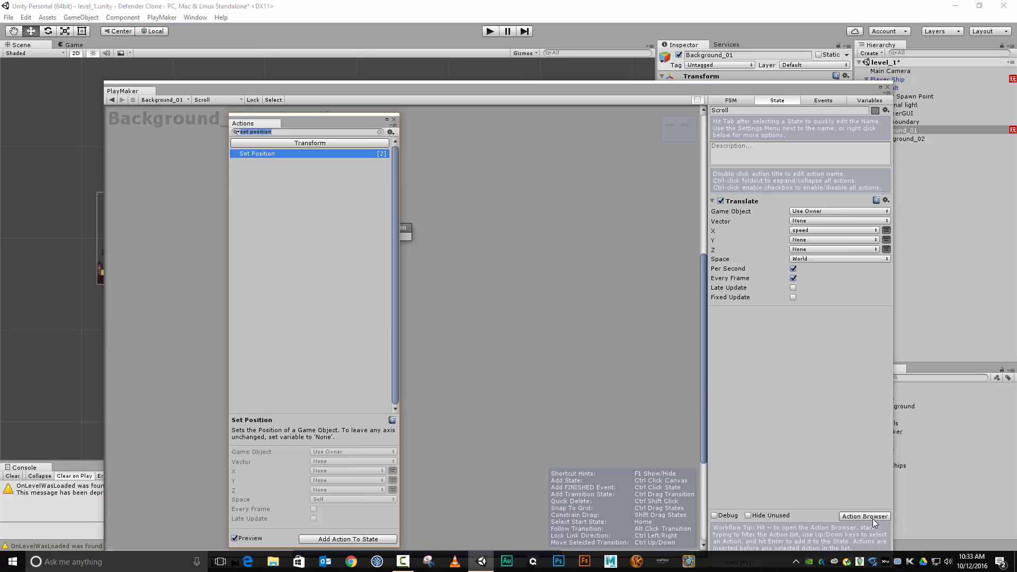
{"action": "type", "text": "get pos"}
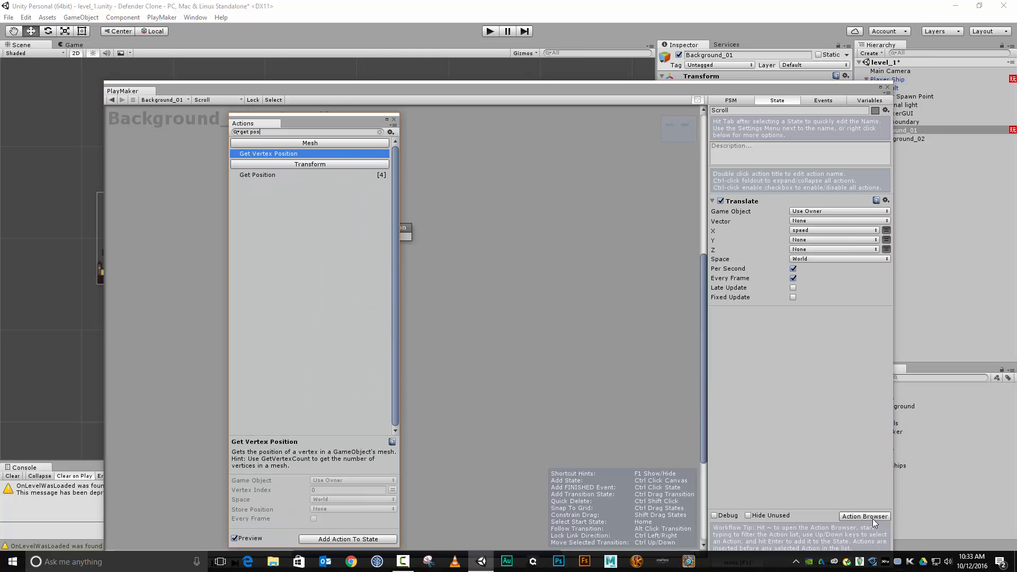
{"action": "key", "text": "Down"}
{"action": "key", "text": "Return"}
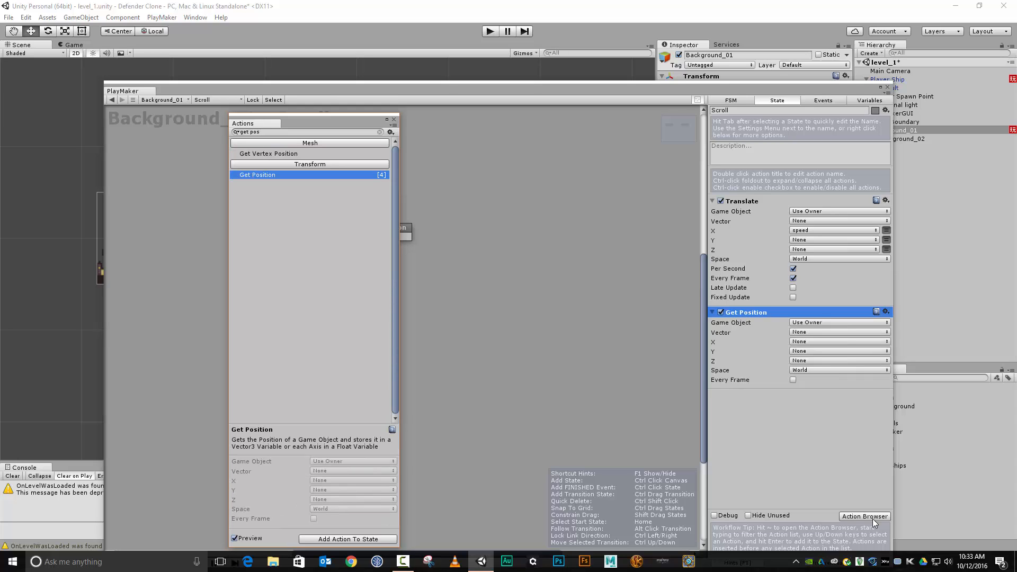
Store Get Position's X in a new variable named posX and make the action run every frame.
{"action": "left_click", "coordinate": [830, 343]}
{"action": "left_click", "coordinate": [827, 343]}
{"action": "left_click", "coordinate": [829, 380]}
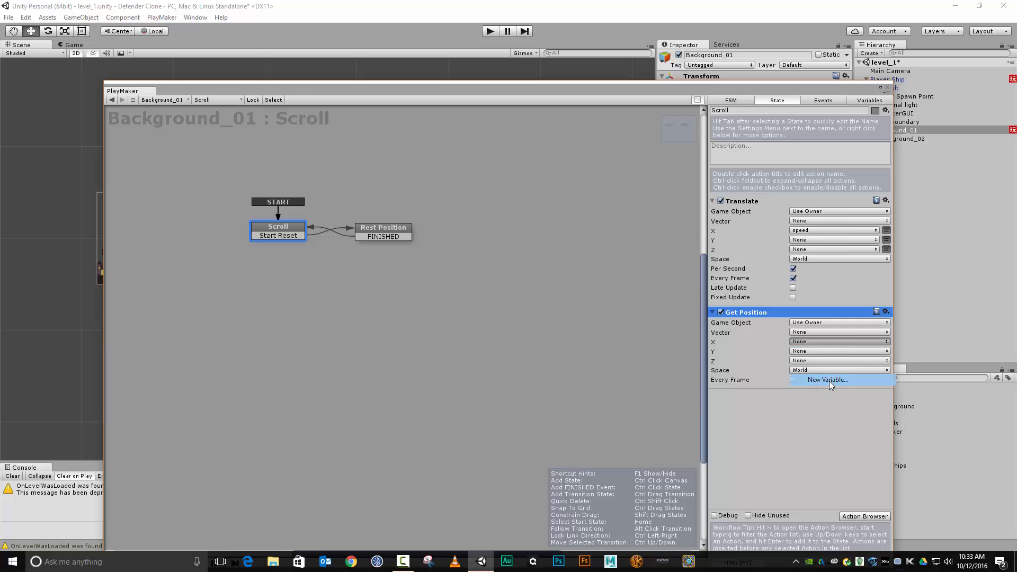
{"action": "type", "text": "pos"}
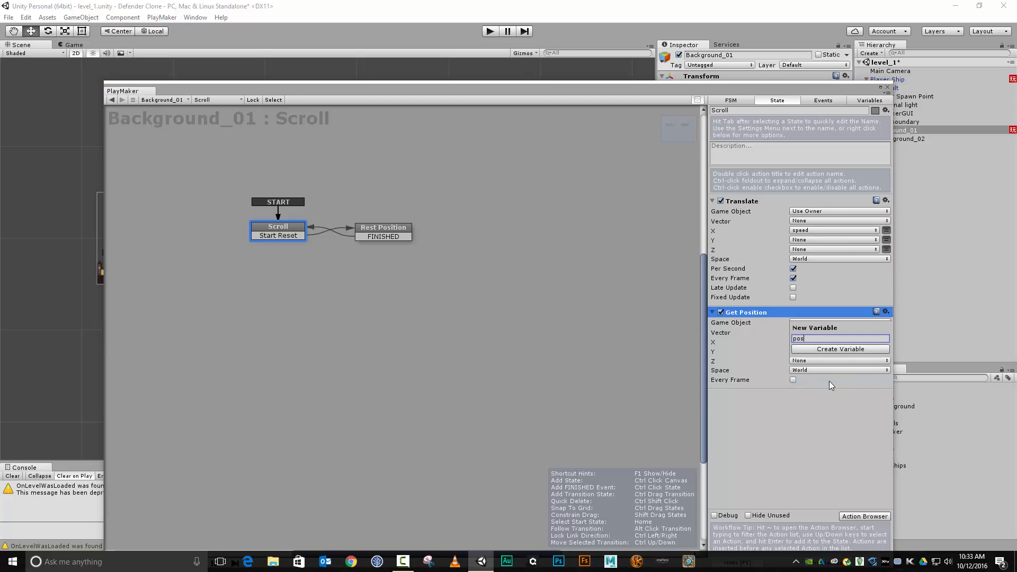
{"action": "type", "text": "X"}
{"action": "key", "text": "Return"}
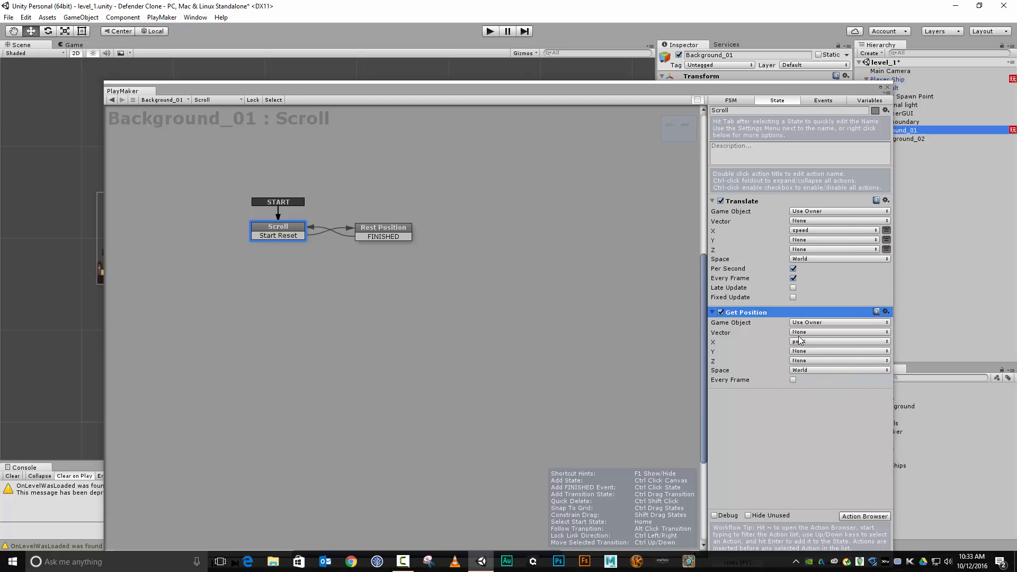
{"action": "left_click", "coordinate": [792, 380]}
Add a Float Compare action to the Scroll state and order it after Get Position.
{"action": "left_click", "coordinate": [867, 517]}
{"action": "type", "text": "f"}
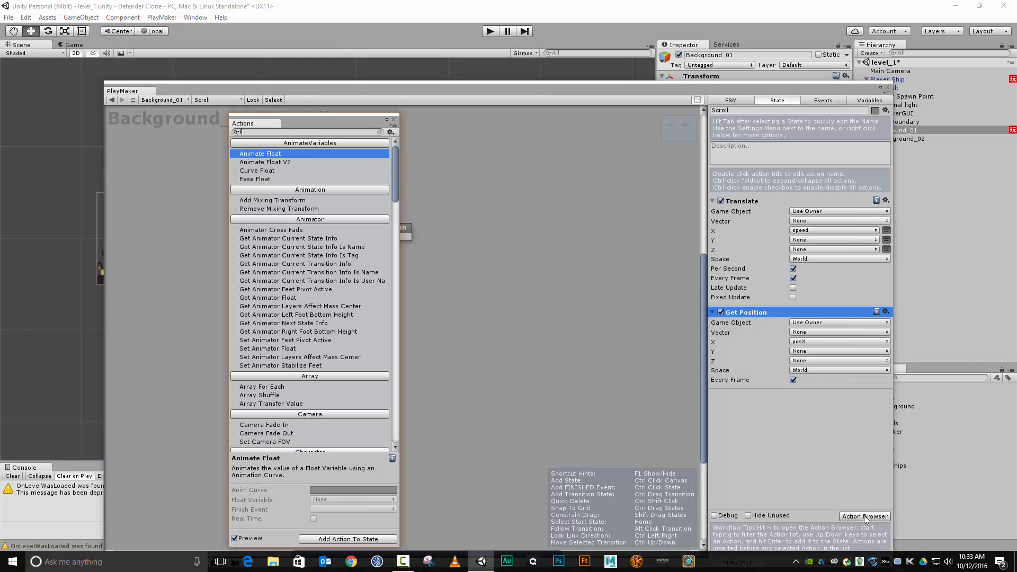
{"action": "type", "text": "loat compar"}
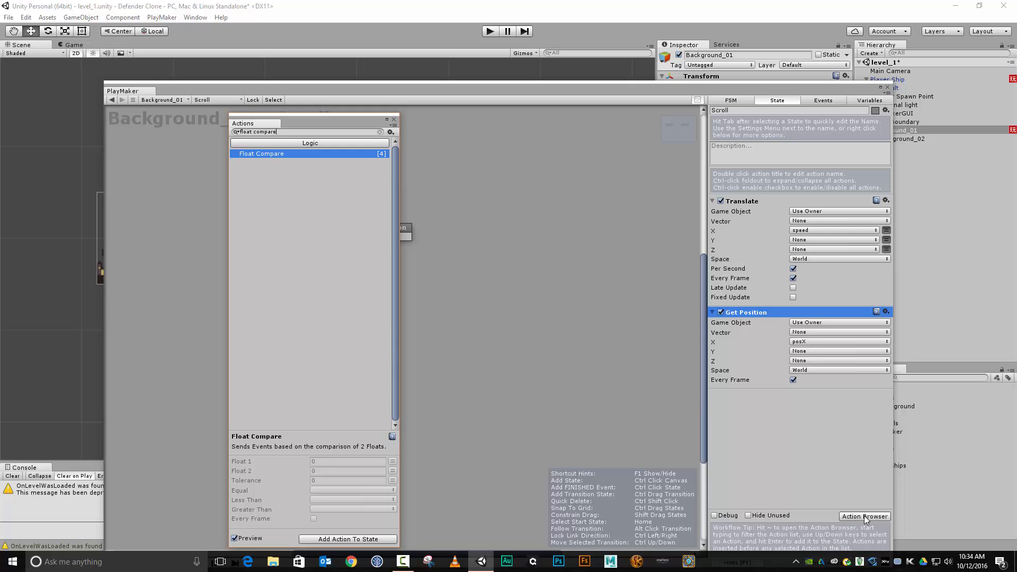
{"action": "type", "text": "e"}
{"action": "key", "text": "Return"}
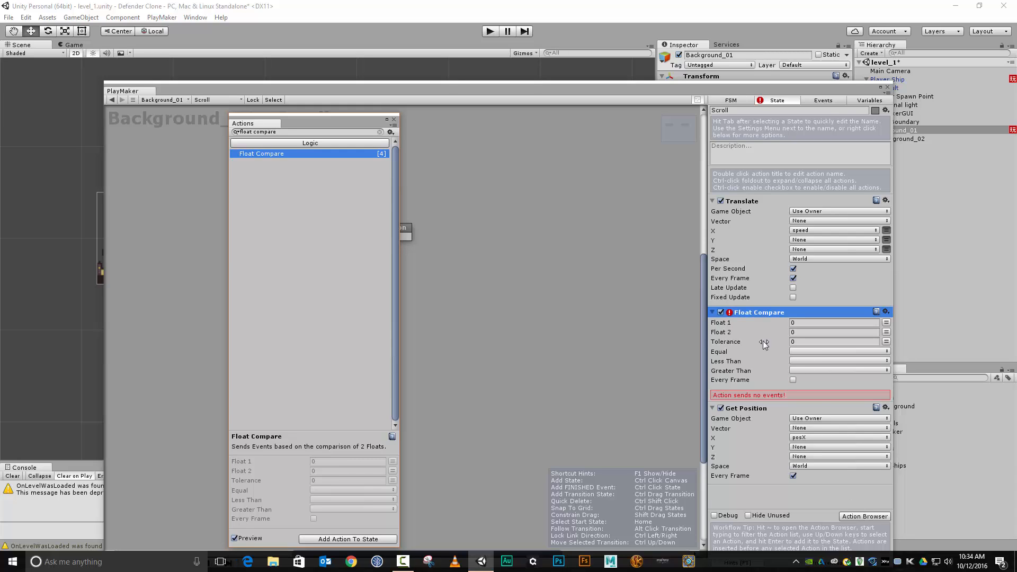
{"action": "left_click_drag", "start_coordinate": [762, 312], "coordinate": [749, 465]}
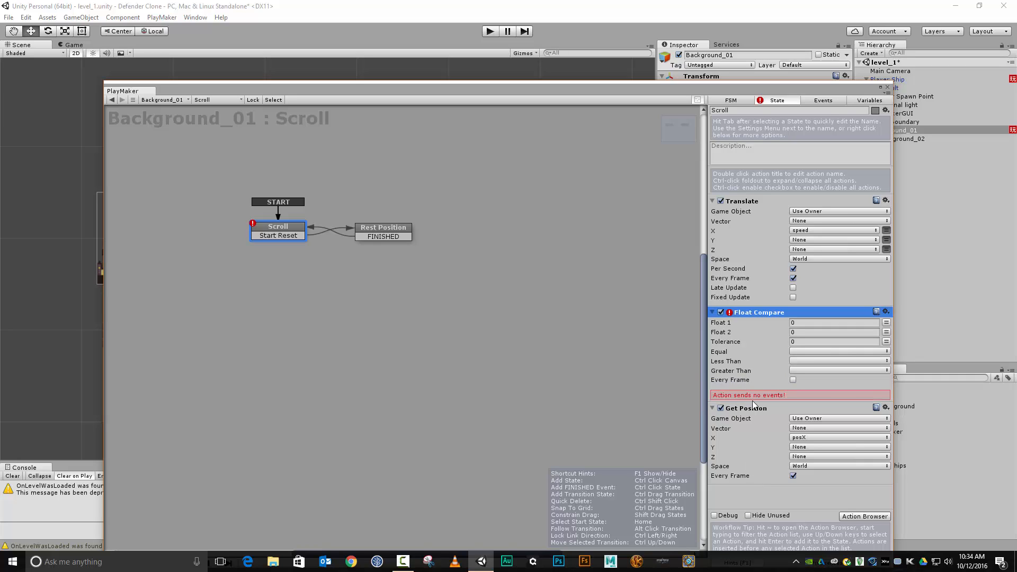
{"action": "left_click_drag", "start_coordinate": [752, 406], "coordinate": [763, 313]}
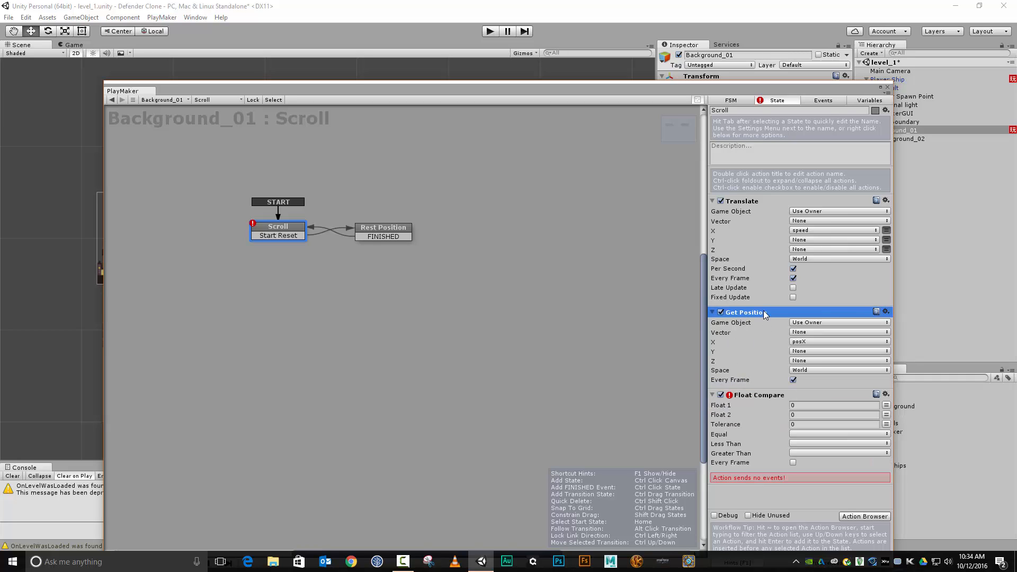
Set Float Compare to check posX against -22.94 every frame and send Start Reset when it is less.
{"action": "left_click", "coordinate": [886, 405]}
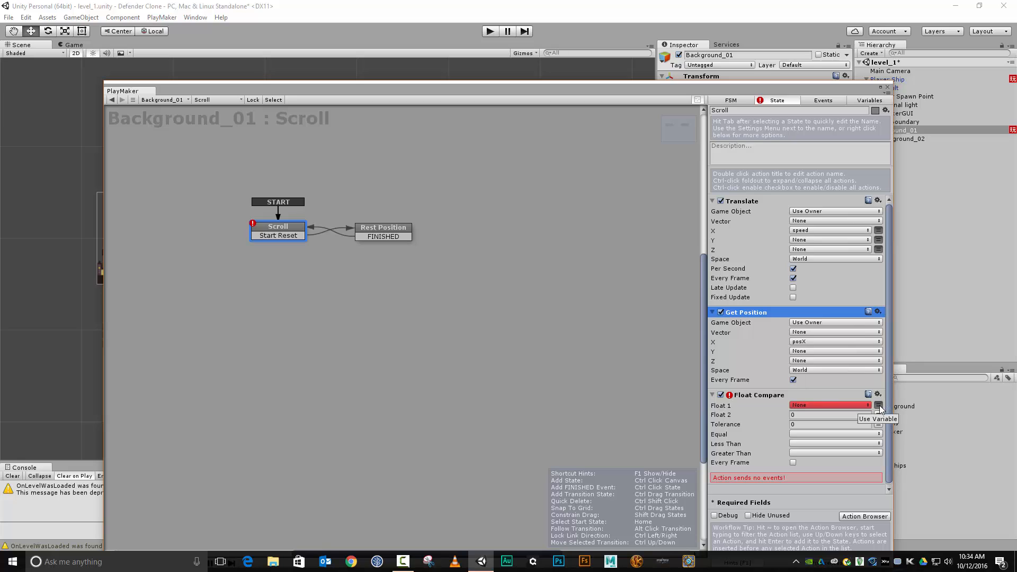
{"action": "left_click", "coordinate": [863, 407]}
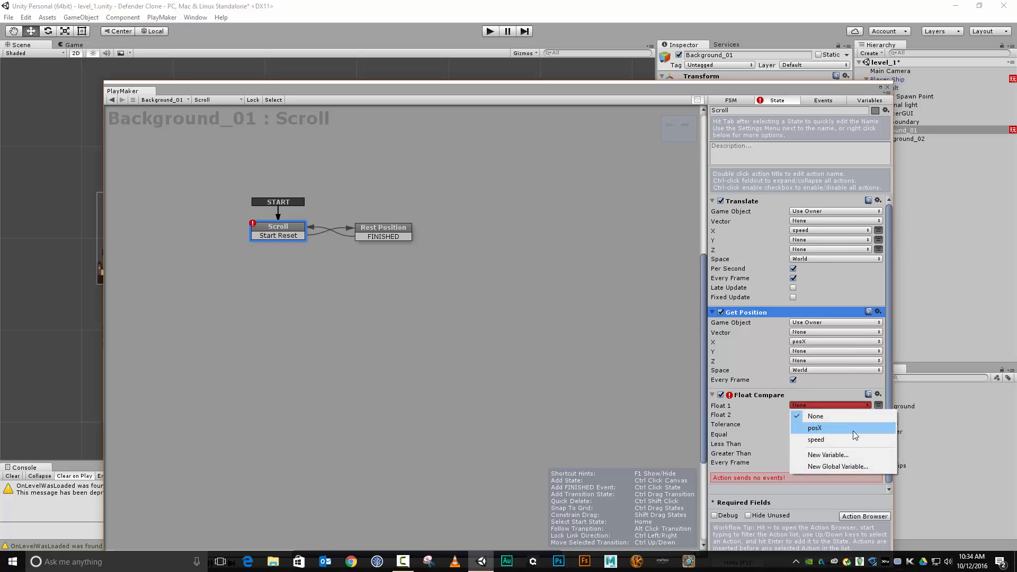
{"action": "left_click", "coordinate": [853, 430]}
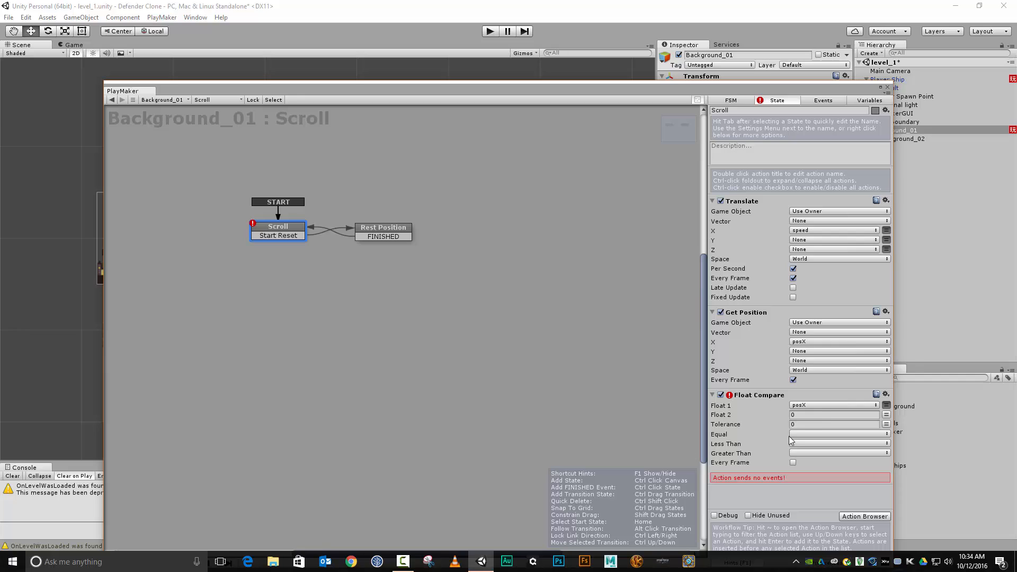
{"action": "left_click", "coordinate": [819, 414]}
{"action": "type", "text": "-22.94"}
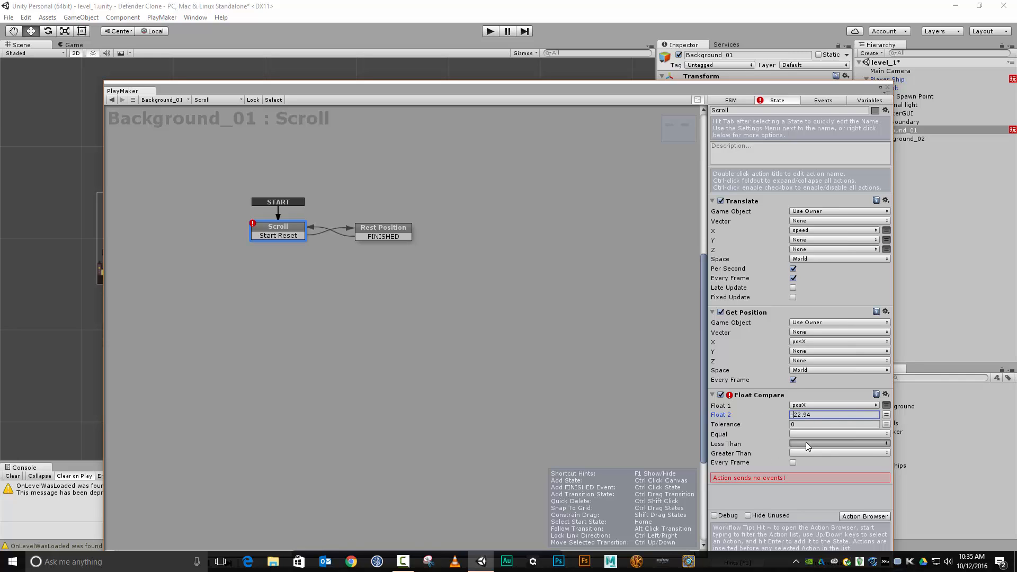
{"action": "left_click", "coordinate": [837, 442]}
{"action": "left_click", "coordinate": [823, 477]}
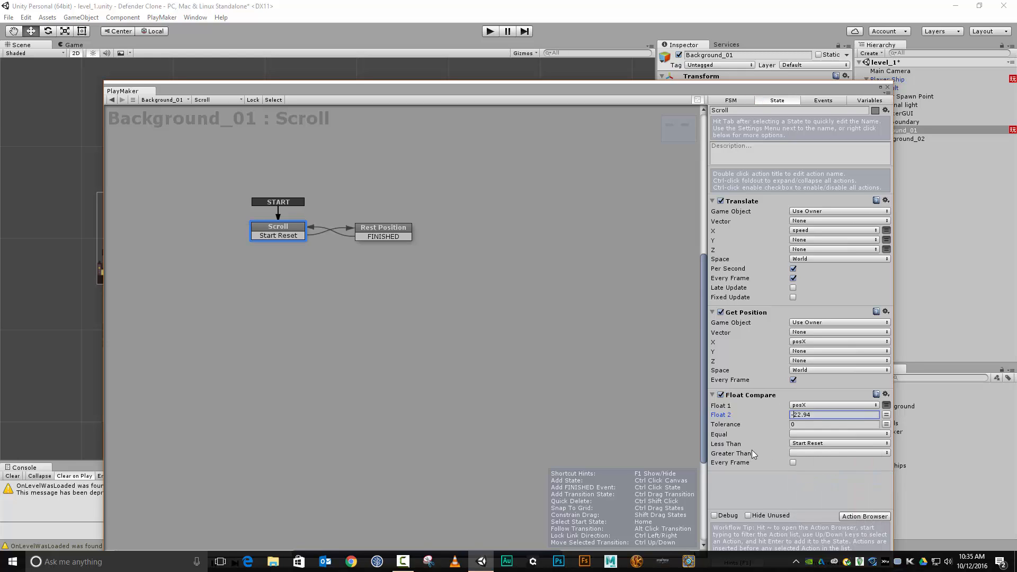
{"action": "left_click", "coordinate": [792, 462]}
Move the PlayMaker editor off the main screen, close the Action Browser and run the game.
{"action": "left_click_drag", "start_coordinate": [645, 90], "coordinate": [1016, 88]}
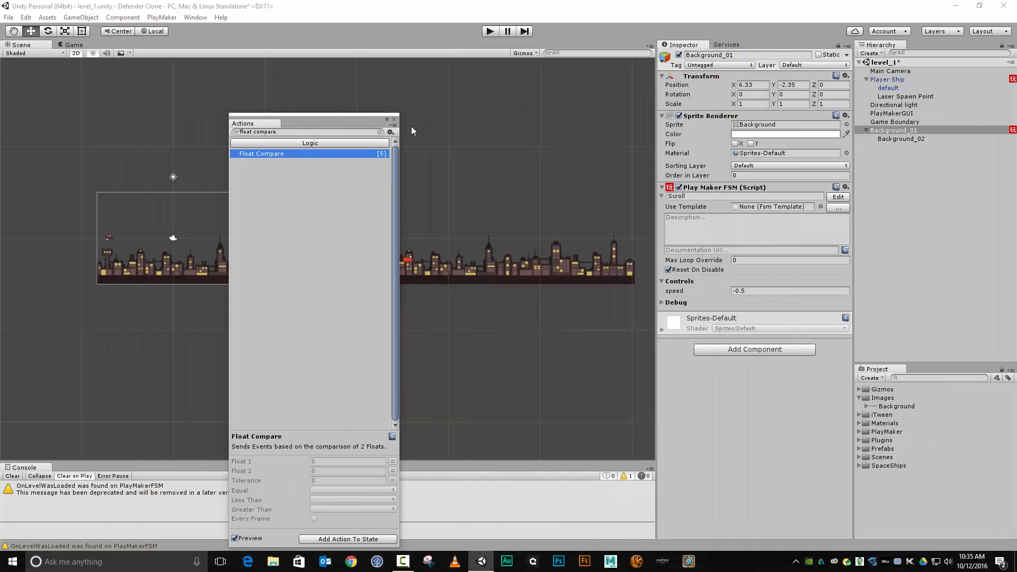
{"action": "left_click", "coordinate": [393, 119]}
{"action": "left_click", "coordinate": [490, 31]}
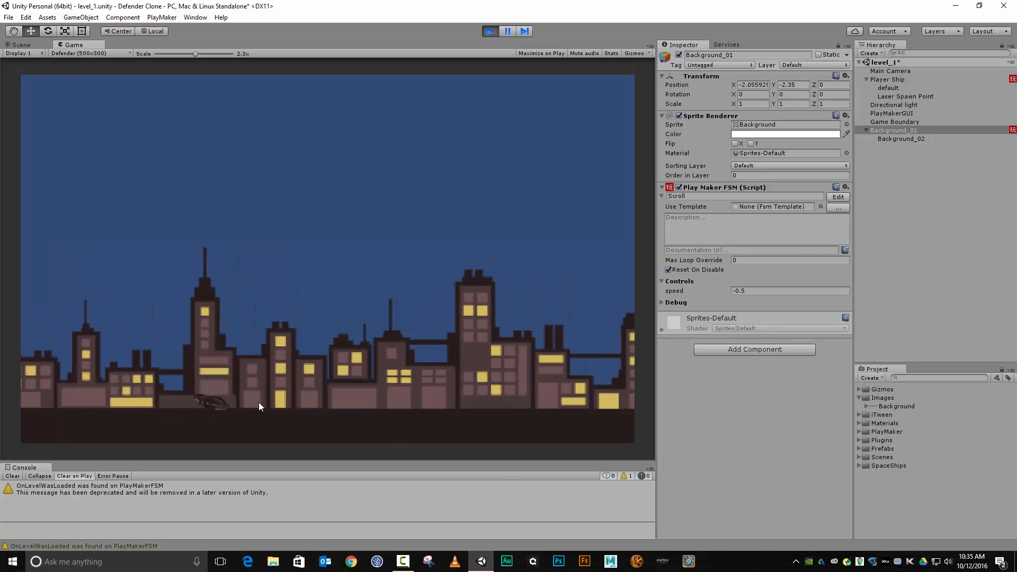
Fly the player ship around the running game and watch the cityscape scroll behind it.
{"action": "key", "text": "Up"}
{"action": "key", "text": "Left"}
{"action": "key", "text": "Down"}
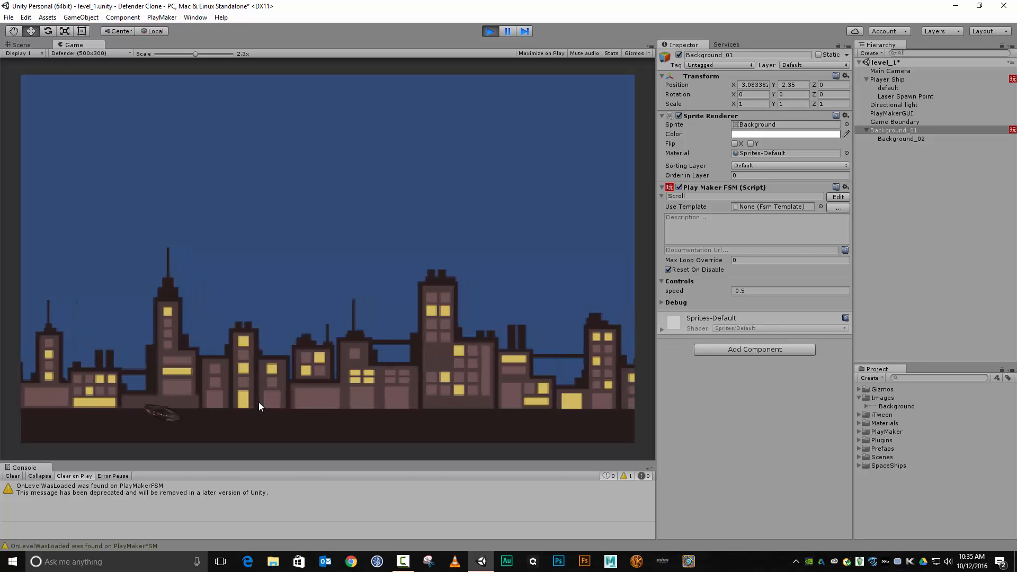
{"action": "key", "text": "Right"}
{"action": "key", "text": "Up"}
{"action": "key", "text": "Left"}
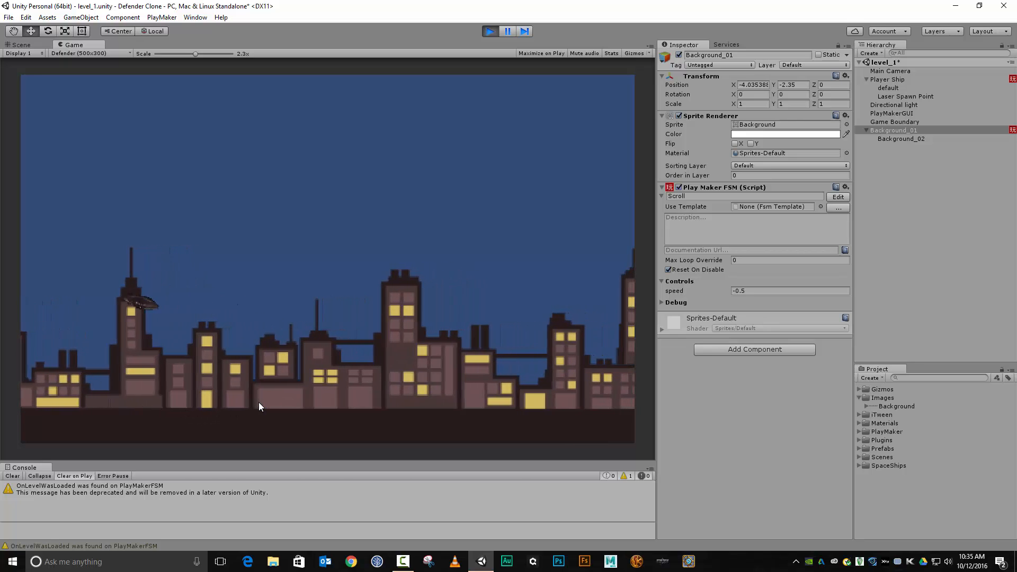
{"action": "key", "text": "Down"}
{"action": "key", "text": "Up"}
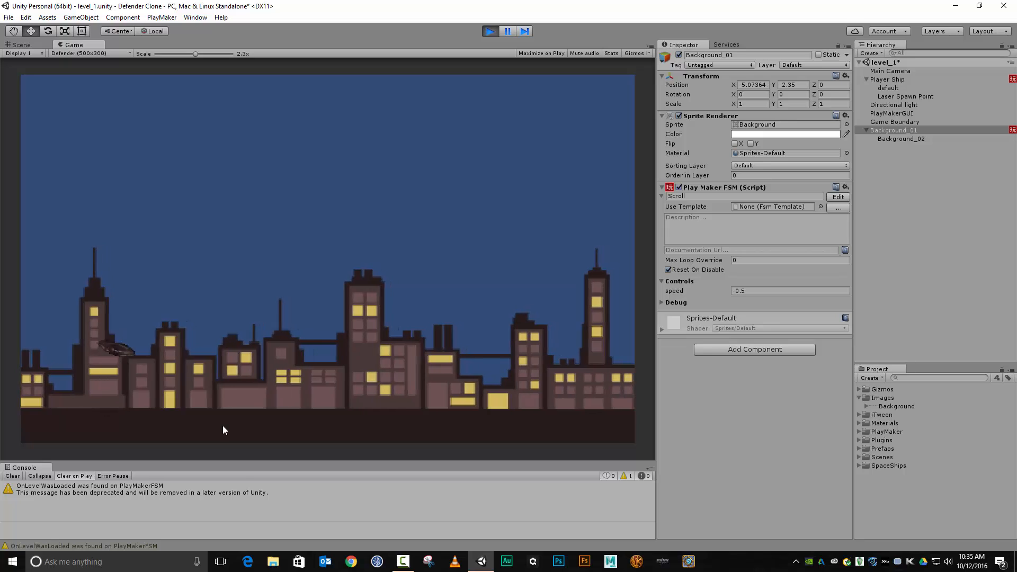
{"action": "key", "text": "Right"}
{"action": "key", "text": "Down"}
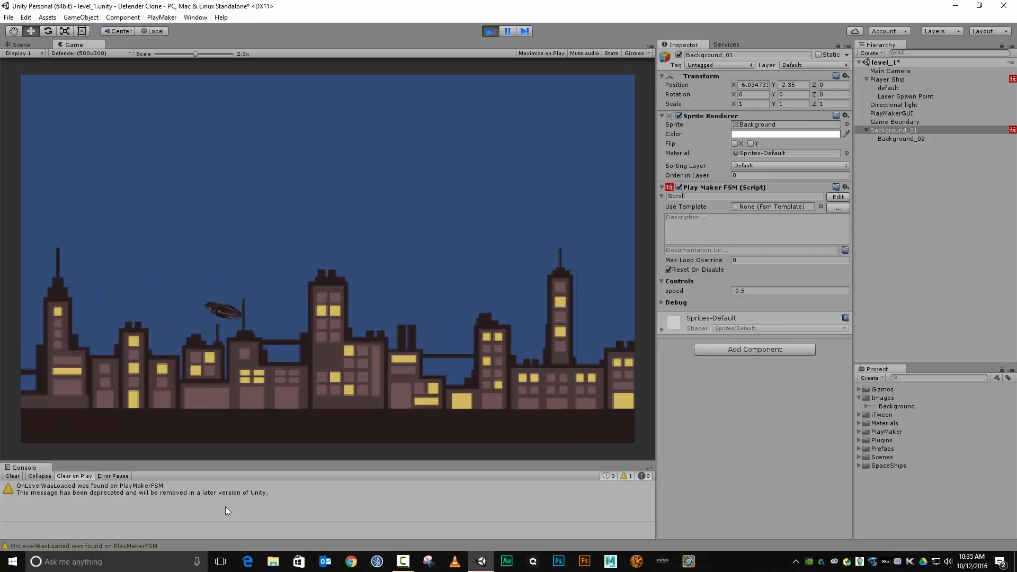
{"action": "key", "text": "Up"}
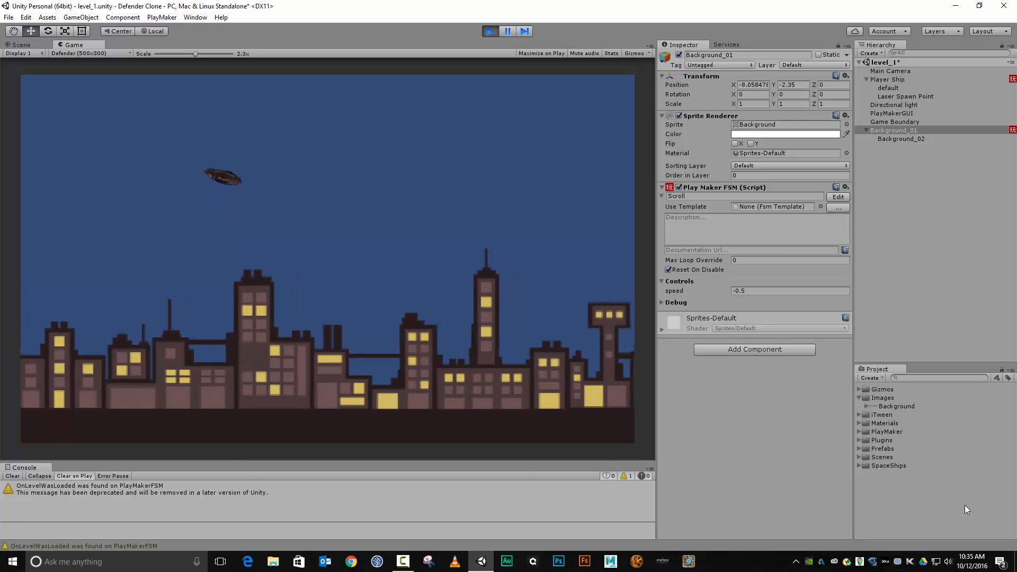
{"action": "key", "text": "Left"}
{"action": "key", "text": "Down"}
{"action": "key", "text": "Right"}
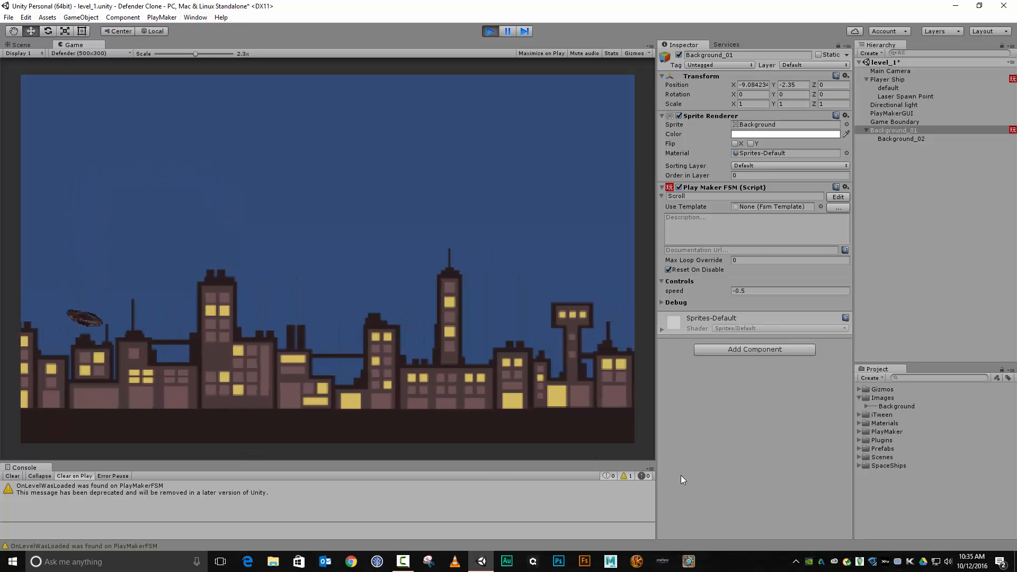
{"action": "key", "text": "Up"}
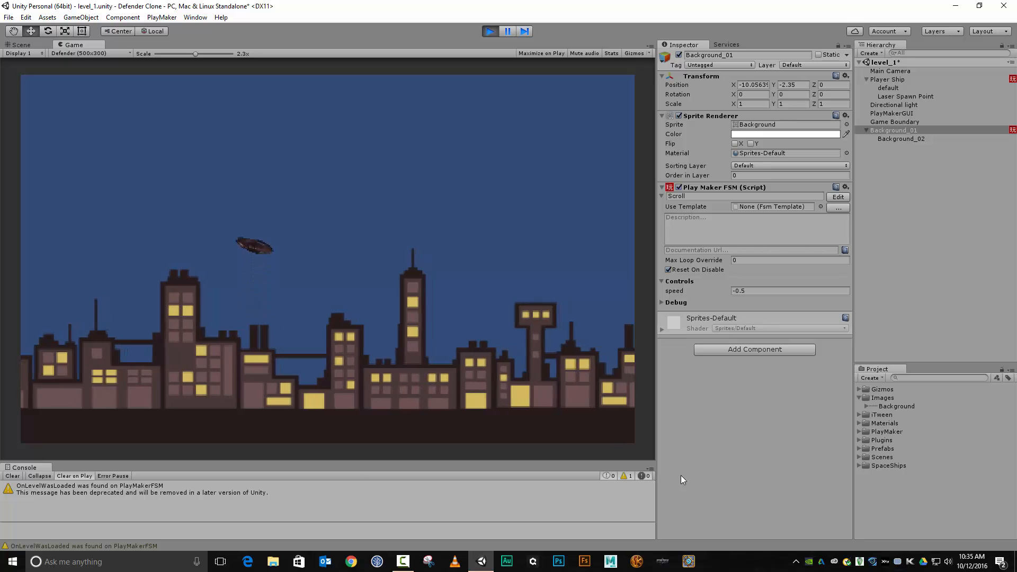
{"action": "key", "text": "Left"}
{"action": "key", "text": "Down"}
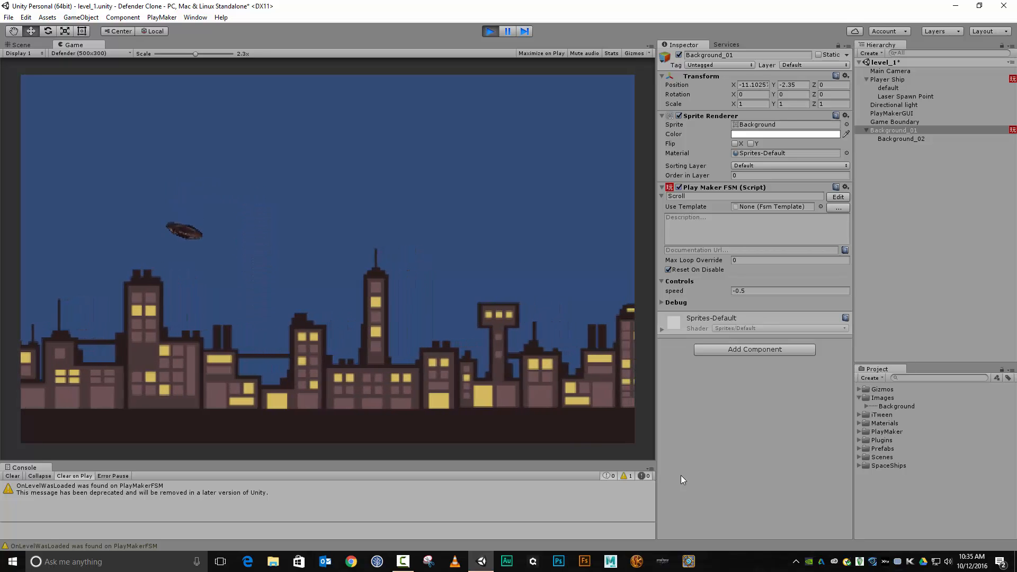
{"action": "key", "text": "Up"}
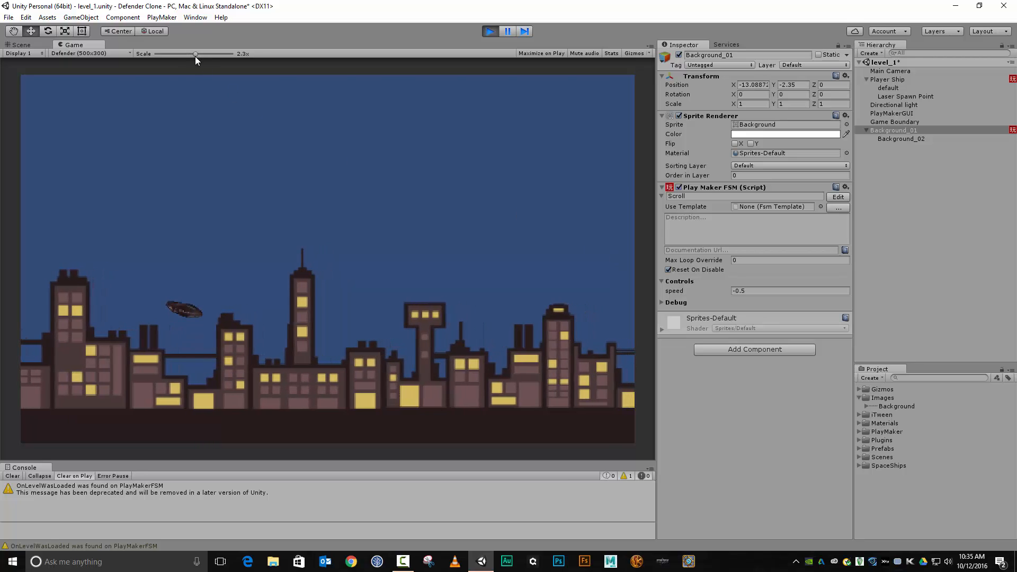
Reduce the Game view scale to 1x and dock it beside the Scene view with the cityscape in sight.
{"action": "left_click_drag", "start_coordinate": [195, 54], "coordinate": [152, 59]}
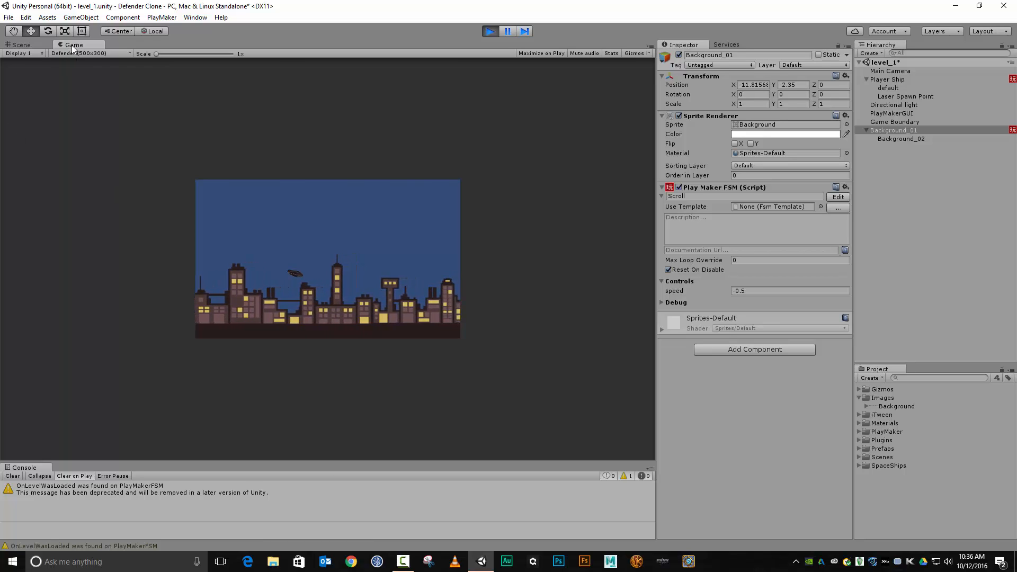
{"action": "left_click_drag", "start_coordinate": [71, 46], "coordinate": [324, 178]}
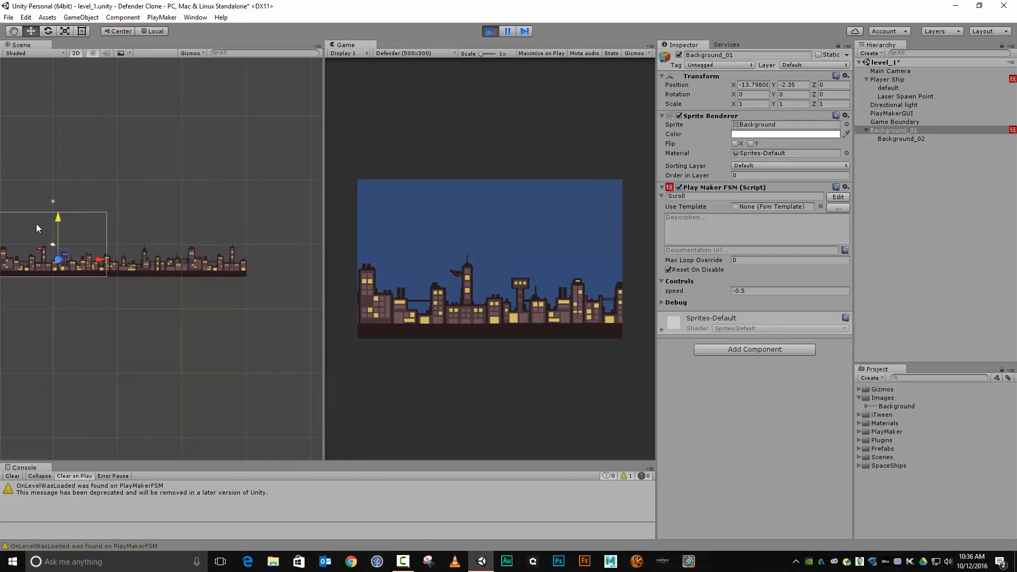
{"action": "middle_click_drag", "start_coordinate": [150, 171], "coordinate": [201, 162]}
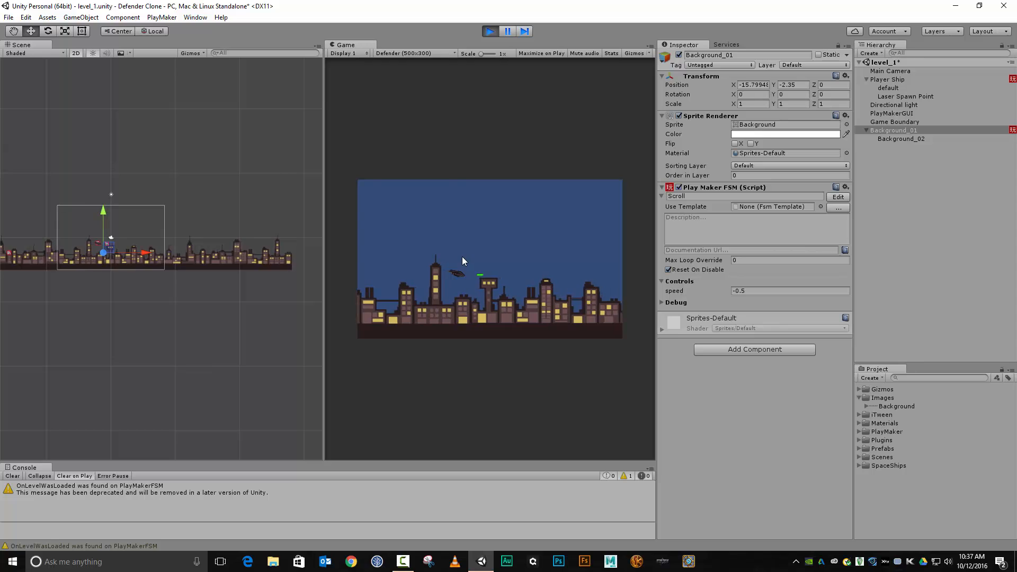
Fly the ship and fire a laser while watching Background_01's X position through a full scroll and reset.
{"action": "key", "text": "space"}
{"action": "key", "text": "Up"}
{"action": "key", "text": "Left"}
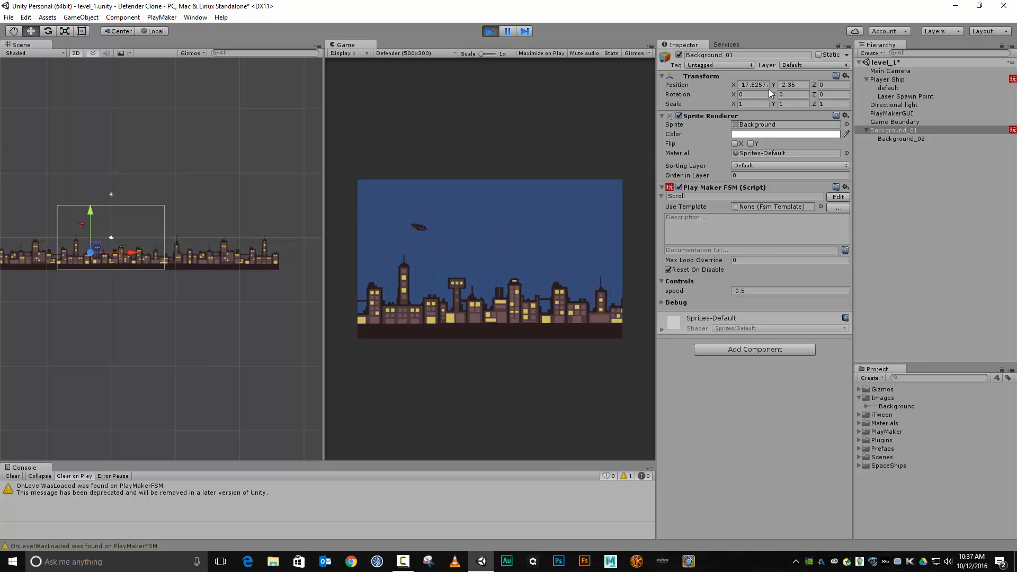
{"action": "key", "text": "Down"}
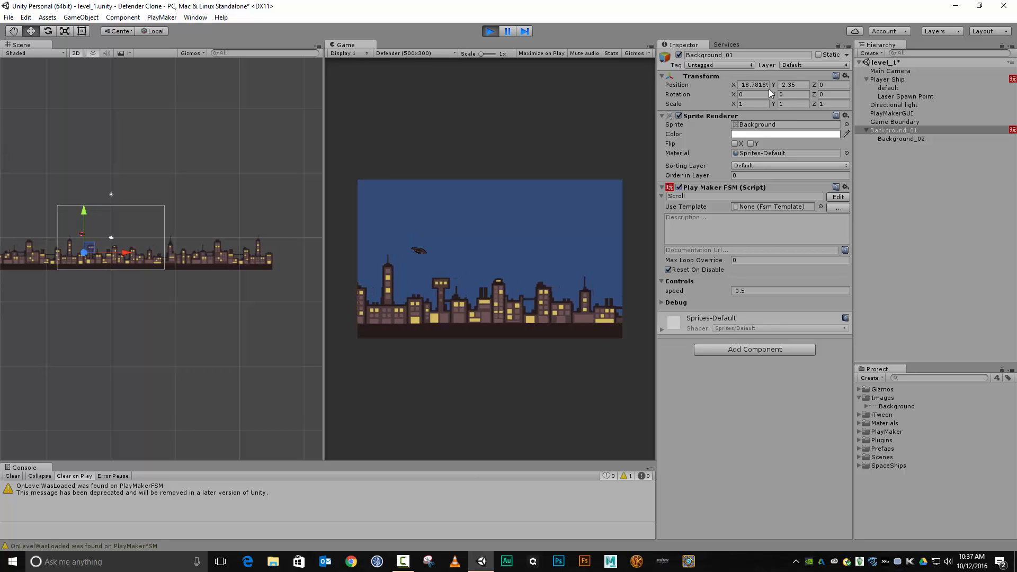
{"action": "key", "text": "Right"}
{"action": "key", "text": "Down"}
{"action": "key", "text": "Left"}
{"action": "key", "text": "Up"}
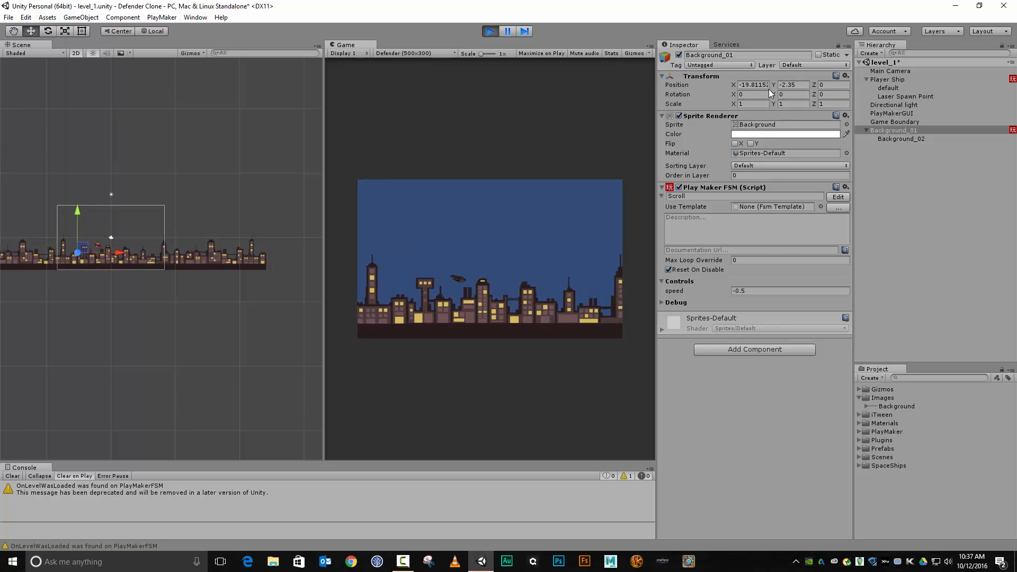
{"action": "key", "text": "Left"}
{"action": "key", "text": "Left"}
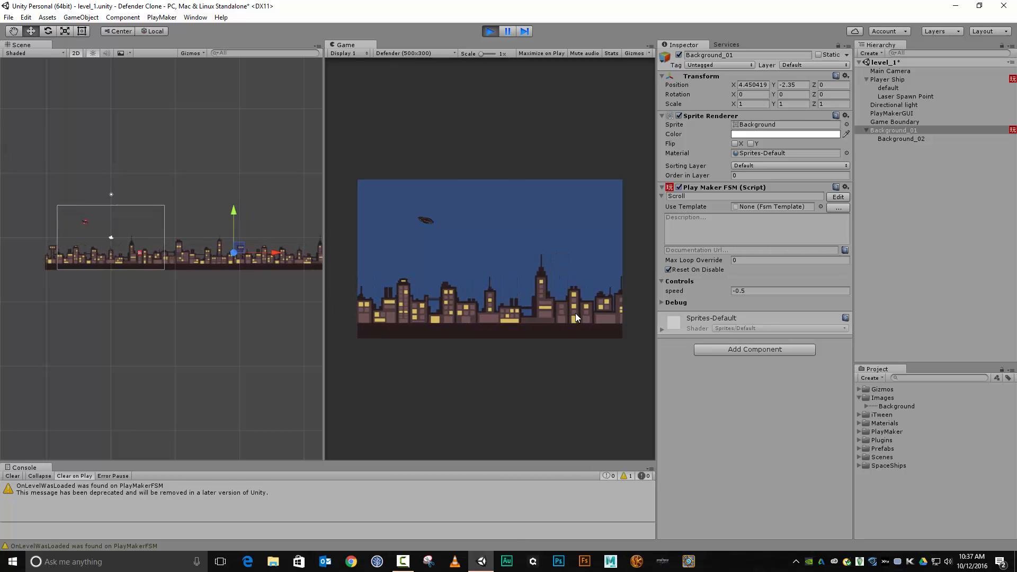
Stop the game, set Float 2 of the Scroll state's Float Compare to 0, and run the game again.
{"action": "left_click", "coordinate": [489, 31]}
{"action": "left_click_drag", "start_coordinate": [1016, 26], "coordinate": [233, 23]}
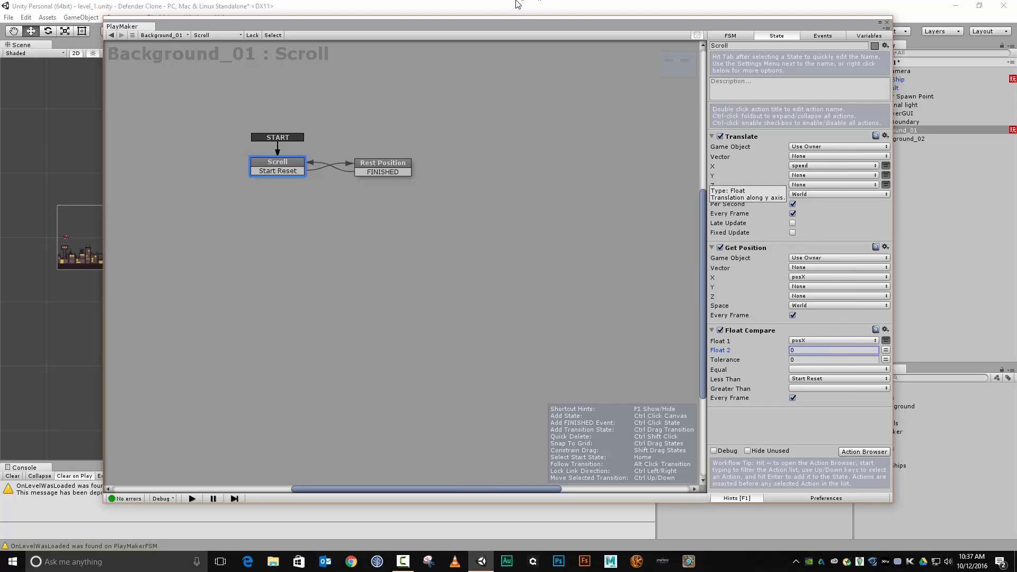
{"action": "left_click_drag", "start_coordinate": [515, 30], "coordinate": [1016, 57]}
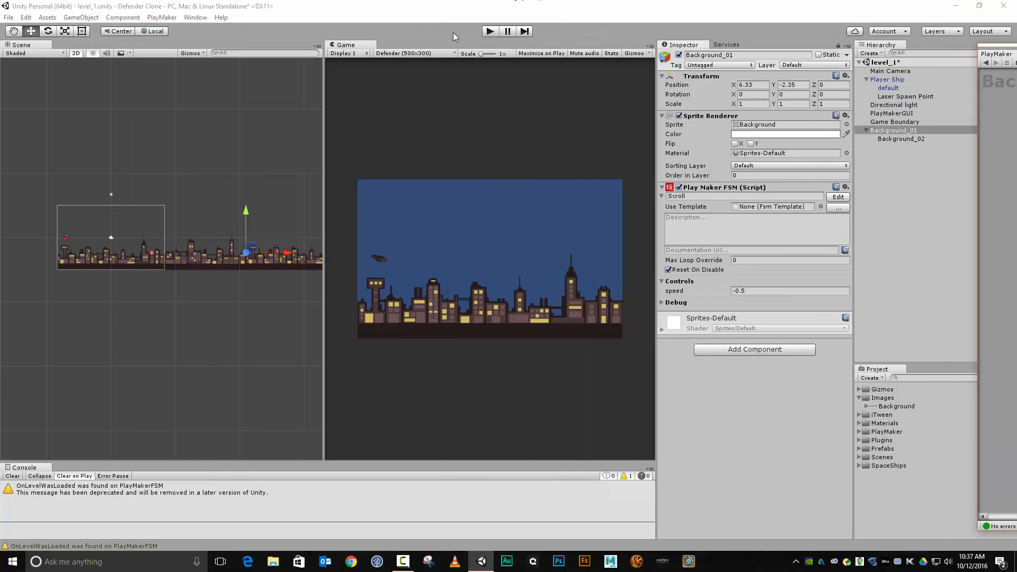
{"action": "left_click", "coordinate": [494, 34]}
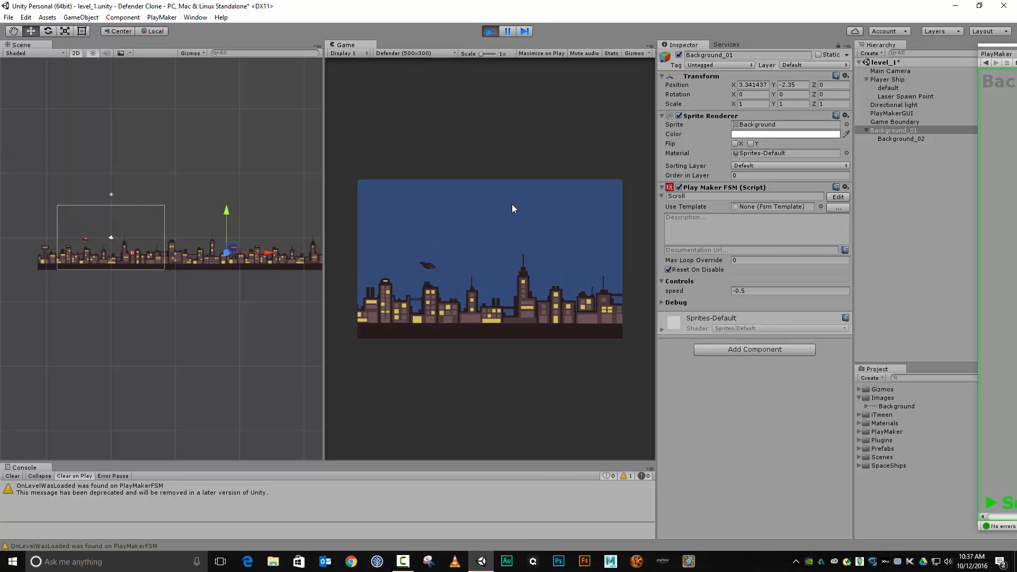
Fly the ship in the running game while watching the cityscape scroll with the new reset threshold.
{"action": "key", "text": "Left"}
{"action": "key", "text": "Up"}
{"action": "key", "text": "Right"}
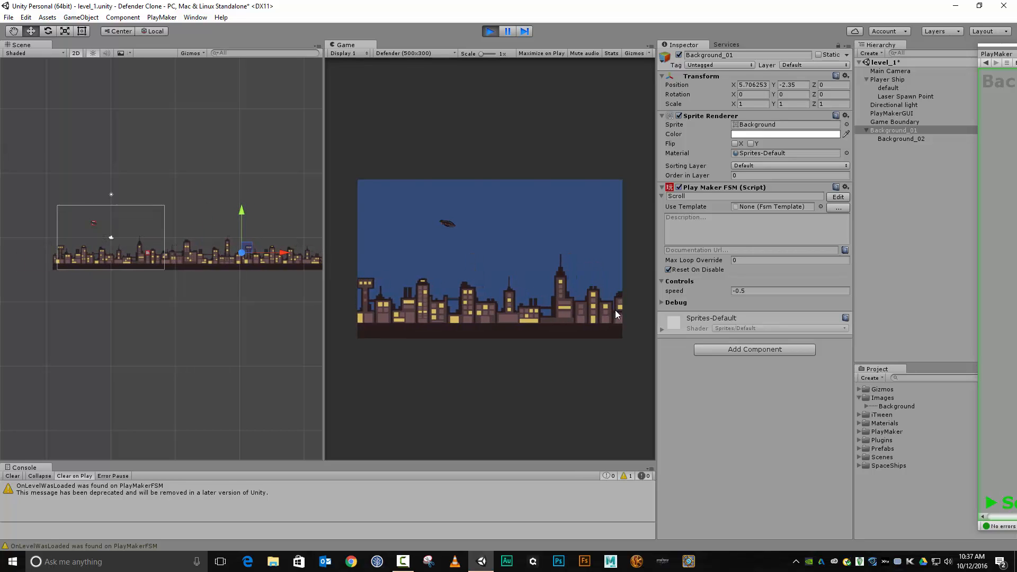
Stop the game and review the Rest Position and Scroll states of Background_01's FSM.
{"action": "left_click", "coordinate": [490, 36]}
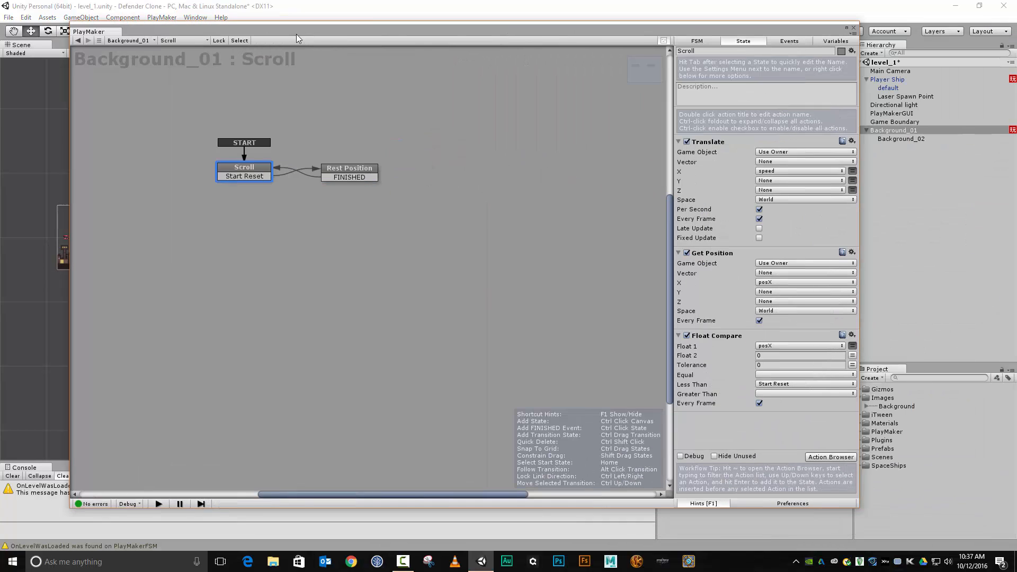
{"action": "left_click", "coordinate": [330, 174]}
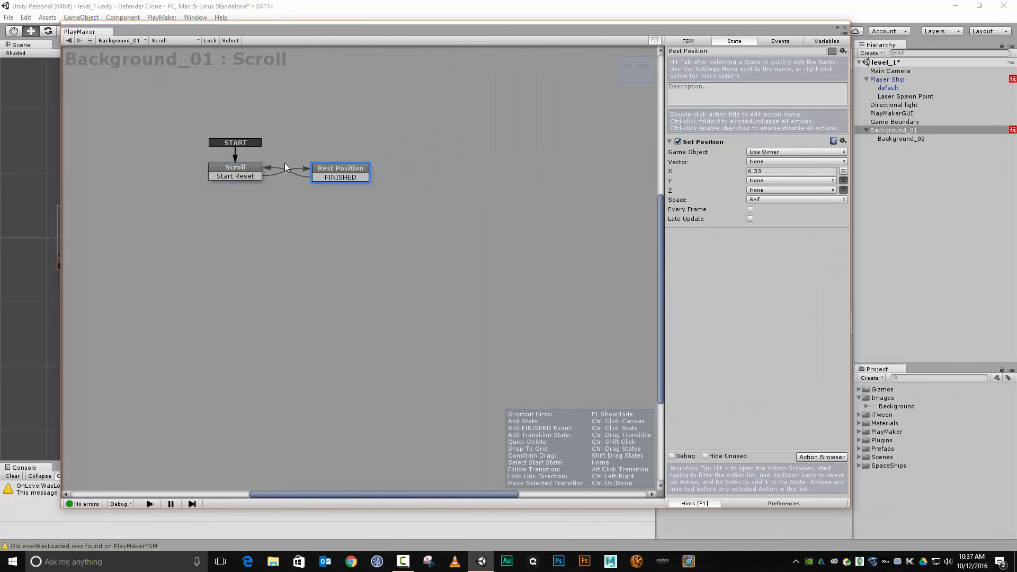
{"action": "left_click", "coordinate": [243, 169]}
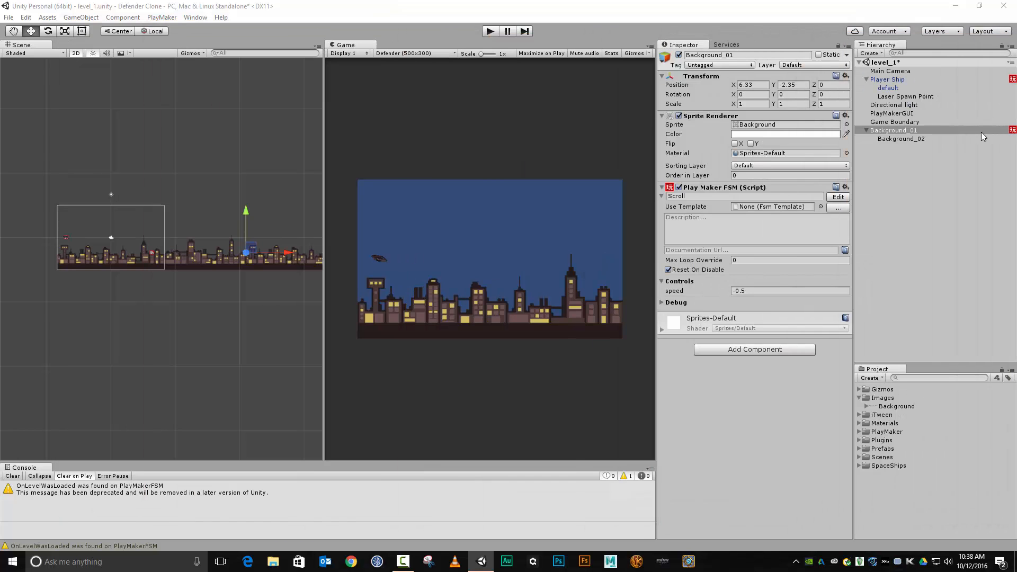
Check the X positions of Background_02 and Background_01, and open Calculator over the Game view.
{"action": "left_click", "coordinate": [898, 140]}
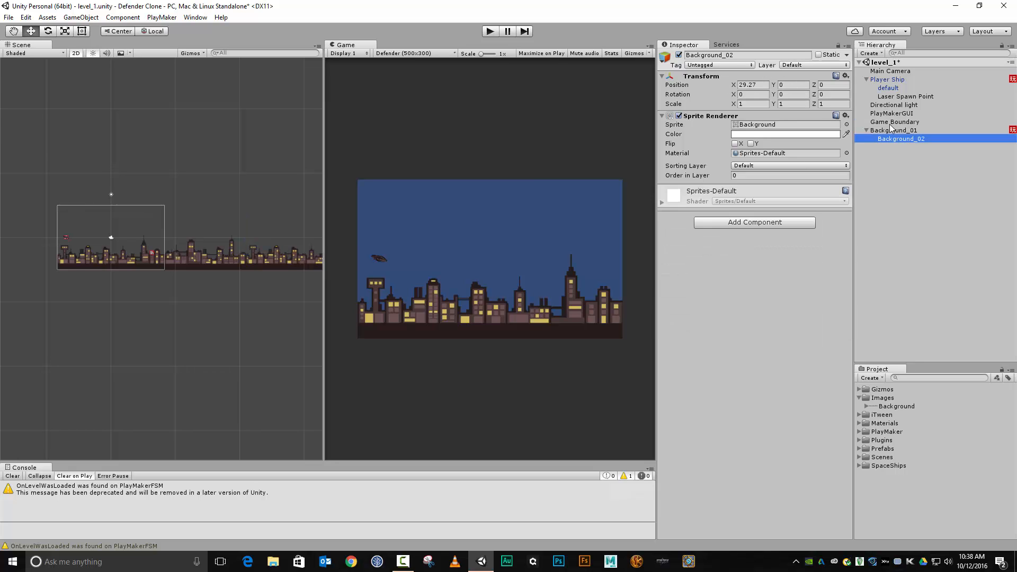
{"action": "left_click", "coordinate": [892, 130]}
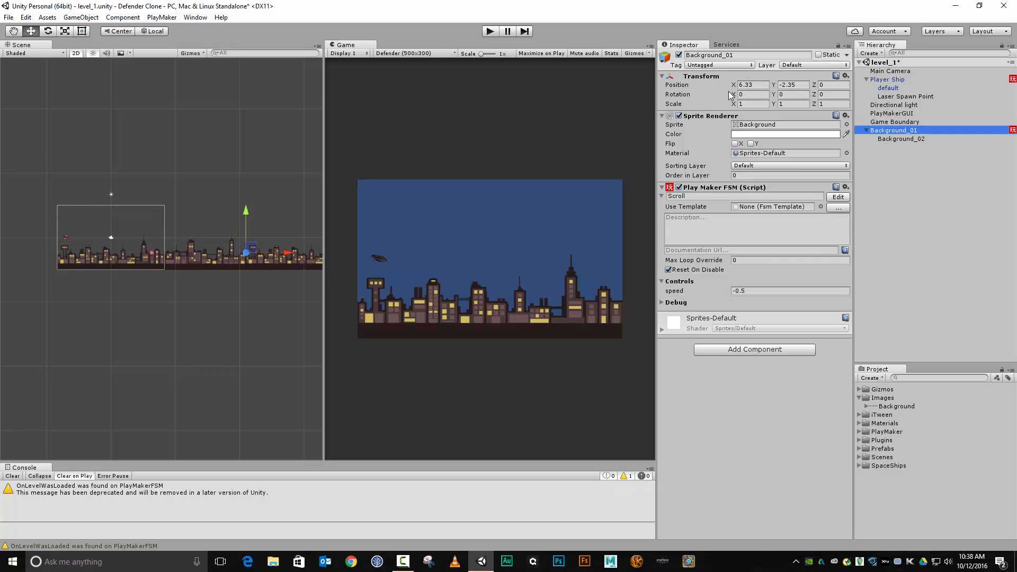
{"action": "left_click", "coordinate": [11, 560]}
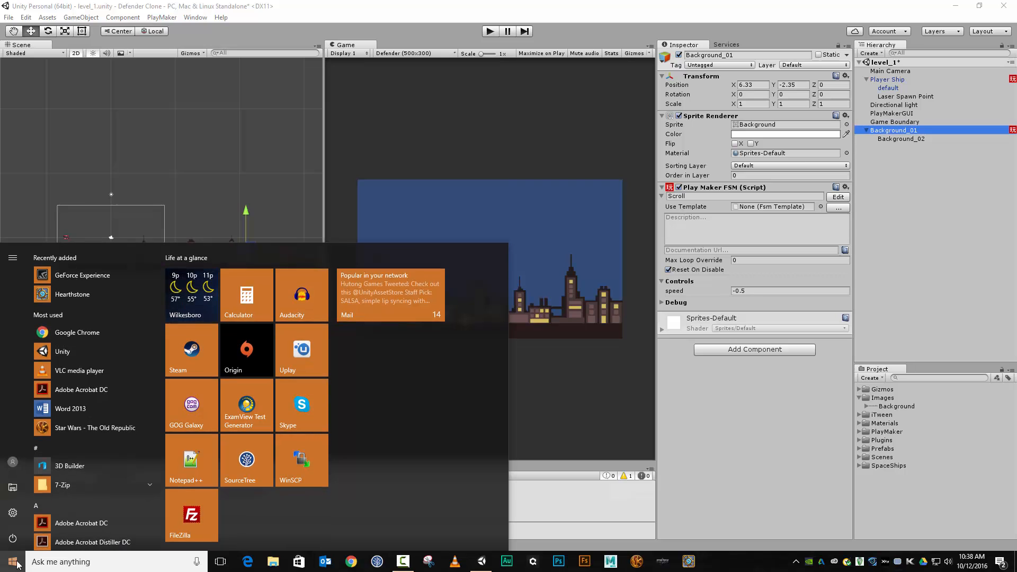
{"action": "left_click", "coordinate": [258, 299]}
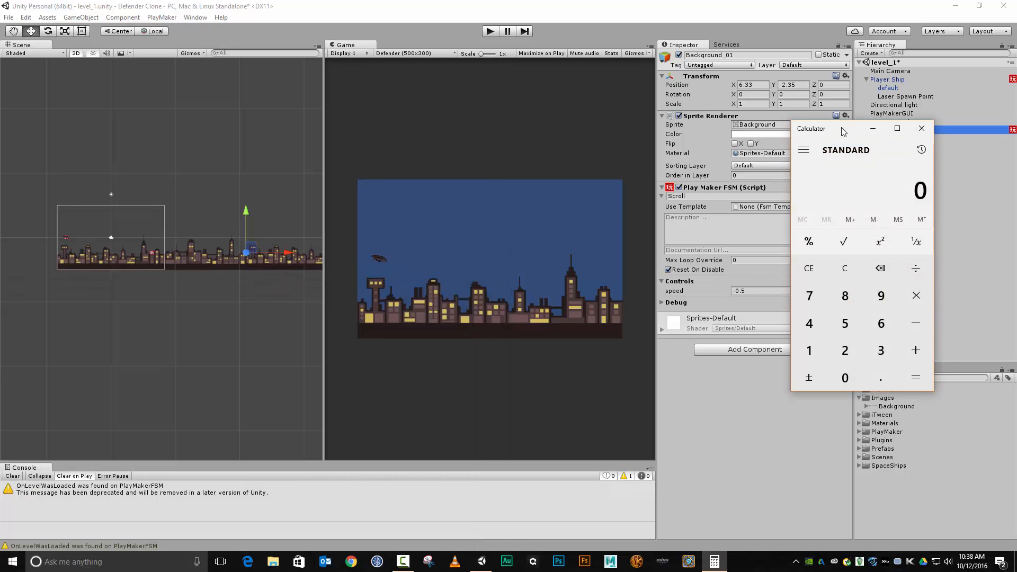
{"action": "left_click_drag", "start_coordinate": [844, 131], "coordinate": [379, 126]}
In Calculator, subtract Background_01's X position of 6.33 from Background_02's 29.27.
{"action": "left_click", "coordinate": [904, 138]}
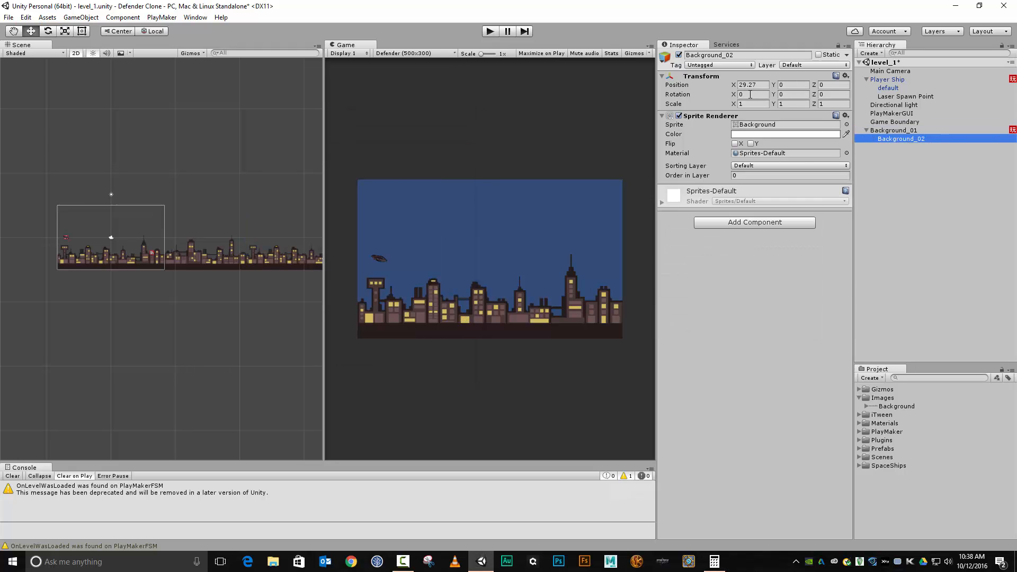
{"action": "left_click", "coordinate": [715, 561]}
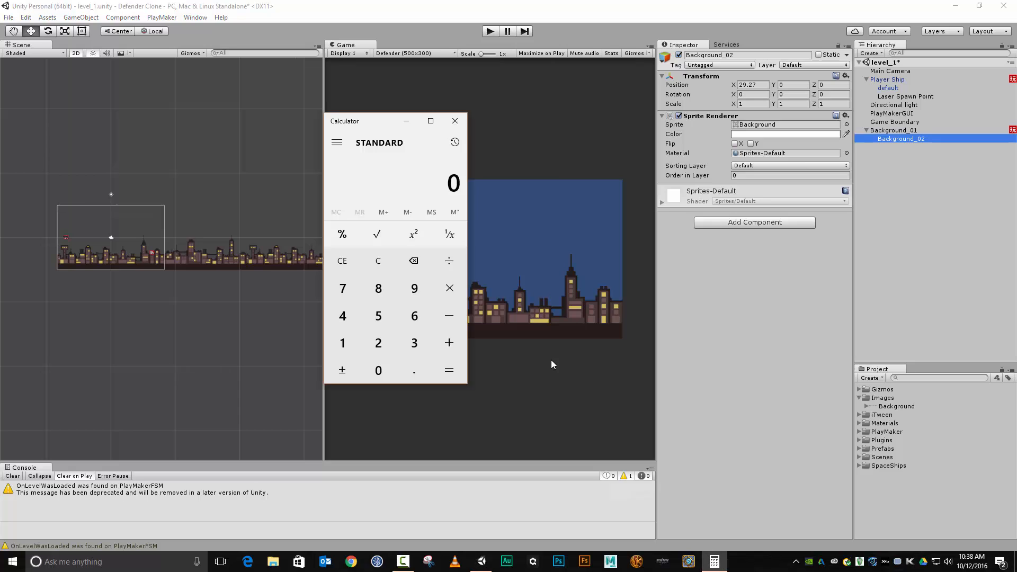
{"action": "type", "text": "29.27"}
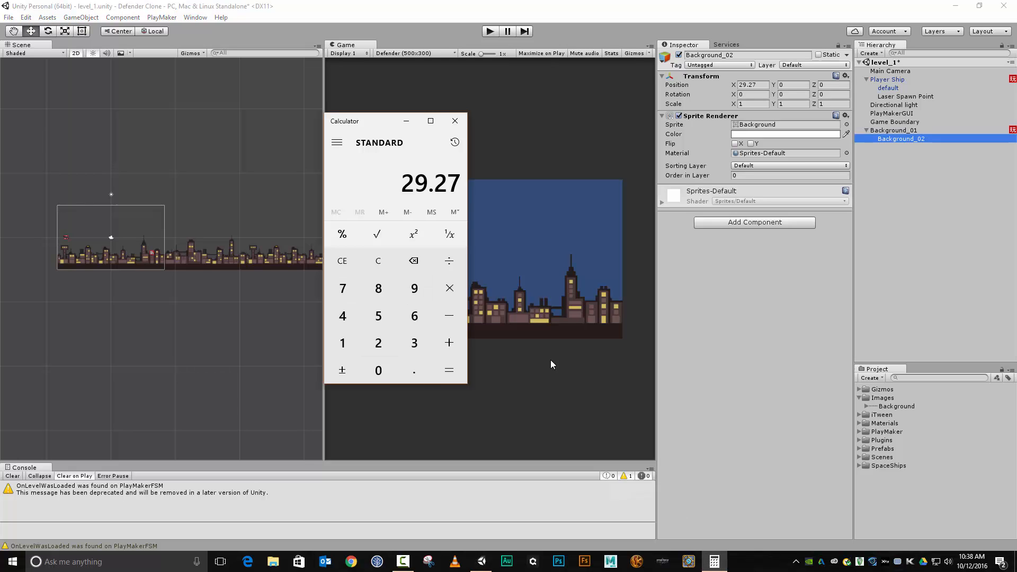
{"action": "left_click", "coordinate": [878, 132]}
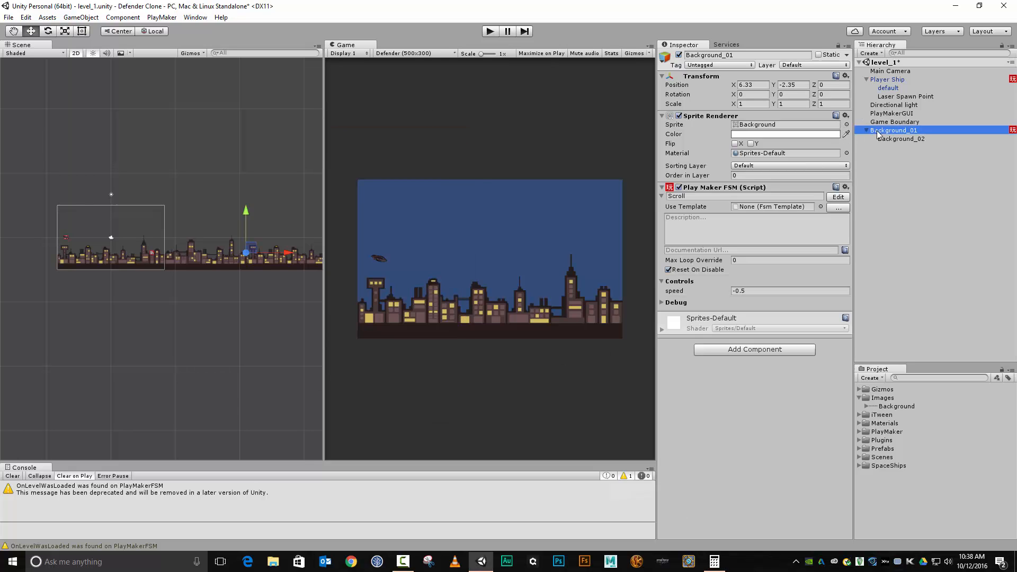
{"action": "left_click", "coordinate": [713, 563]}
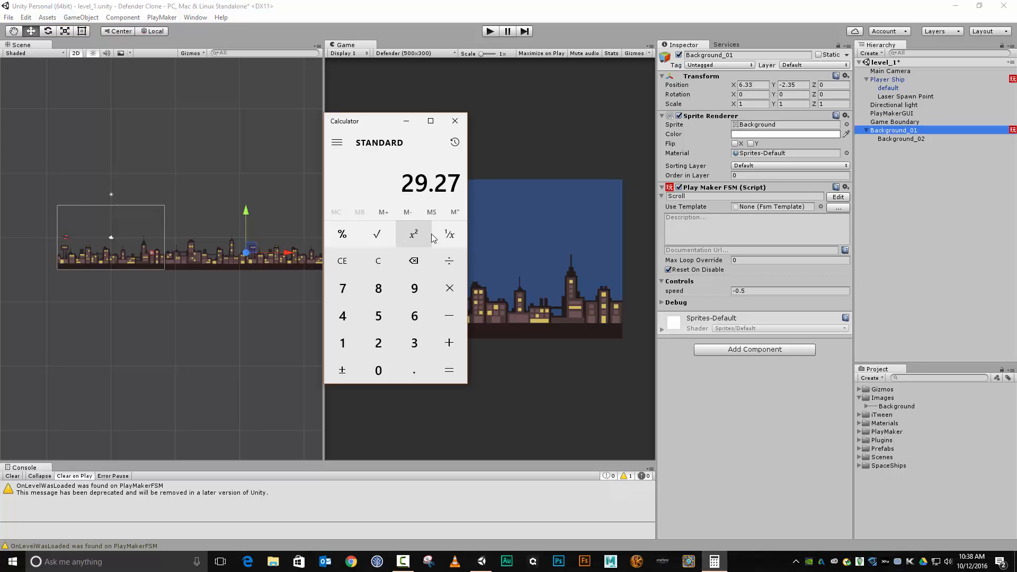
{"action": "key", "text": "minus"}
{"action": "type", "text": "6.33"}
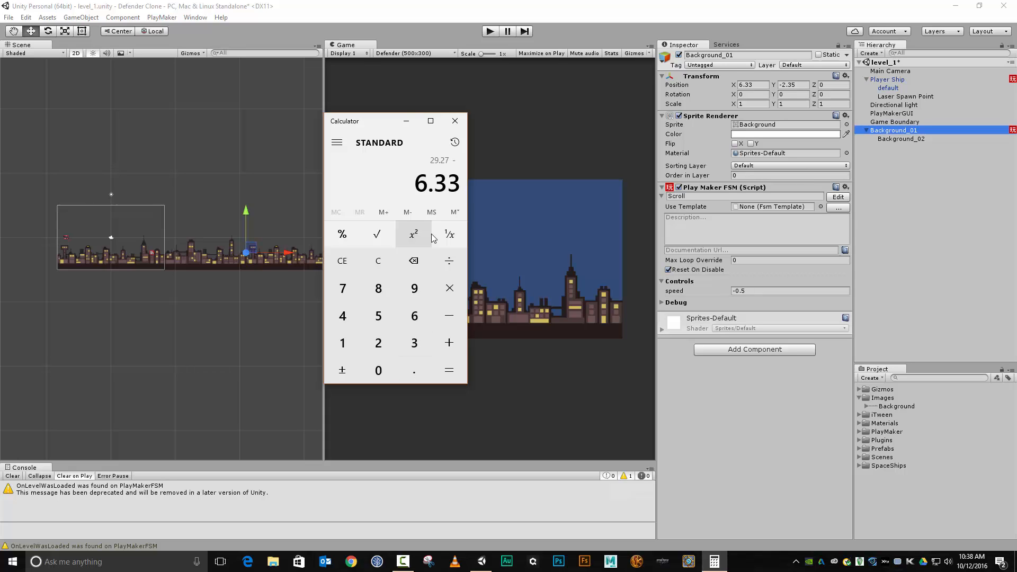
{"action": "key", "text": "Return"}
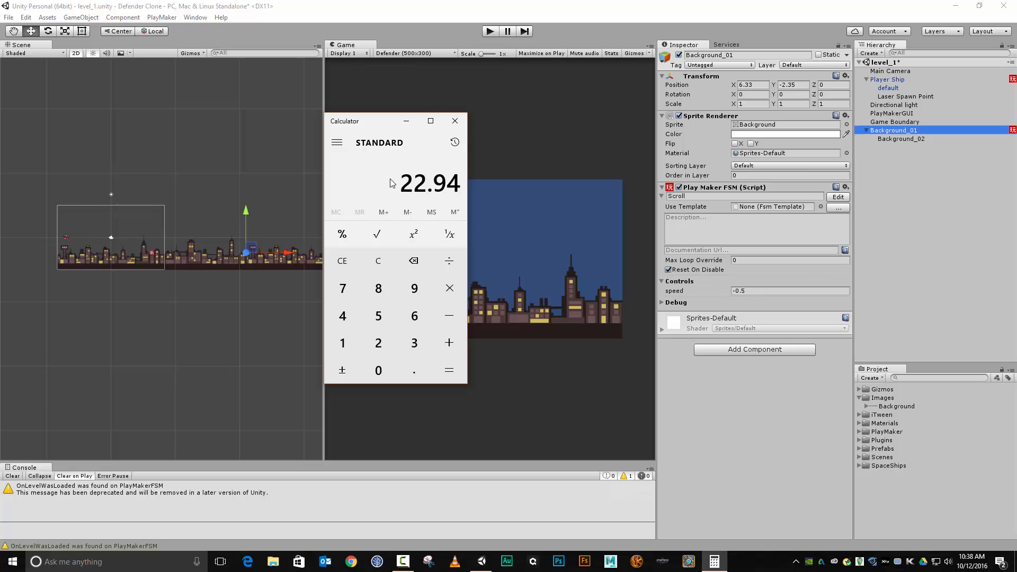
Calculate the reset threshold as 6.33 minus 29.27 and close Calculator.
{"action": "type", "text": "6.33"}
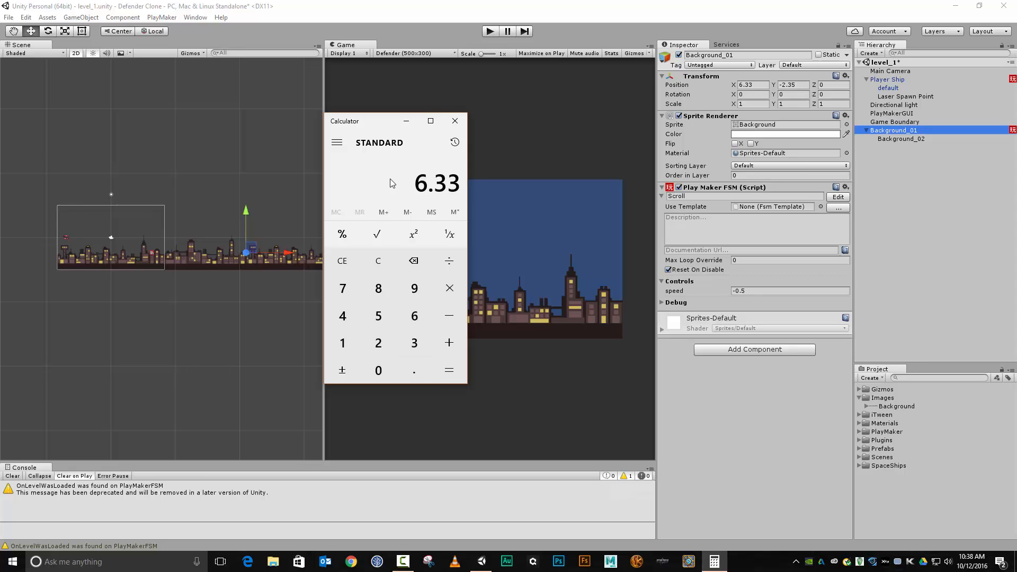
{"action": "key", "text": "minus"}
{"action": "type", "text": "29.27"}
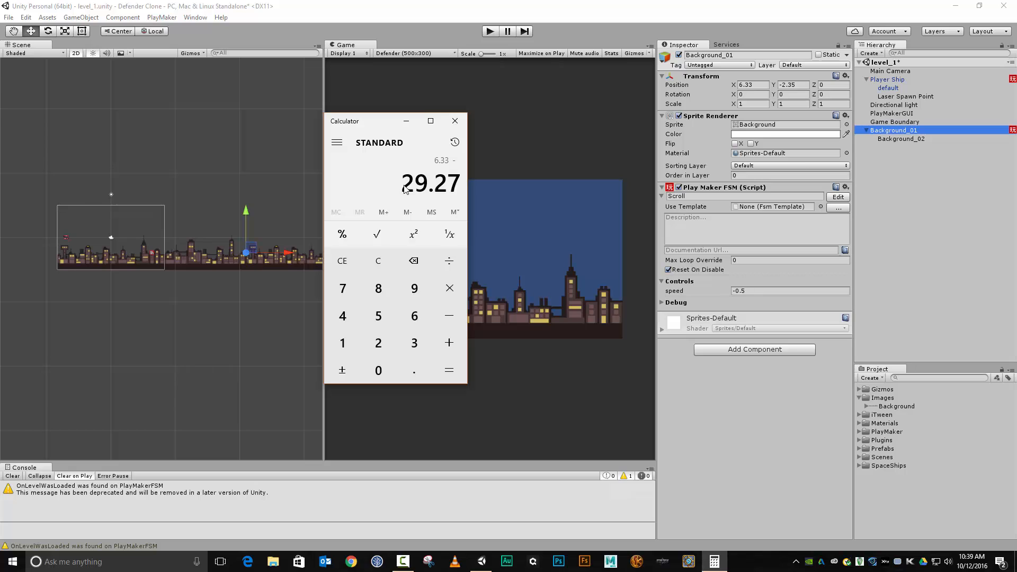
{"action": "key", "text": "Return"}
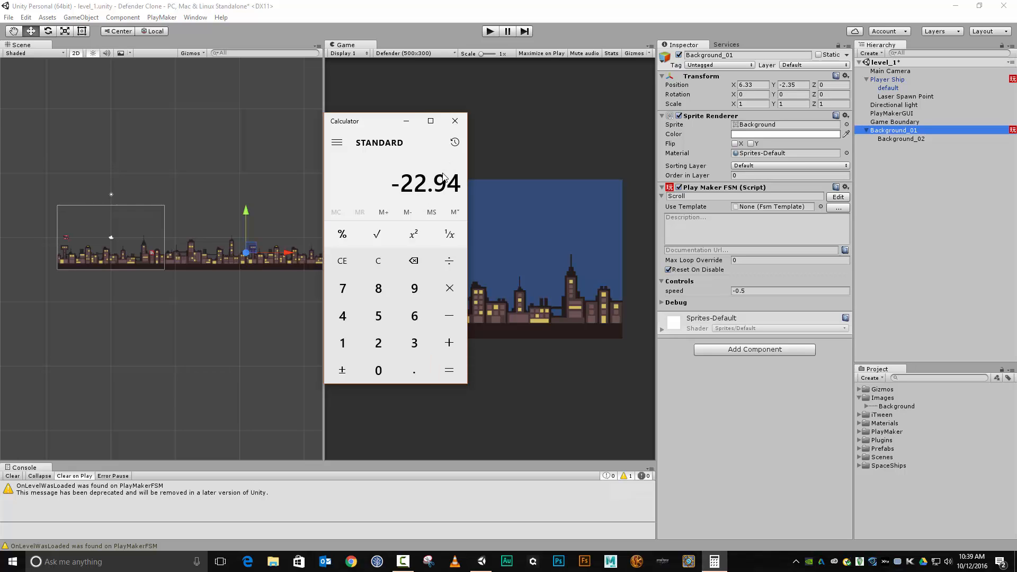
{"action": "left_click_drag", "start_coordinate": [373, 122], "coordinate": [489, 35]}
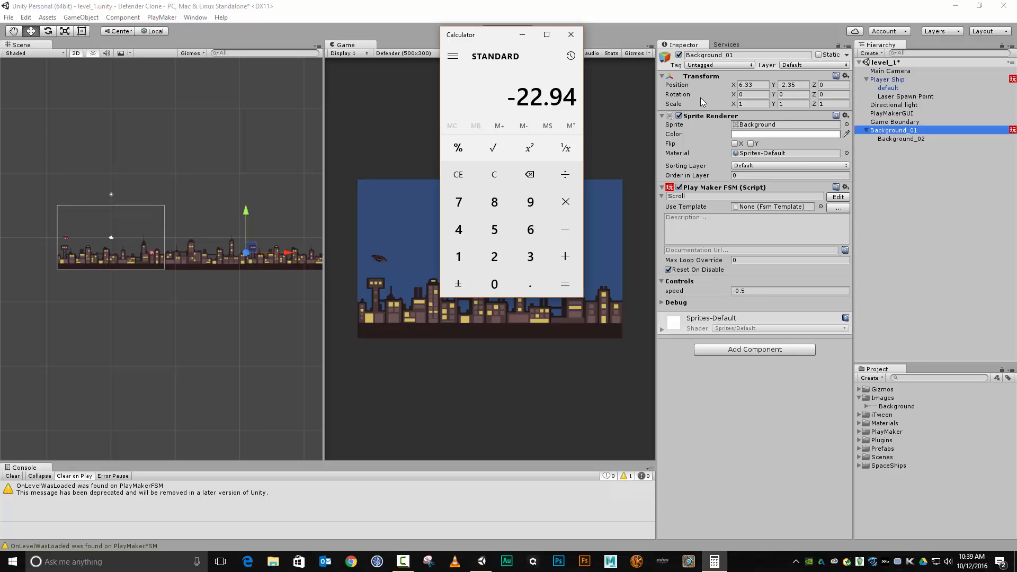
{"action": "left_click", "coordinate": [571, 35]}
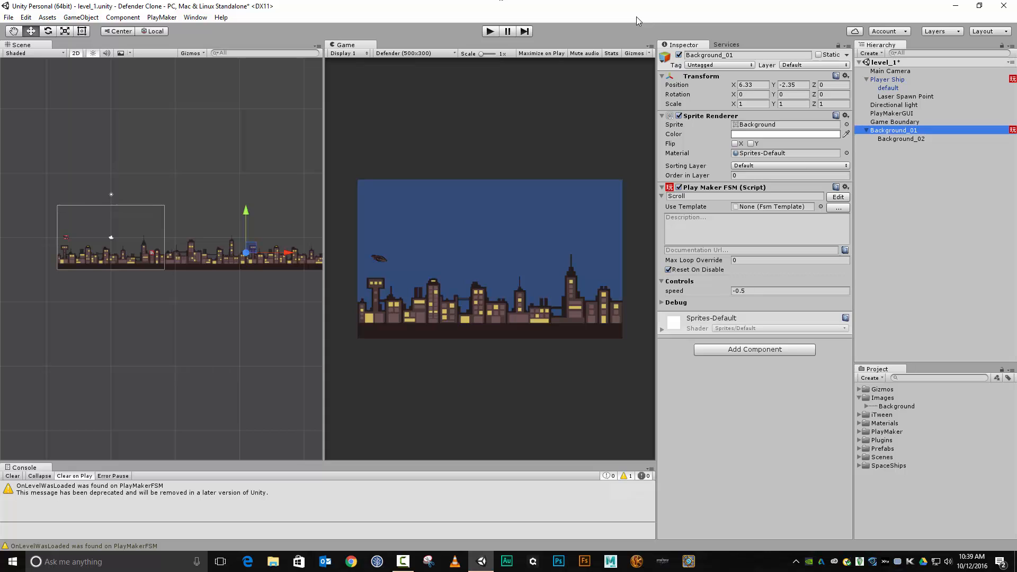